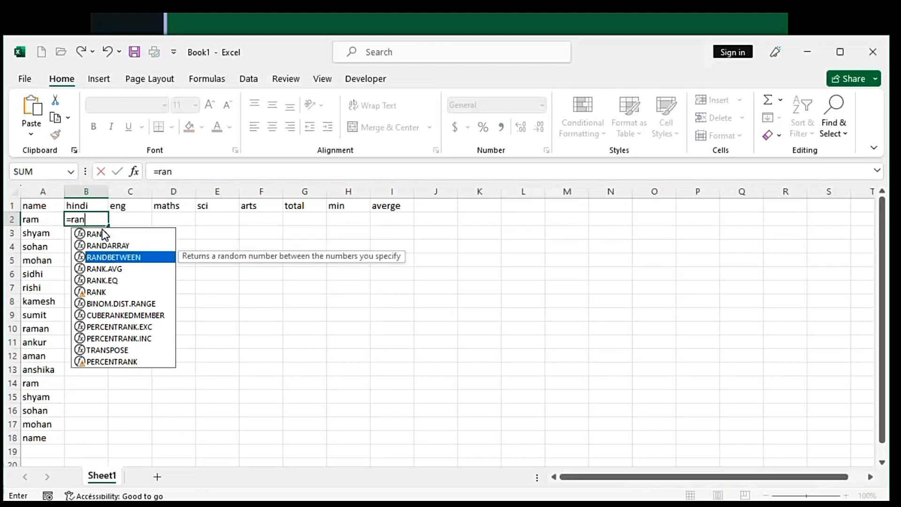
- Enter =RANDBETWEEN(1,100) in B2 and fill it down to row 18 and across the subject columns to F
{"action": "key", "text": "Tab"}
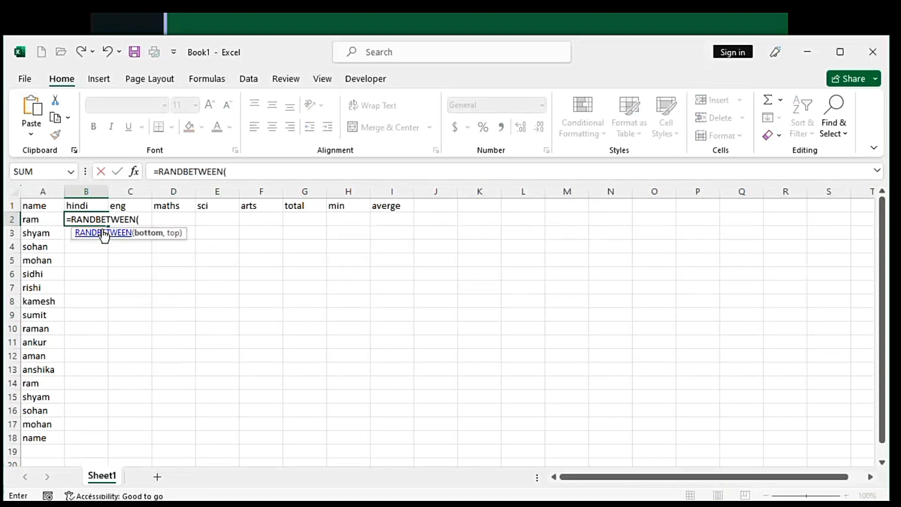
{"action": "type", "text": "1,100"}
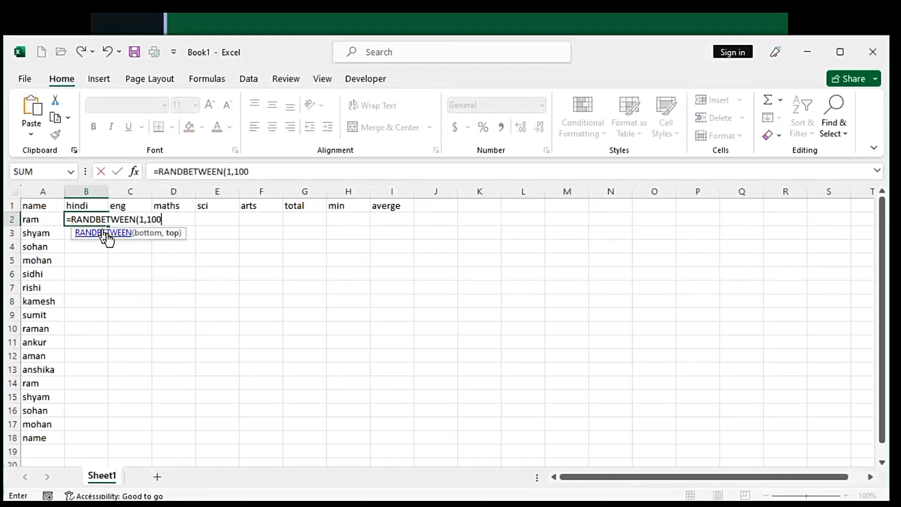
{"action": "type", "text": ")"}
{"action": "key", "text": "Return"}
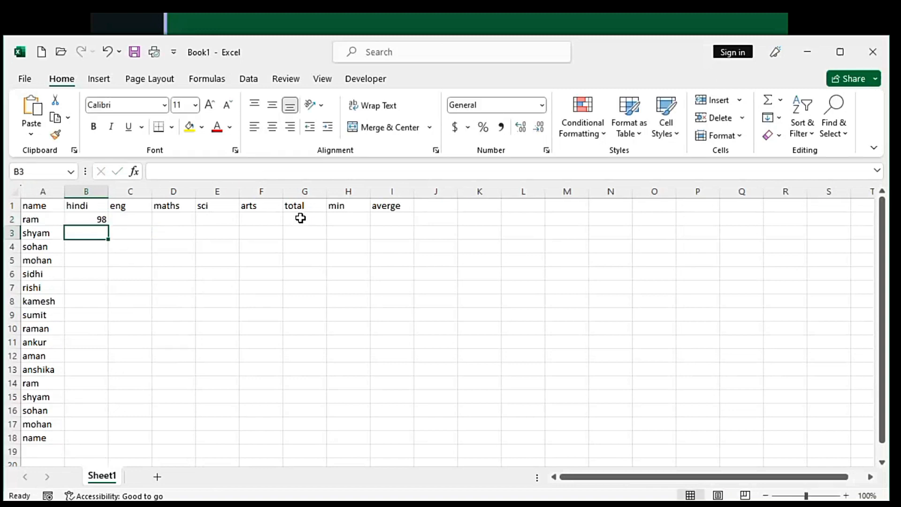
{"action": "left_click", "coordinate": [83, 219]}
{"action": "double_click", "coordinate": [108, 226]}
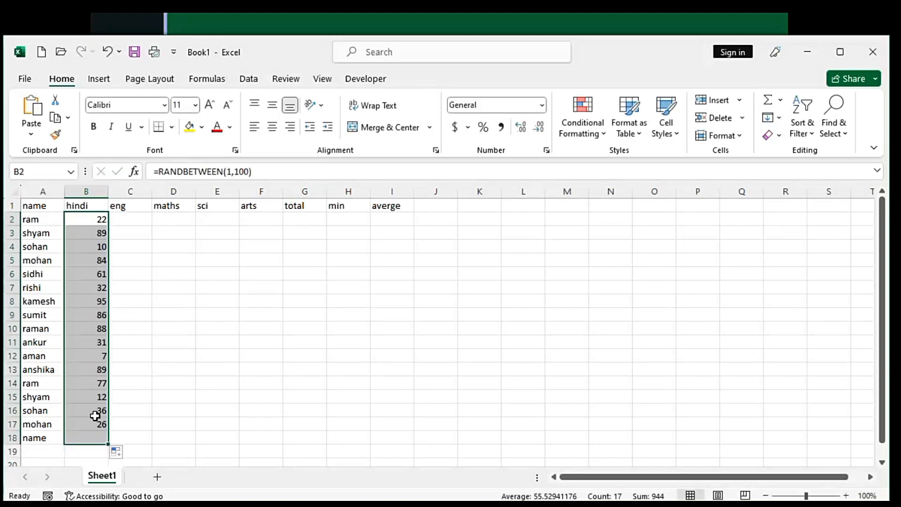
{"action": "left_click_drag", "start_coordinate": [108, 444], "coordinate": [292, 437]}
- Replace the random-number formulas in B2:F18 with their static values using Paste Special Values
{"action": "key", "text": "ctrl+c"}
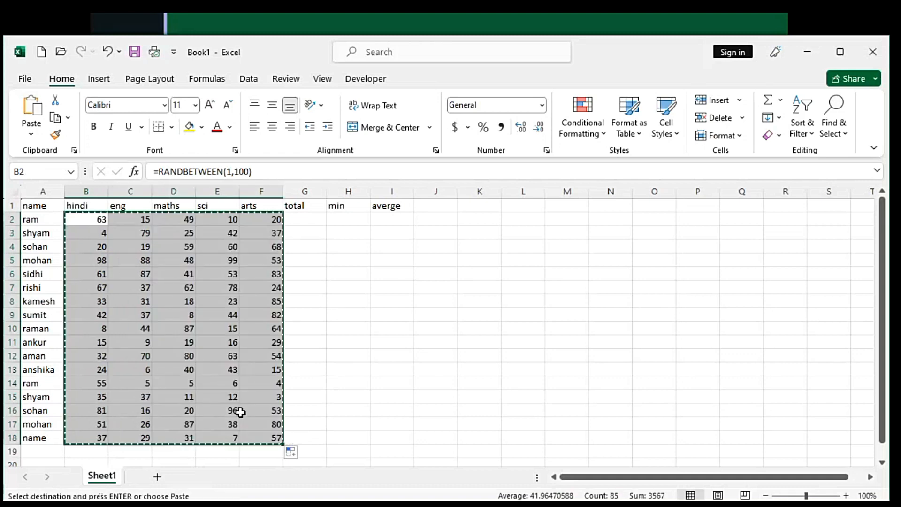
{"action": "key", "text": "v"}
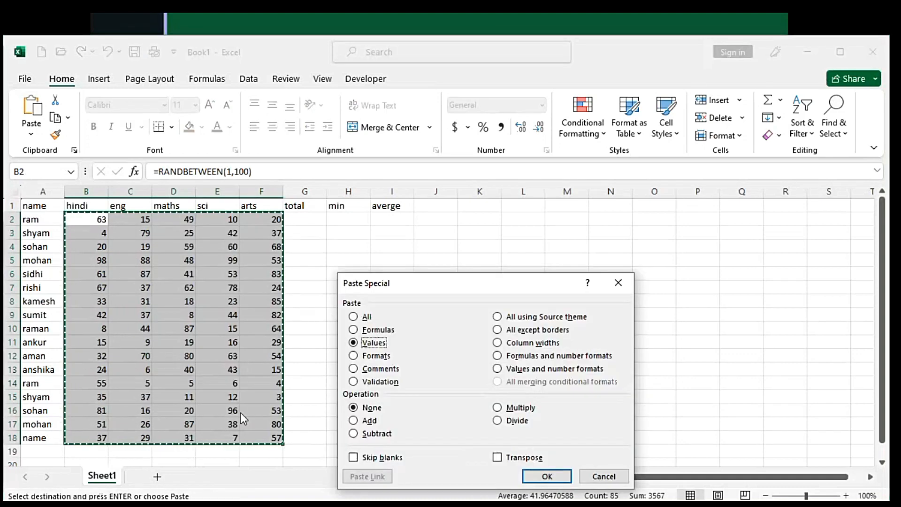
{"action": "key", "text": "Return"}
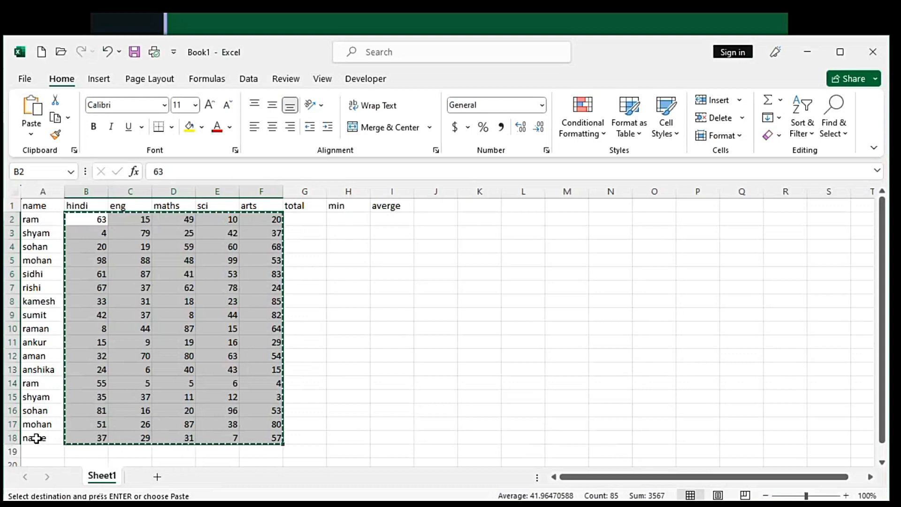
- Delete row 18, the extra row whose first cell reads "name"
{"action": "left_click", "coordinate": [4, 438]}
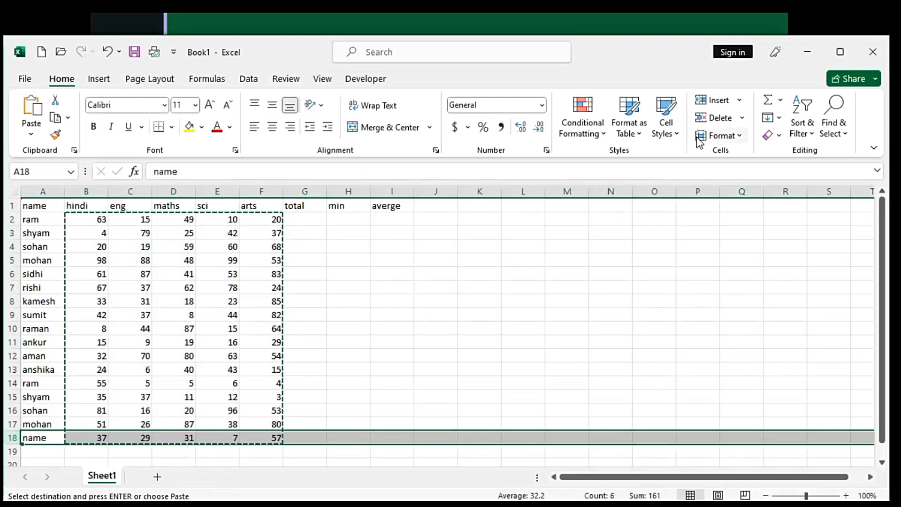
{"action": "left_click", "coordinate": [726, 120]}
{"action": "left_click", "coordinate": [480, 301]}
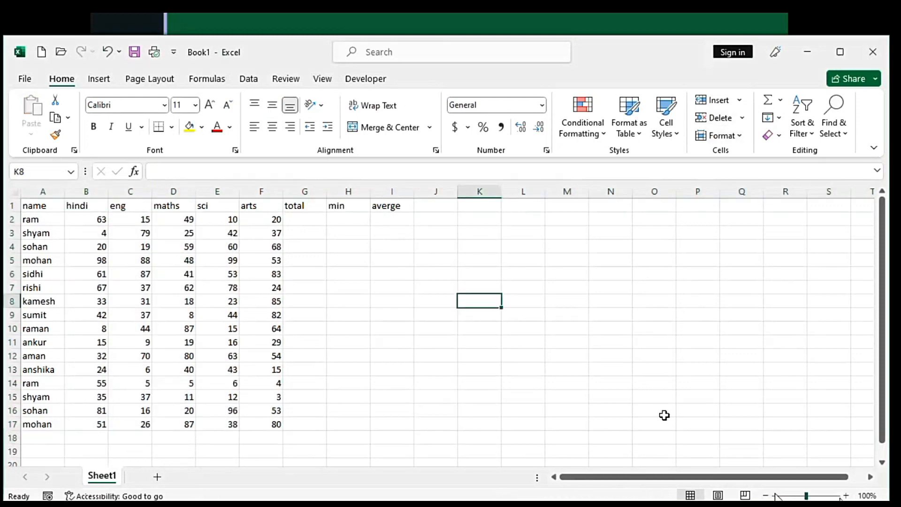
- Use AutoSum on the five subject marks in B2:F2 to put their sum in the total column
{"action": "scroll", "coordinate": [358, 360], "scroll_direction": "up", "scroll_amount": 3}
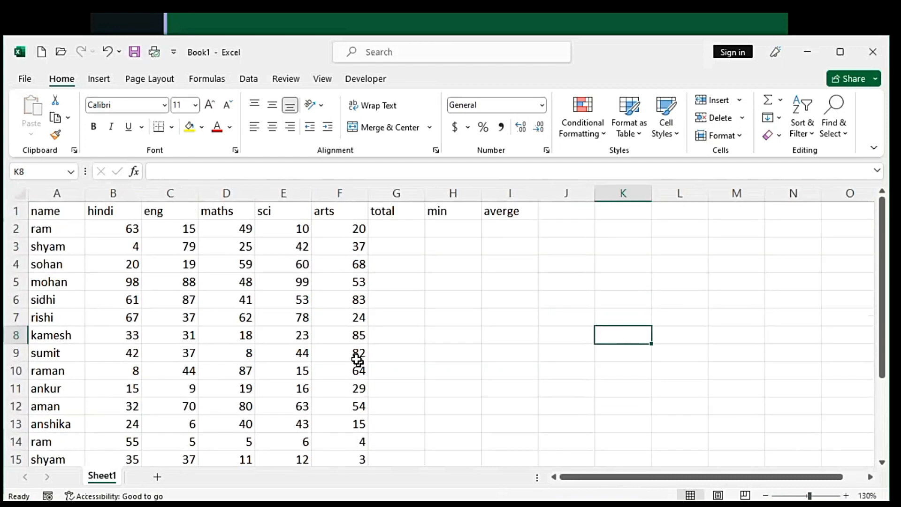
{"action": "left_click", "coordinate": [453, 211]}
{"action": "left_click", "coordinate": [104, 228]}
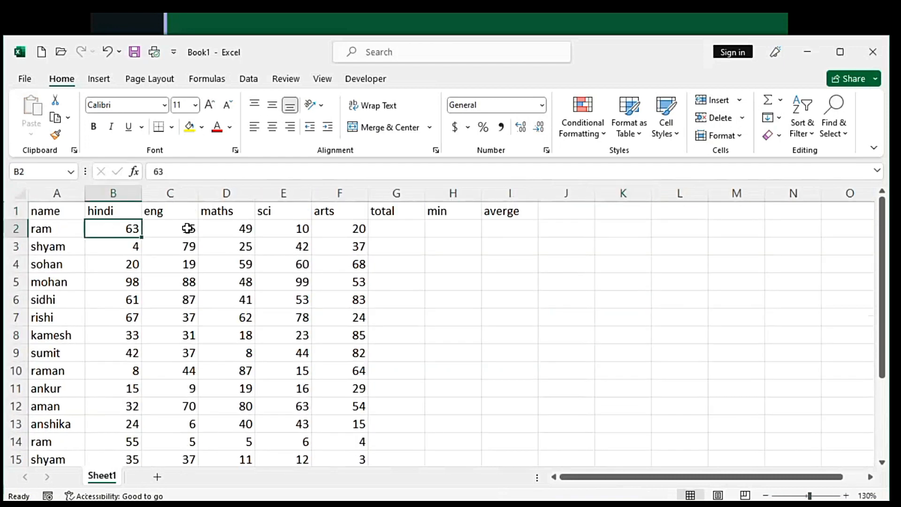
{"action": "left_click_drag", "start_coordinate": [187, 228], "coordinate": [331, 230]}
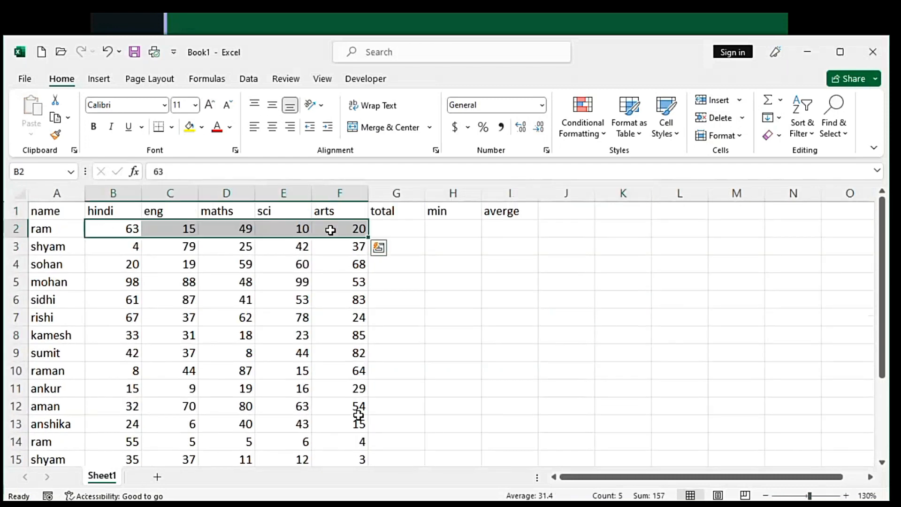
{"action": "left_click", "coordinate": [766, 104]}
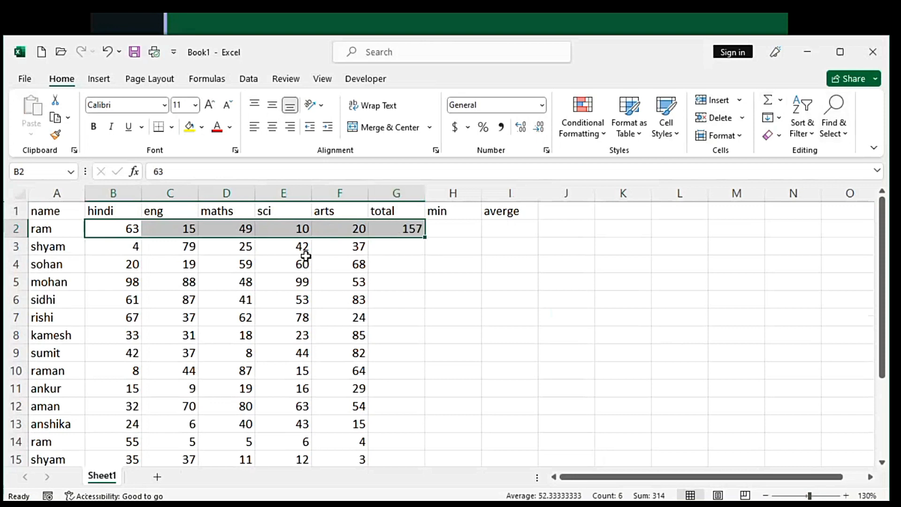
- Calculate the minimum and the average of B2:F2 in the min and averge columns of row 2
{"action": "key", "text": "shift+Left"}
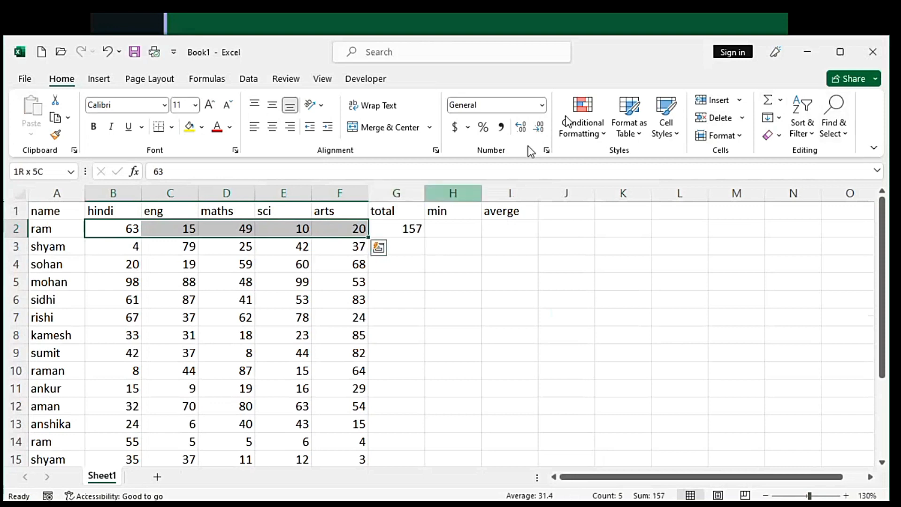
{"action": "left_click", "coordinate": [780, 101]}
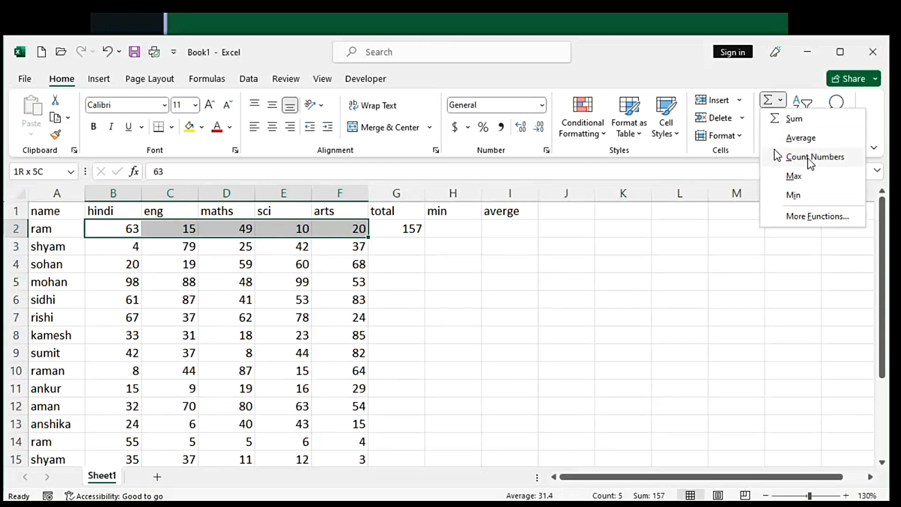
{"action": "left_click", "coordinate": [793, 194]}
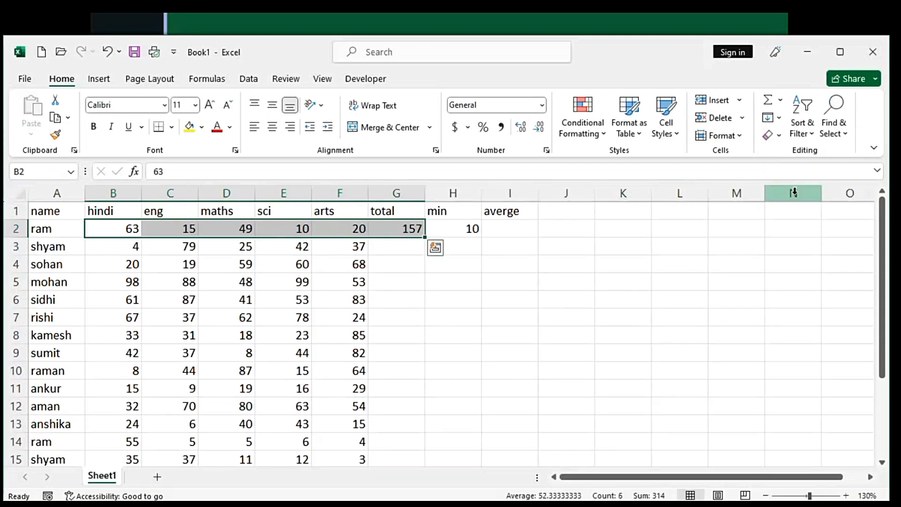
{"action": "key", "text": "shift+Left"}
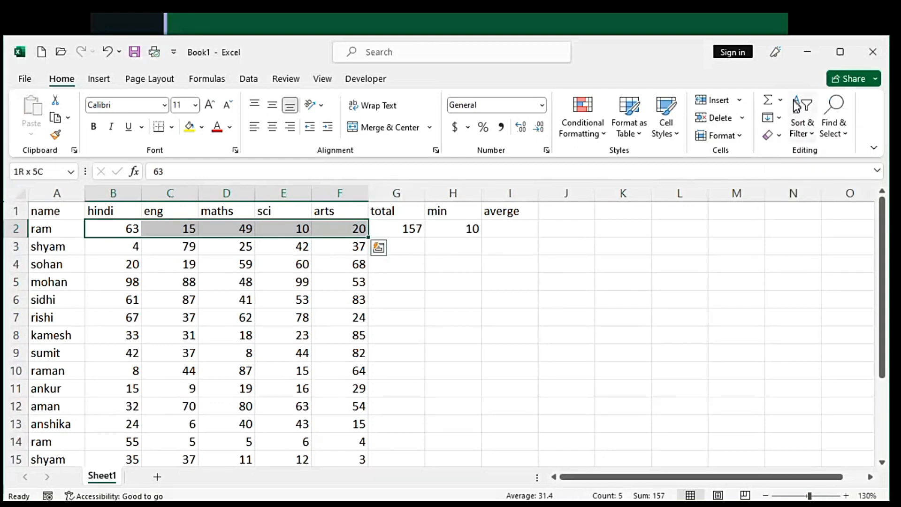
{"action": "left_click", "coordinate": [780, 100]}
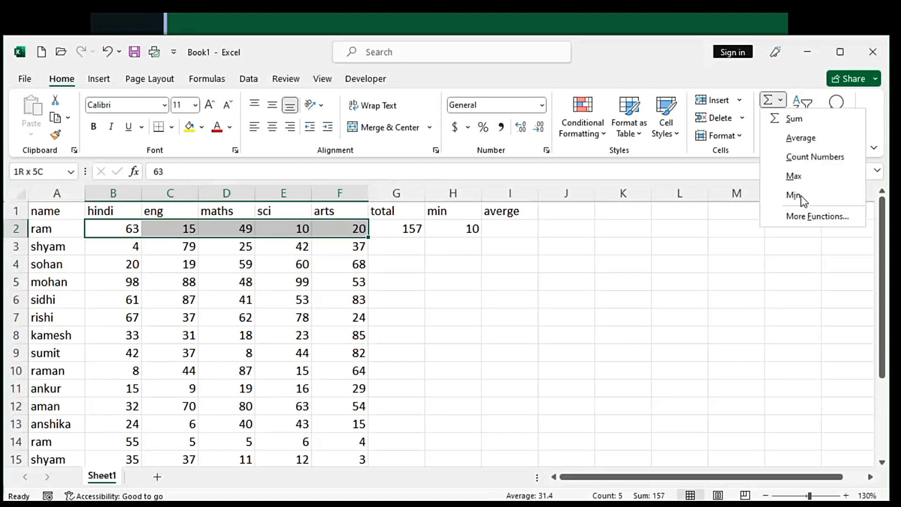
{"action": "left_click", "coordinate": [800, 138]}
{"action": "left_click_drag", "start_coordinate": [529, 298], "coordinate": [514, 285]}
- Fill the total, min and averge formulas from row 2 down through all the student rows
{"action": "left_click", "coordinate": [408, 229]}
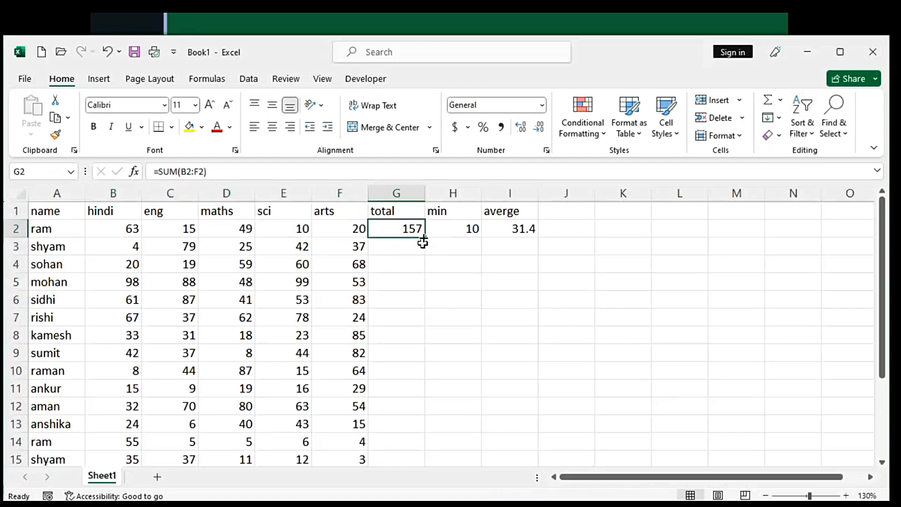
{"action": "double_click", "coordinate": [423, 241]}
{"action": "left_click", "coordinate": [476, 230]}
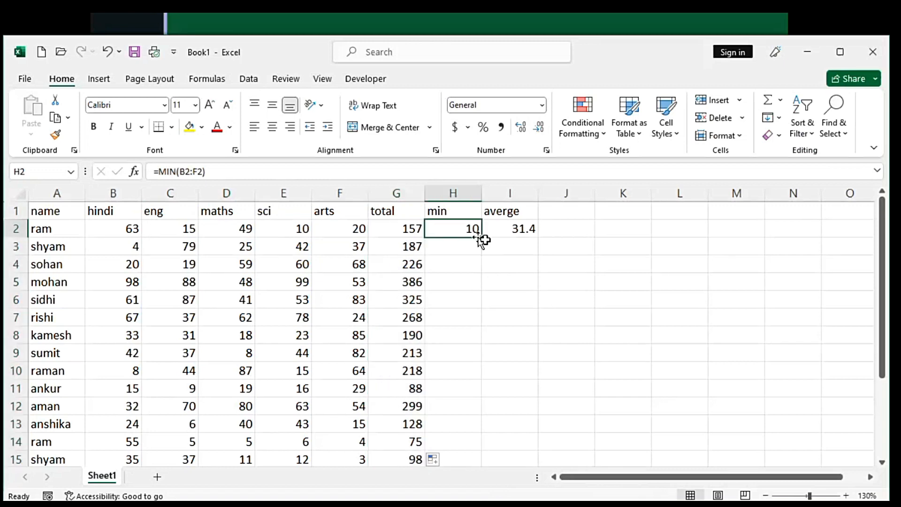
{"action": "double_click", "coordinate": [482, 239]}
{"action": "left_click", "coordinate": [500, 228]}
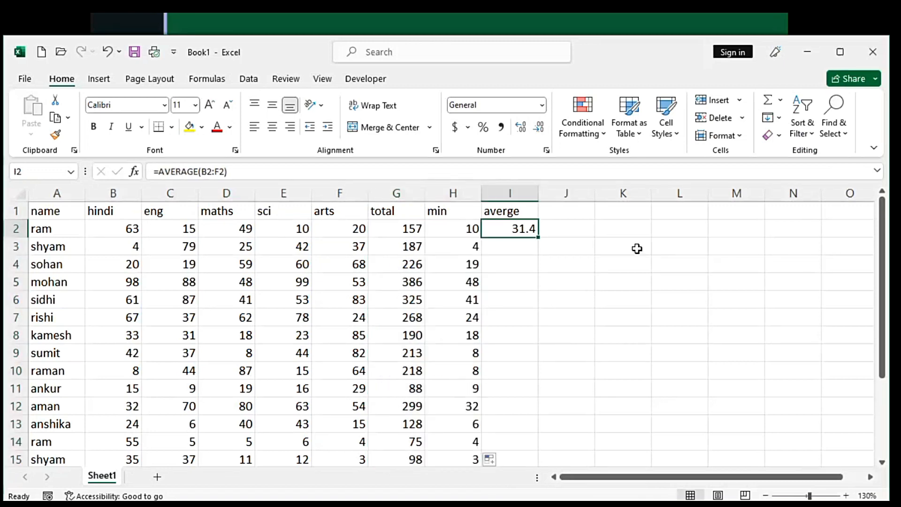
{"action": "double_click", "coordinate": [536, 237]}
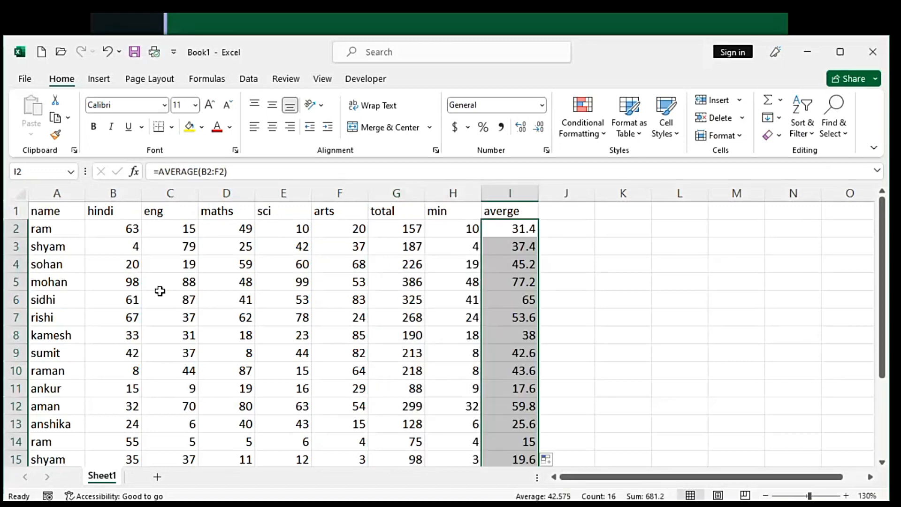
- Center the contents of columns A through I horizontally
{"action": "left_click_drag", "start_coordinate": [57, 193], "coordinate": [516, 195]}
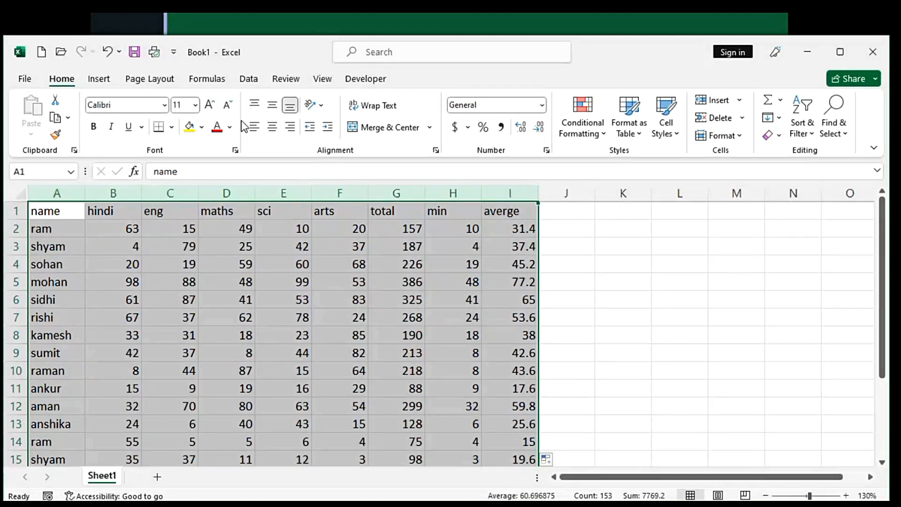
{"action": "key", "text": "ctrl+e"}
{"action": "left_click", "coordinate": [623, 318]}
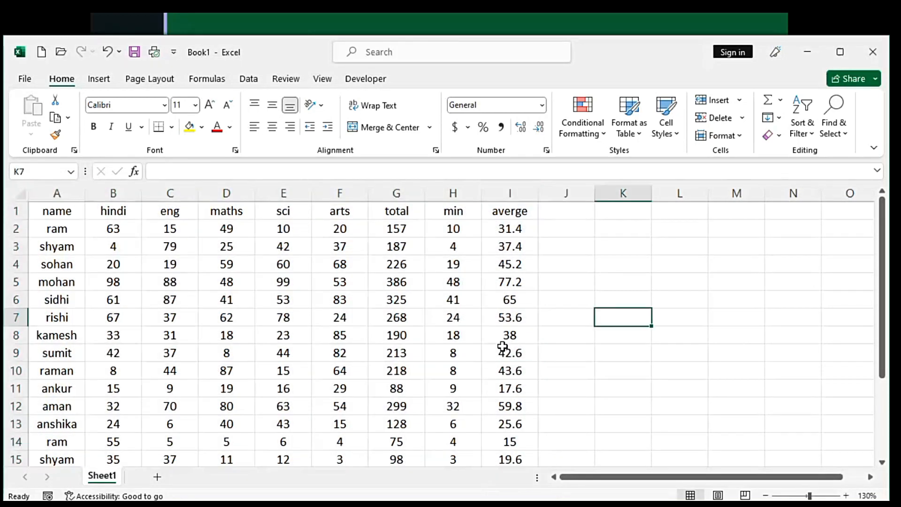
- Add the column header "pass" in cell J1
{"action": "left_click", "coordinate": [566, 216]}
{"action": "type", "text": "pa"}
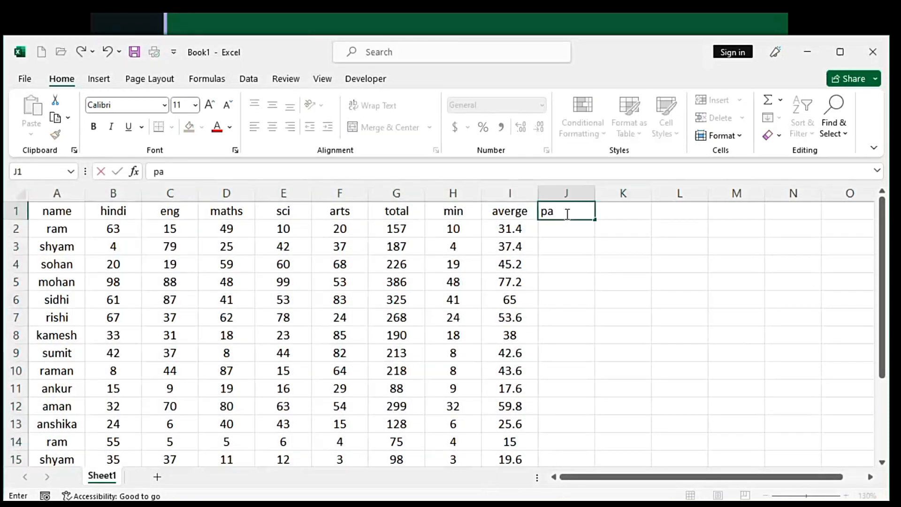
{"action": "type", "text": "ss"}
{"action": "key", "text": "Return"}
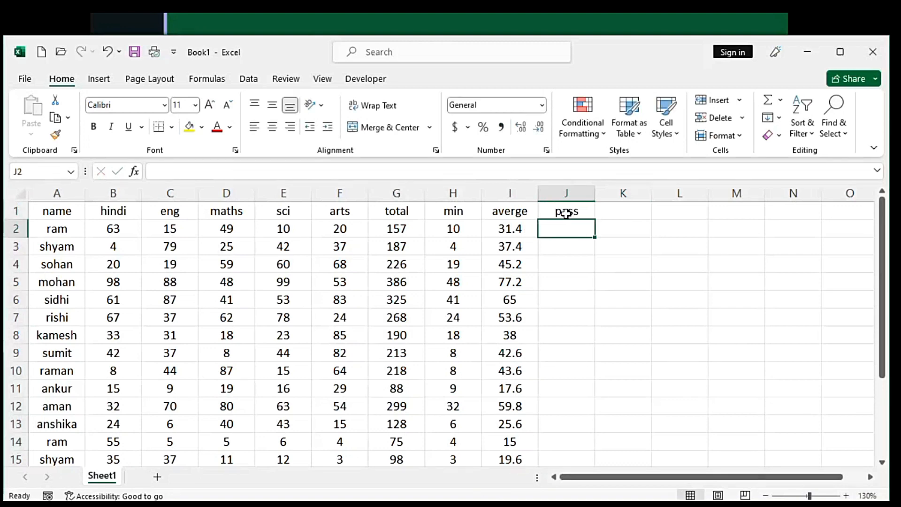
- Enter the formula =IF(I2>=33,"pass","fail") in cell J2
{"action": "type", "text": "=i"}
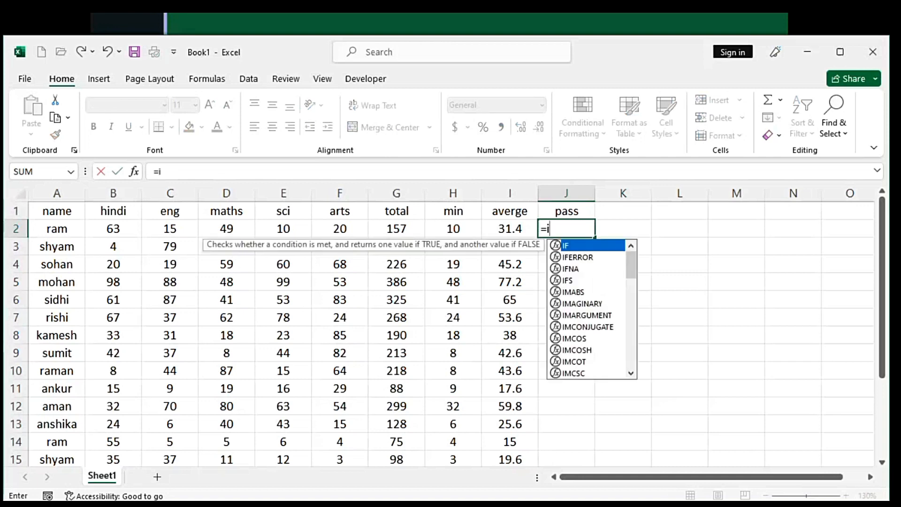
{"action": "type", "text": "f"}
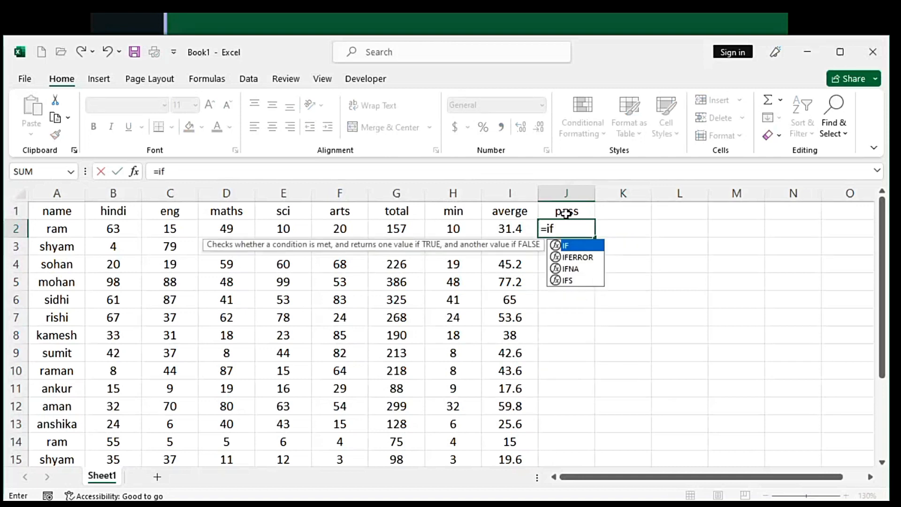
{"action": "type", "text": "("}
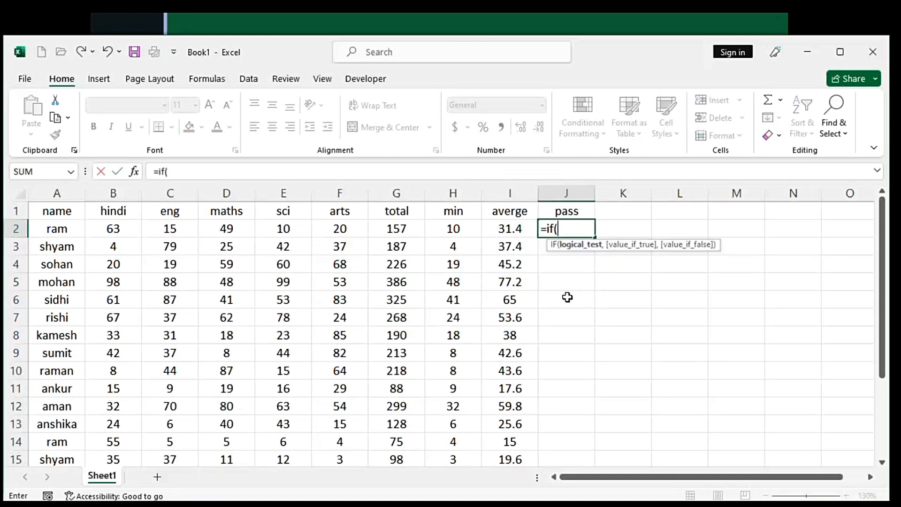
{"action": "left_click", "coordinate": [520, 229]}
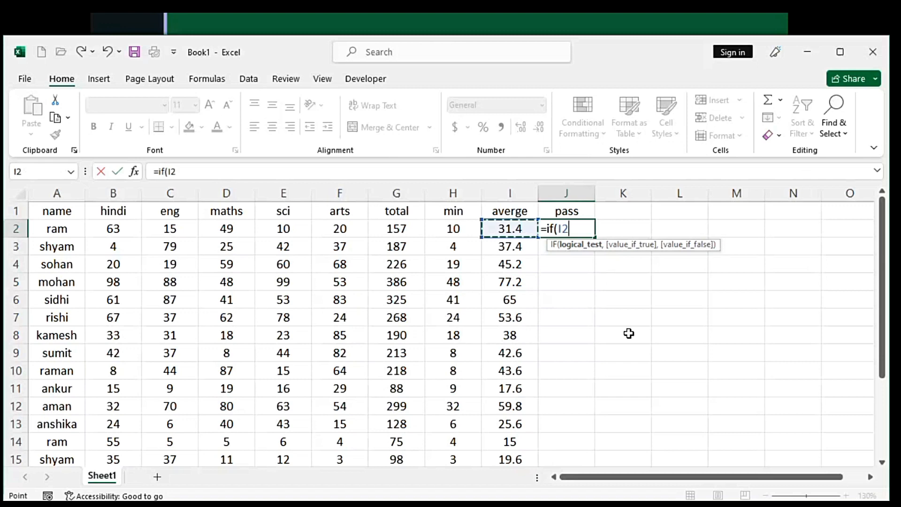
{"action": "type", "text": ">="}
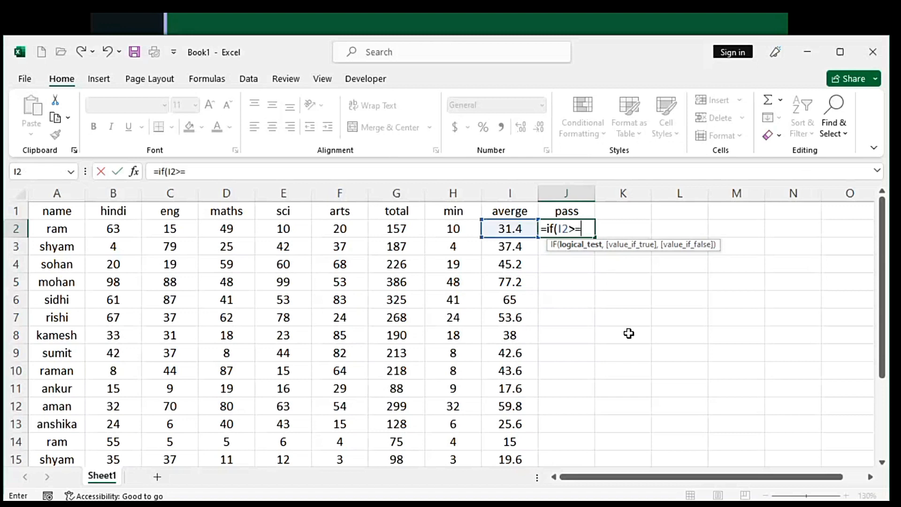
{"action": "type", "text": "33,"}
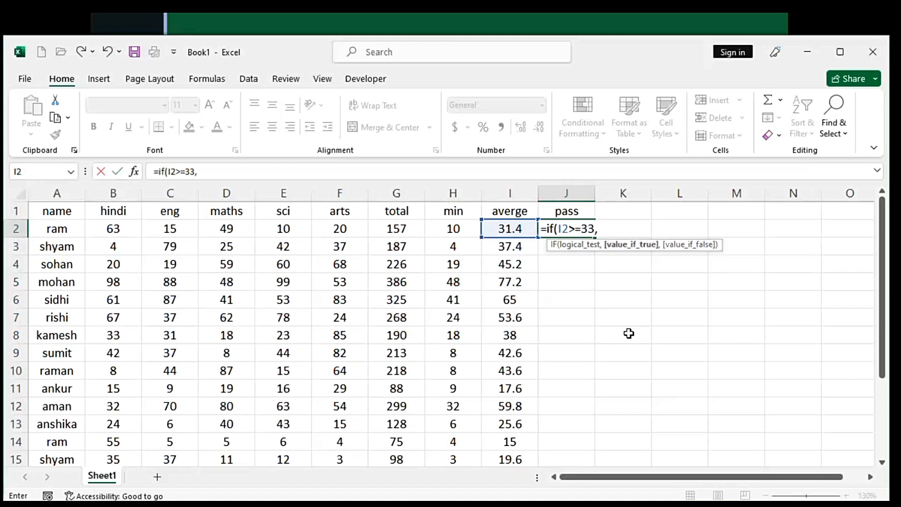
{"action": "type", "text": "\"pass\","}
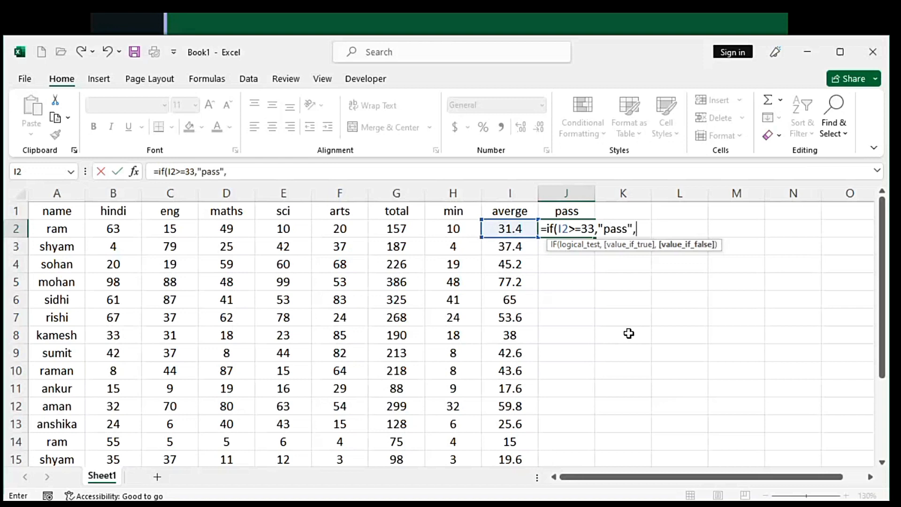
{"action": "type", "text": "\"fail\")"}
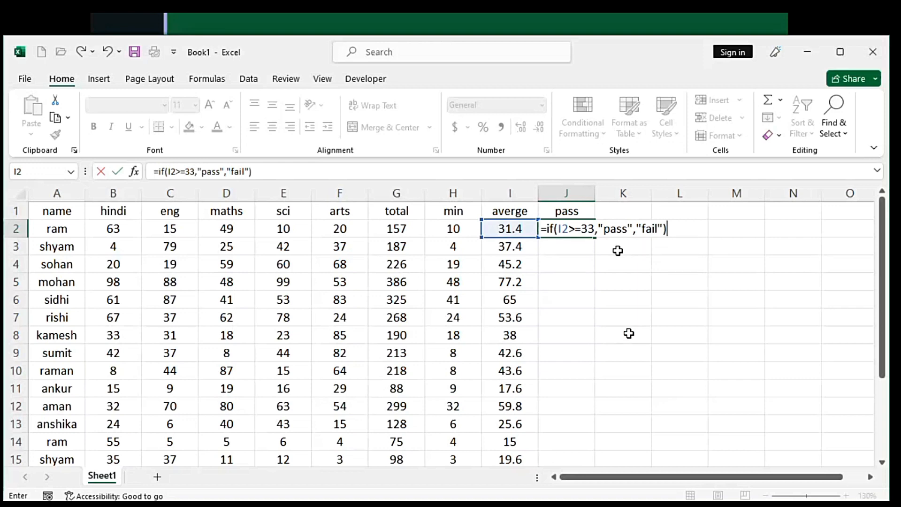
{"action": "key", "text": "Return"}
{"action": "scroll", "coordinate": [483, 347], "scroll_direction": "up", "scroll_amount": 2}
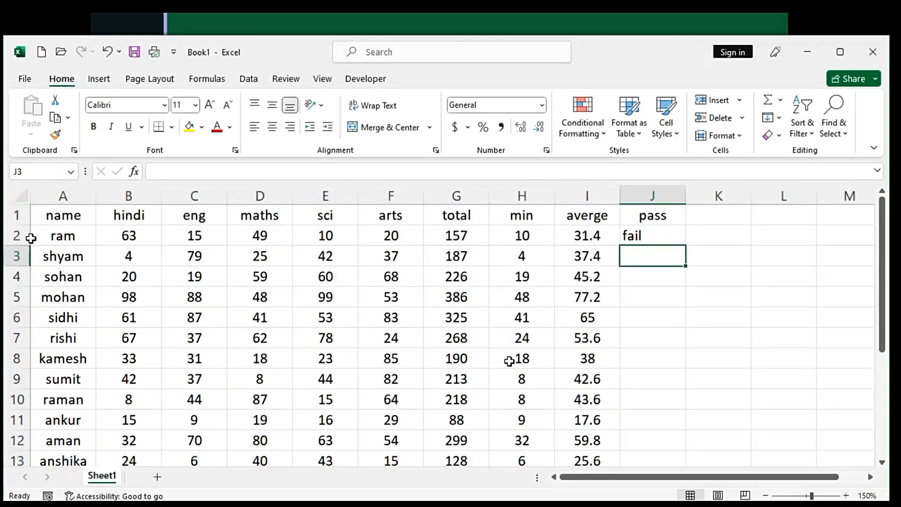
- Apply all borders to the whole marksheet table in columns A through J
{"action": "left_click", "coordinate": [76, 195]}
{"action": "key", "text": "ctrl+a"}
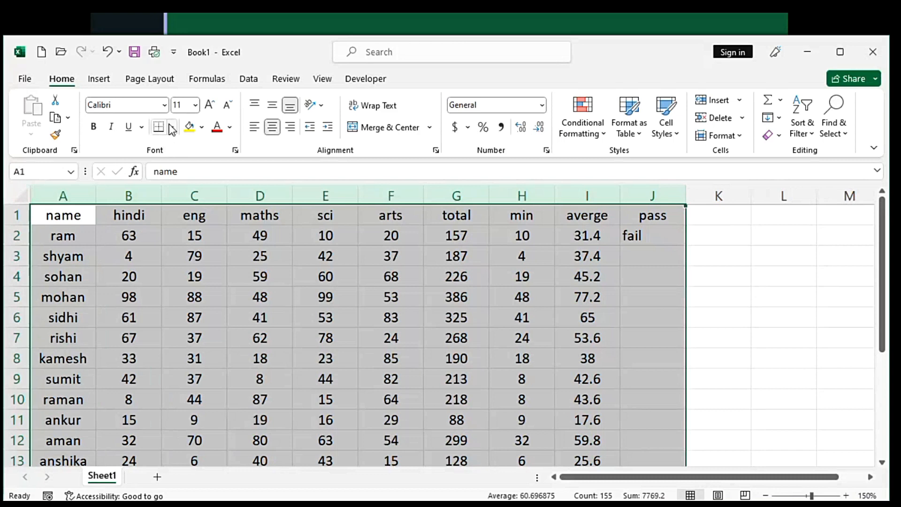
{"action": "left_click", "coordinate": [172, 127]}
{"action": "left_click", "coordinate": [192, 263]}
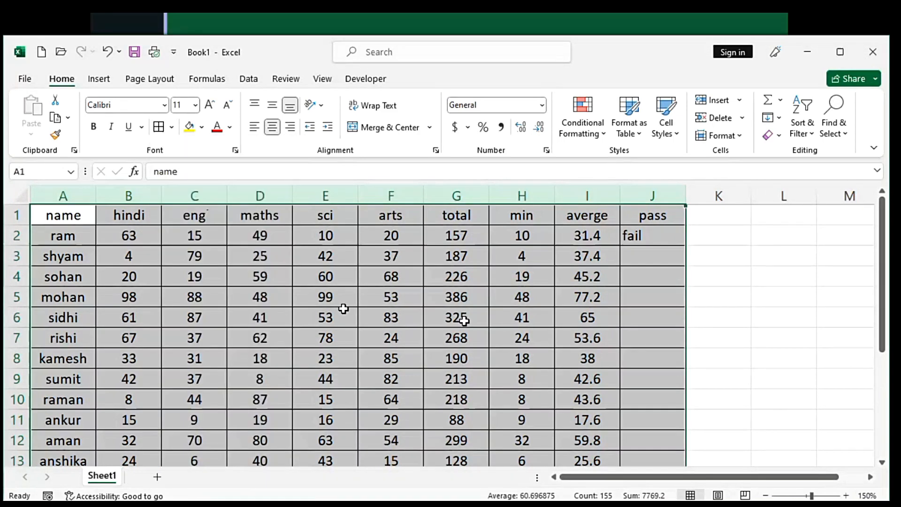
{"action": "left_click", "coordinate": [458, 318]}
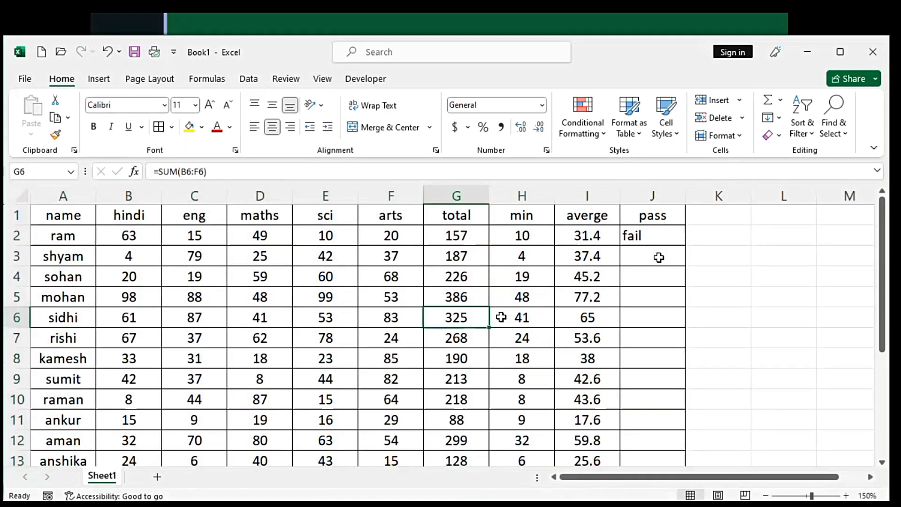
- Autofit the widths of columns A through J to their contents
{"action": "left_click", "coordinate": [844, 495]}
{"action": "left_click", "coordinate": [843, 496]}
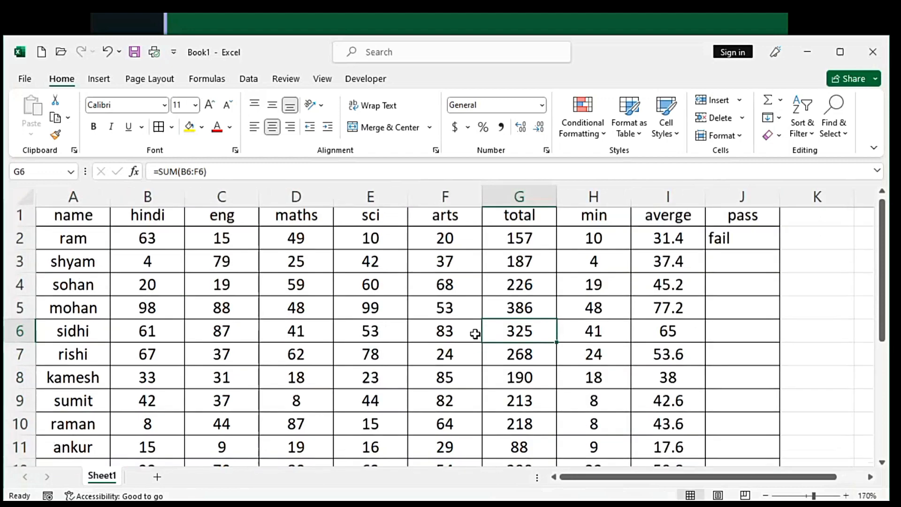
{"action": "left_click", "coordinate": [845, 496]}
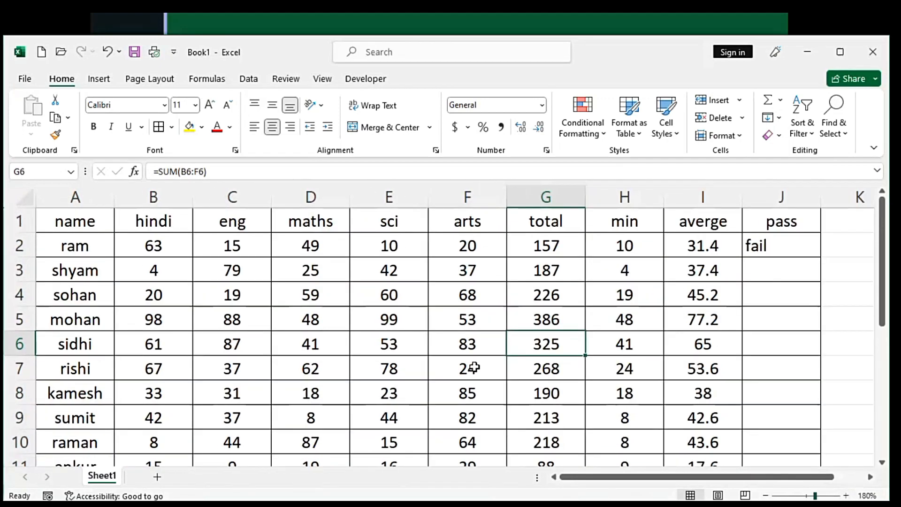
{"action": "scroll", "coordinate": [474, 368], "scroll_direction": "up", "scroll_amount": 1}
{"action": "left_click_drag", "start_coordinate": [117, 189], "coordinate": [845, 195]}
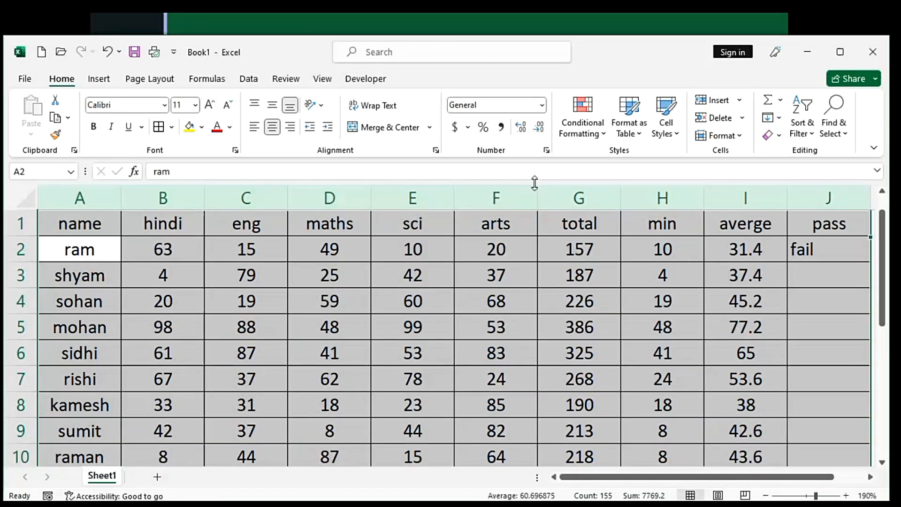
{"action": "double_click", "coordinate": [700, 196]}
{"action": "left_click", "coordinate": [587, 381]}
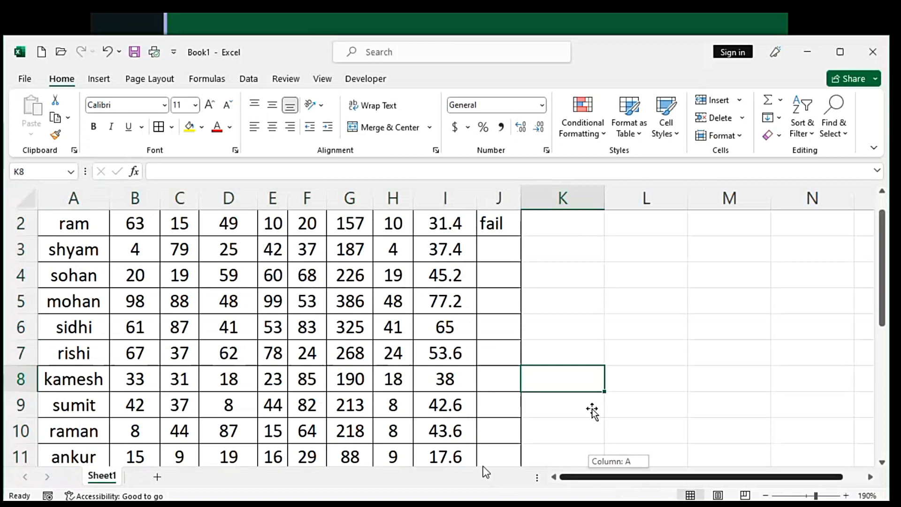
{"action": "scroll", "coordinate": [217, 255], "scroll_direction": "up", "scroll_amount": 1}
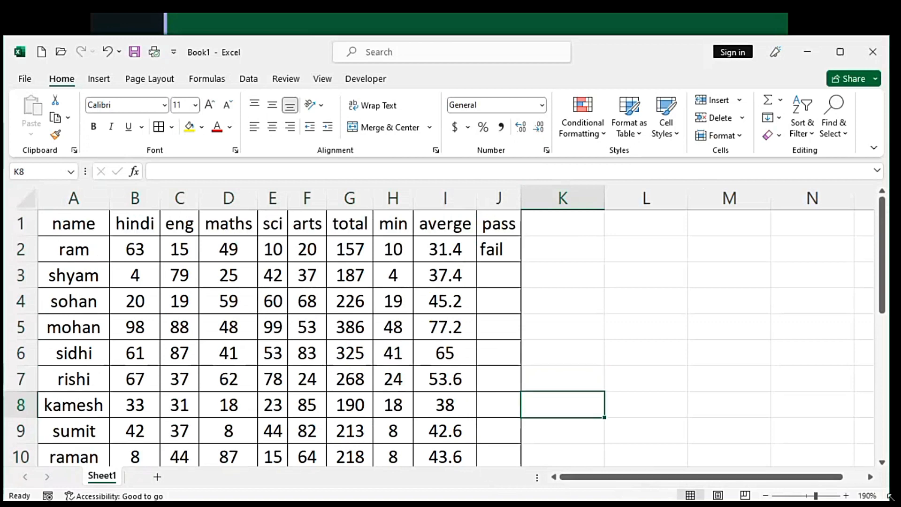
- Widen the pass column J to about twice its autofitted width
{"action": "left_click", "coordinate": [847, 495]}
{"action": "left_click", "coordinate": [847, 495]}
{"action": "left_click", "coordinate": [847, 496]}
{"action": "left_click", "coordinate": [569, 286]}
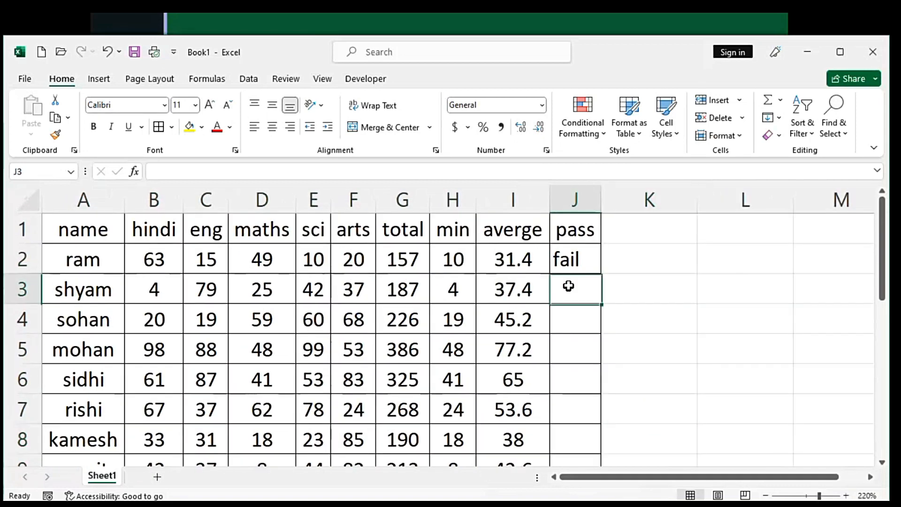
{"action": "left_click_drag", "start_coordinate": [601, 196], "coordinate": [662, 200]}
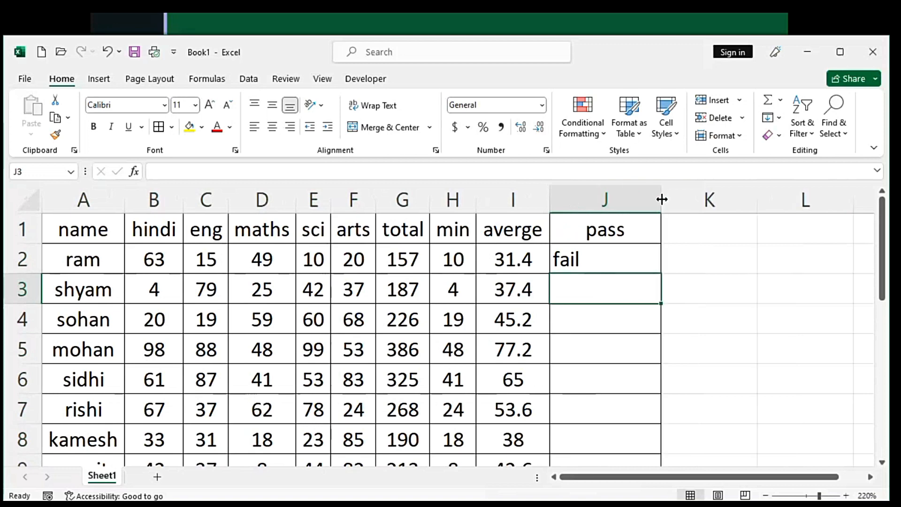
- Enter the formula =IF(I3>=33,"pass","fail") in cell J3
{"action": "left_click", "coordinate": [631, 263]}
{"action": "left_click", "coordinate": [611, 290]}
{"action": "type", "text": "="}
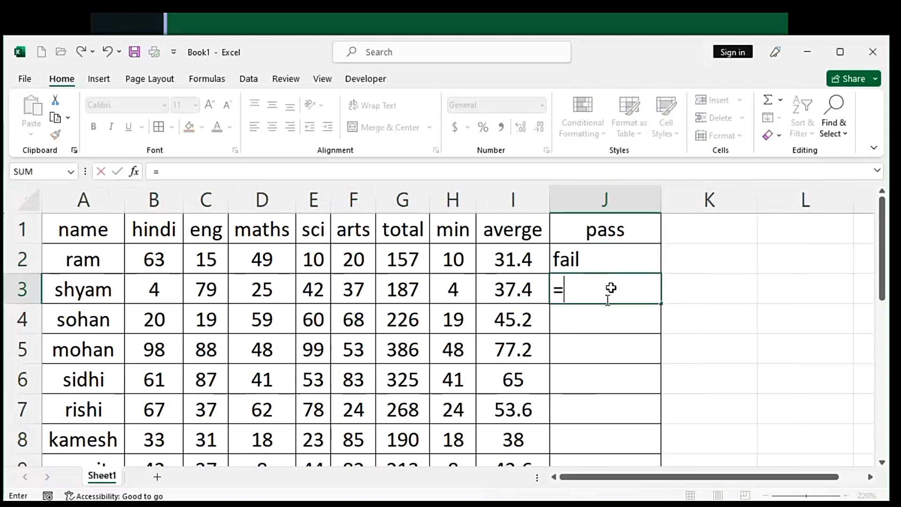
{"action": "type", "text": "if"}
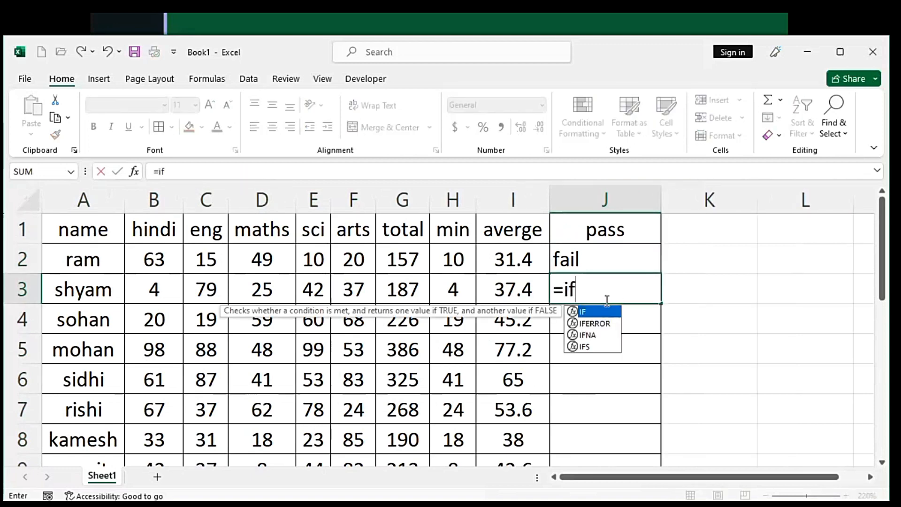
{"action": "key", "text": "Tab"}
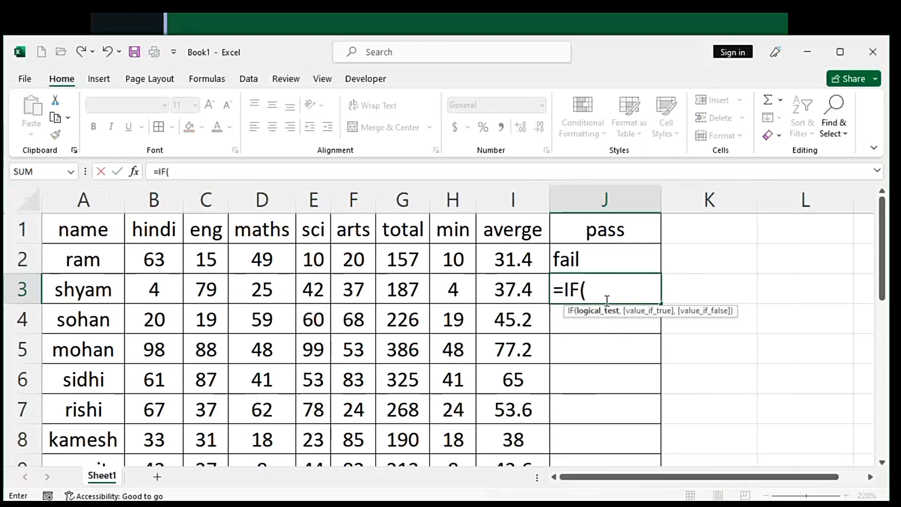
{"action": "left_click", "coordinate": [501, 295]}
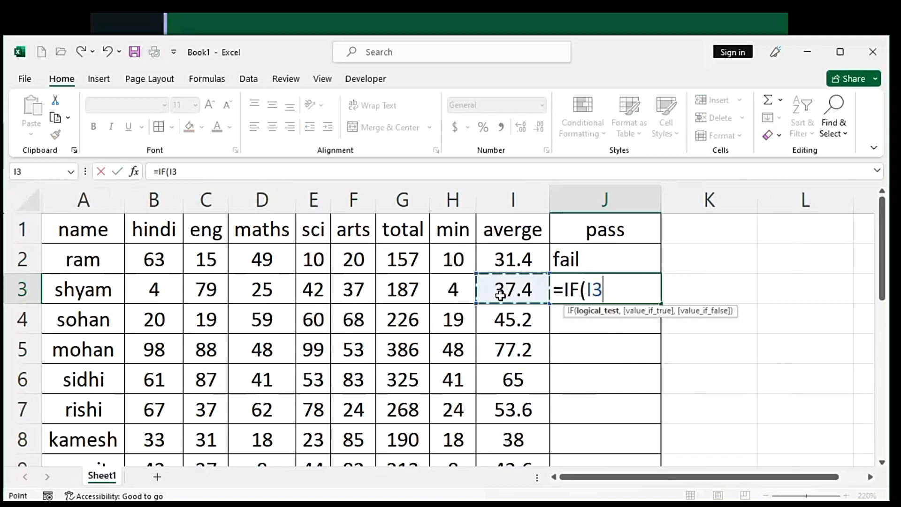
{"action": "type", "text": ">="}
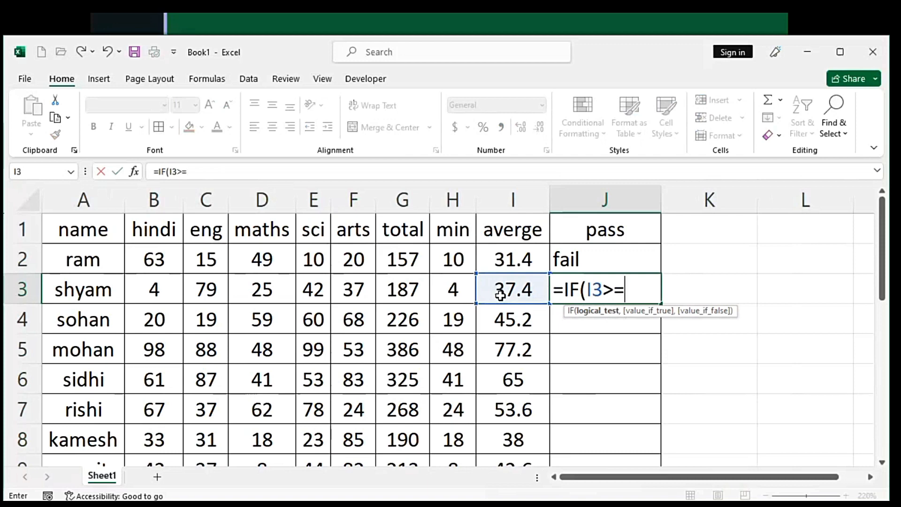
{"action": "type", "text": "33,"}
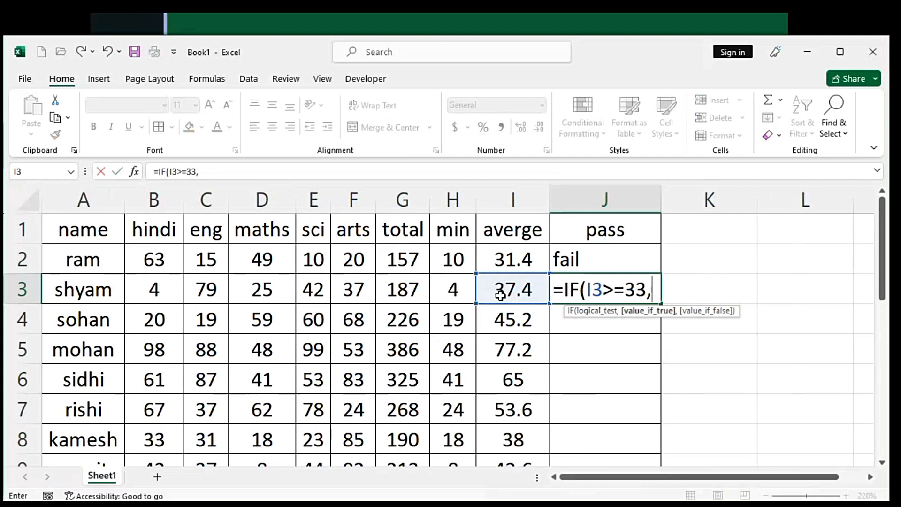
{"action": "type", "text": "\"pa"}
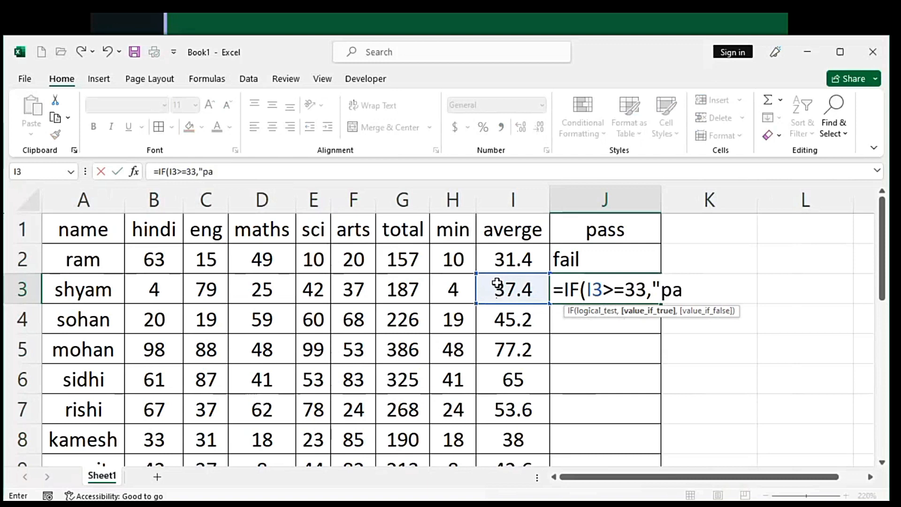
{"action": "type", "text": "ss\","}
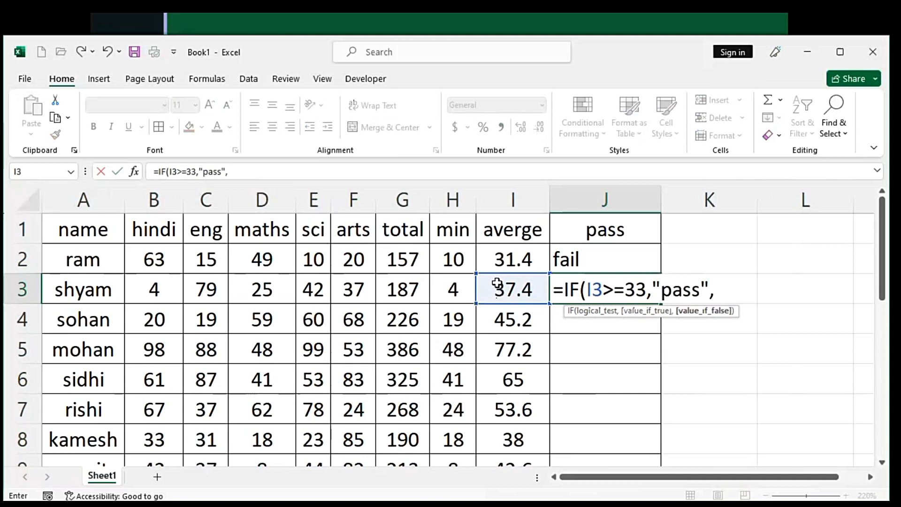
{"action": "key", "text": "BackSpace"}
{"action": "type", "text": "\"faiil"}
{"action": "key", "text": "BackSpace"}
{"action": "key", "text": "BackSpace"}
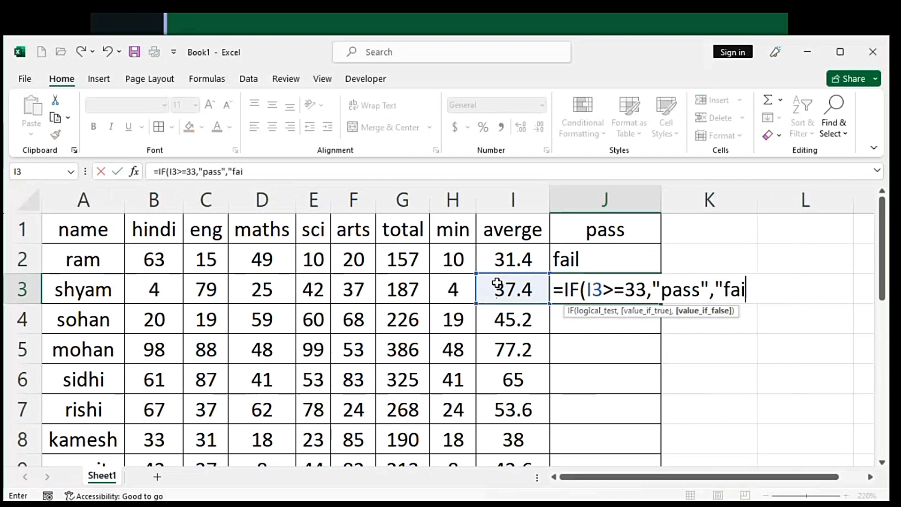
{"action": "type", "text": "l\")"}
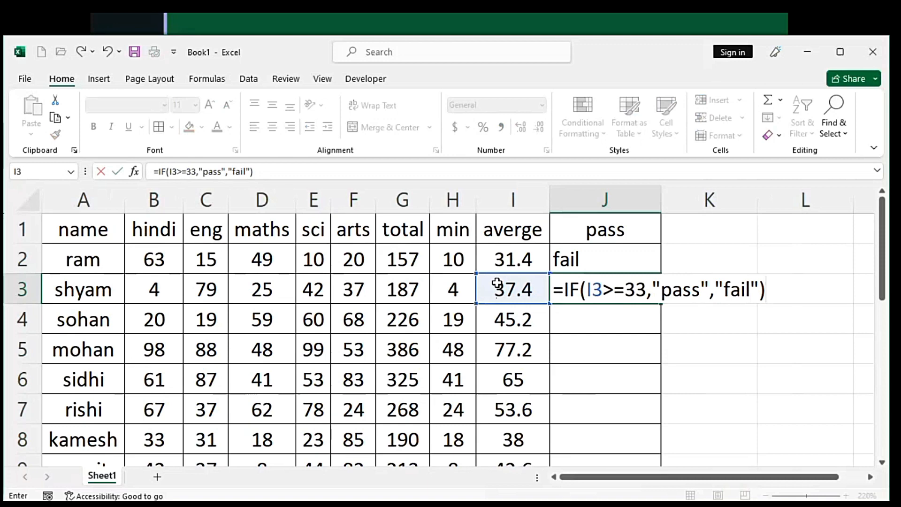
{"action": "key", "text": "Return"}
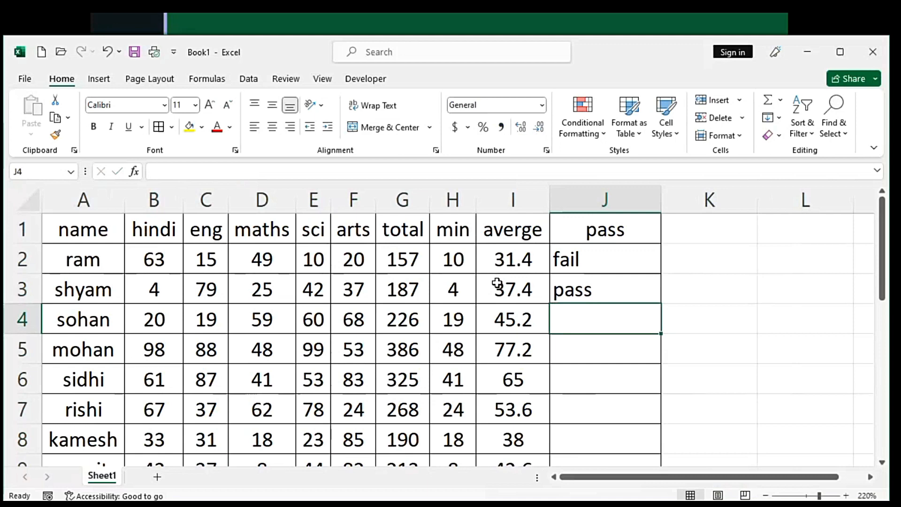
- Fill the pass/fail formula from J3 down through the remaining student rows
{"action": "left_click", "coordinate": [611, 281]}
{"action": "left_click_drag", "start_coordinate": [663, 305], "coordinate": [662, 305]}
{"action": "double_click", "coordinate": [662, 306]}
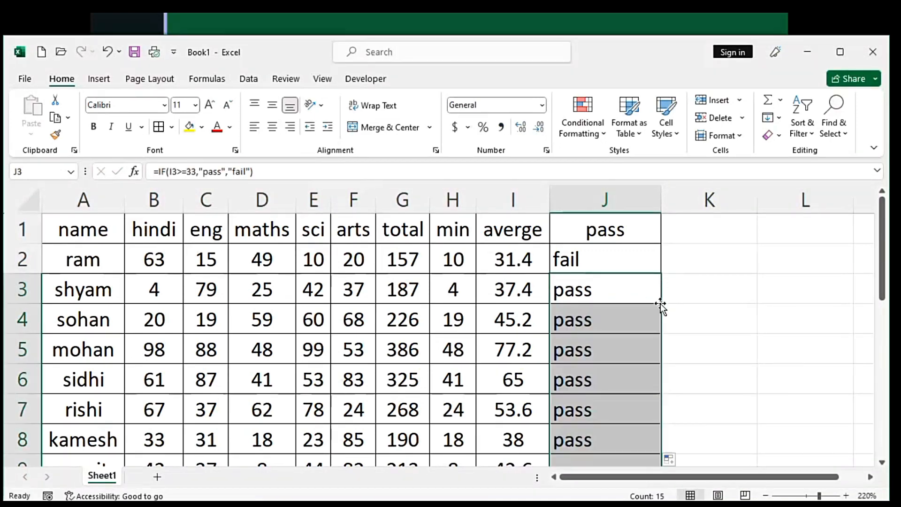
{"action": "scroll", "coordinate": [716, 308], "scroll_direction": "down", "scroll_amount": 3}
{"action": "scroll", "coordinate": [713, 314], "scroll_direction": "up", "scroll_amount": 3}
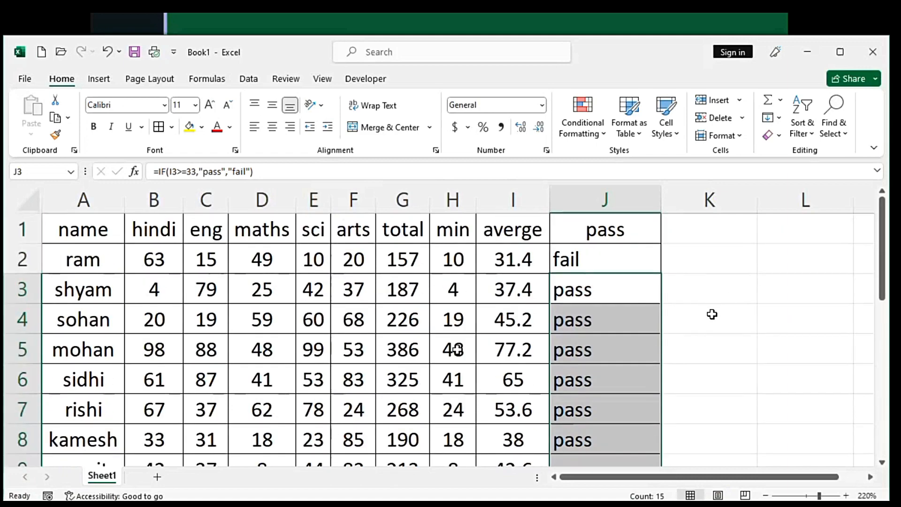
- Change the arts mark in cell F4 to 9
{"action": "left_click", "coordinate": [300, 327]}
{"action": "left_click", "coordinate": [338, 326]}
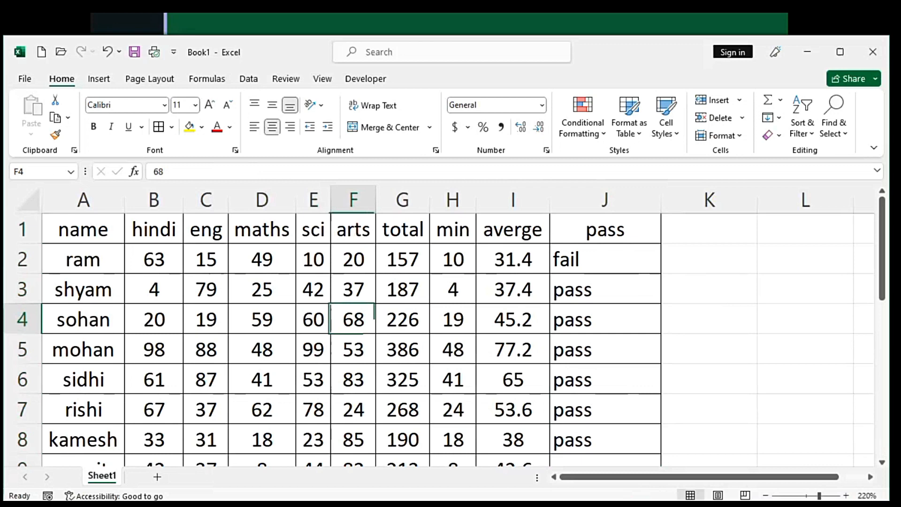
{"action": "type", "text": "9"}
{"action": "key", "text": "Return"}
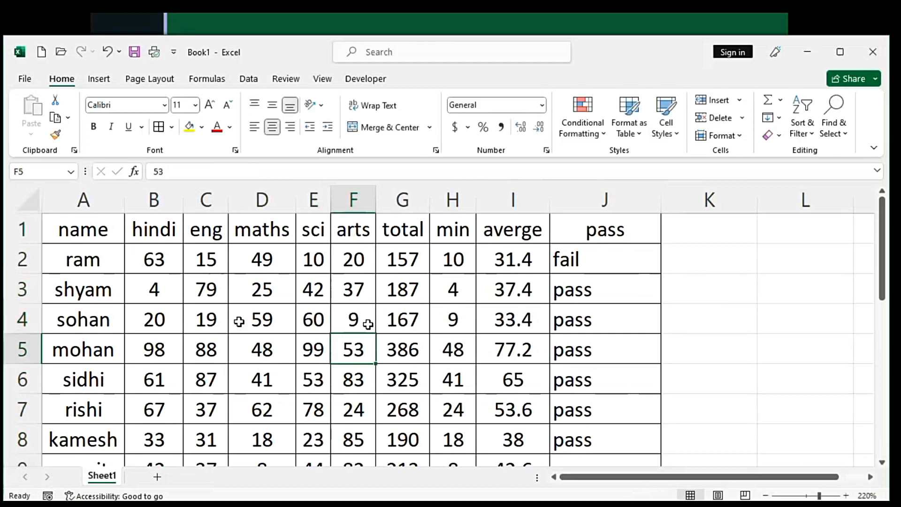
- Change the sci mark in cell E4 to 4
{"action": "left_click", "coordinate": [314, 320]}
{"action": "type", "text": "0"}
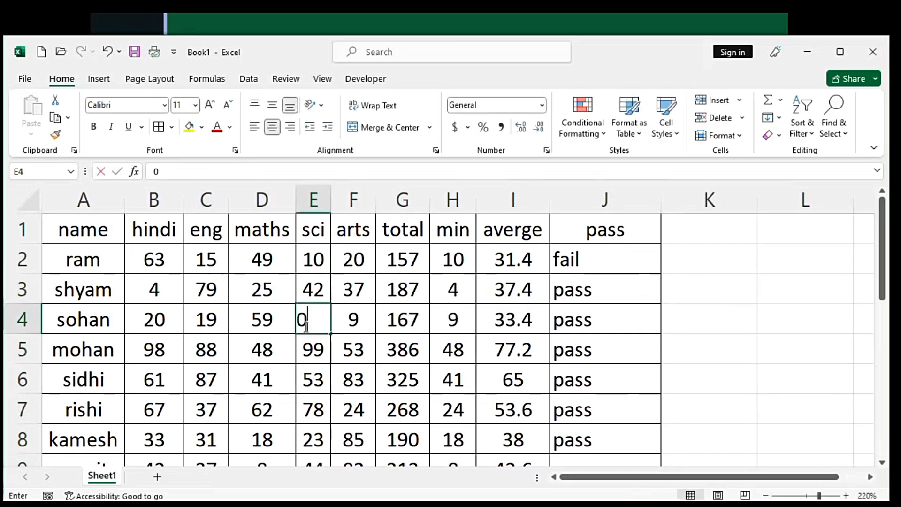
{"action": "key", "text": "BackSpace"}
{"action": "type", "text": "4"}
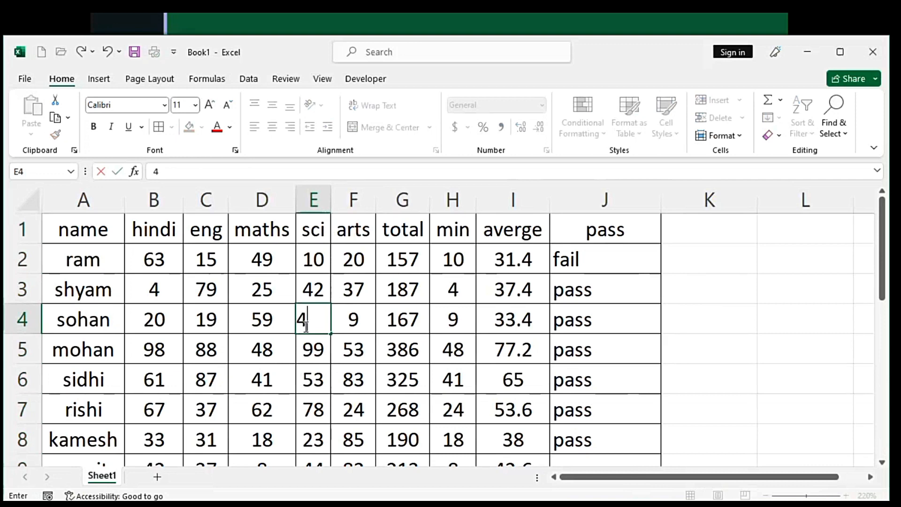
{"action": "key", "text": "Return"}
- Check the pass/fail results in rows 3 to 5 against their formulas, averages and marks
{"action": "left_click", "coordinate": [582, 320]}
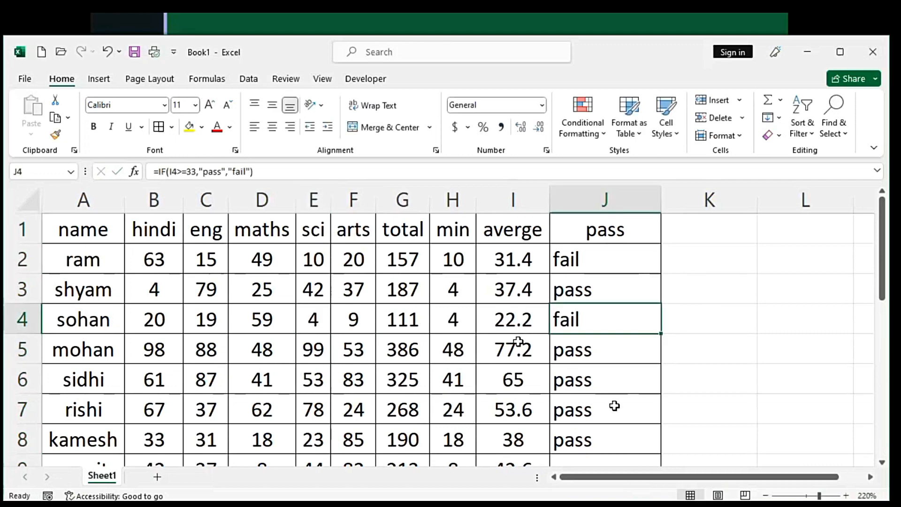
{"action": "key", "text": "Left"}
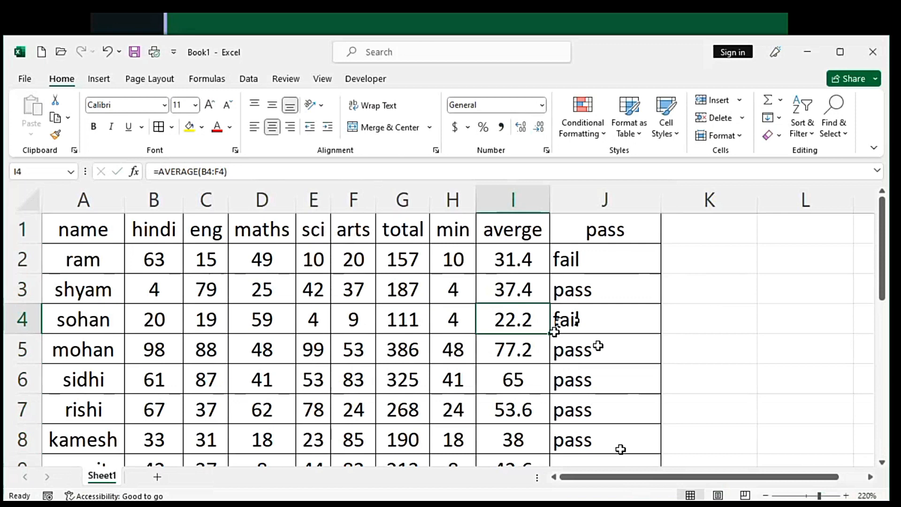
{"action": "double_click", "coordinate": [598, 347]}
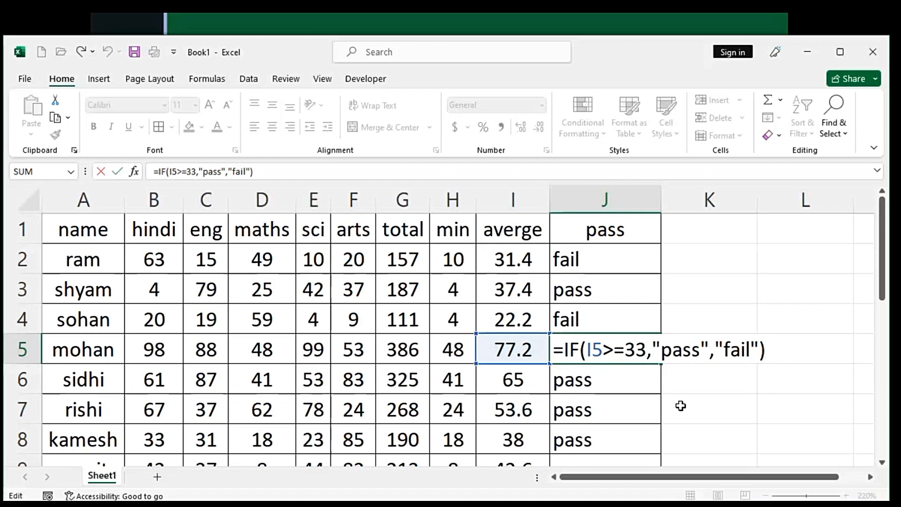
{"action": "left_click", "coordinate": [607, 289]}
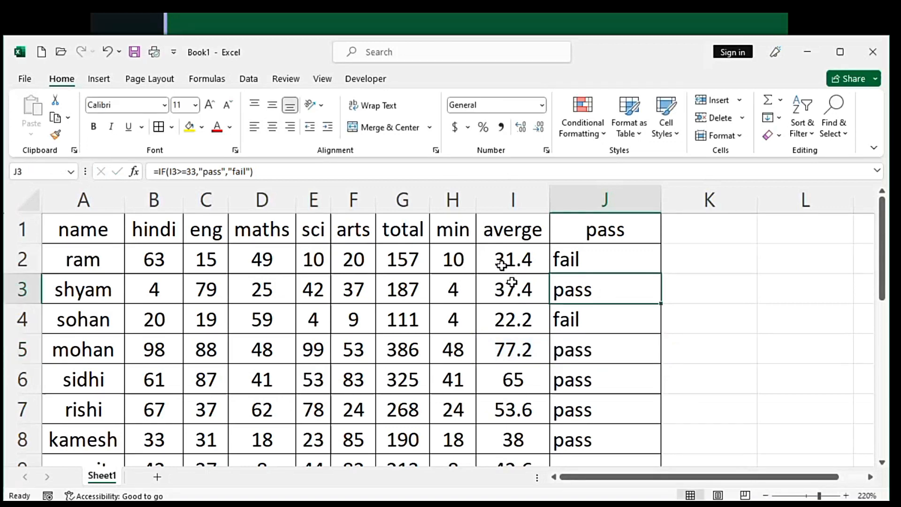
{"action": "left_click", "coordinate": [170, 284]}
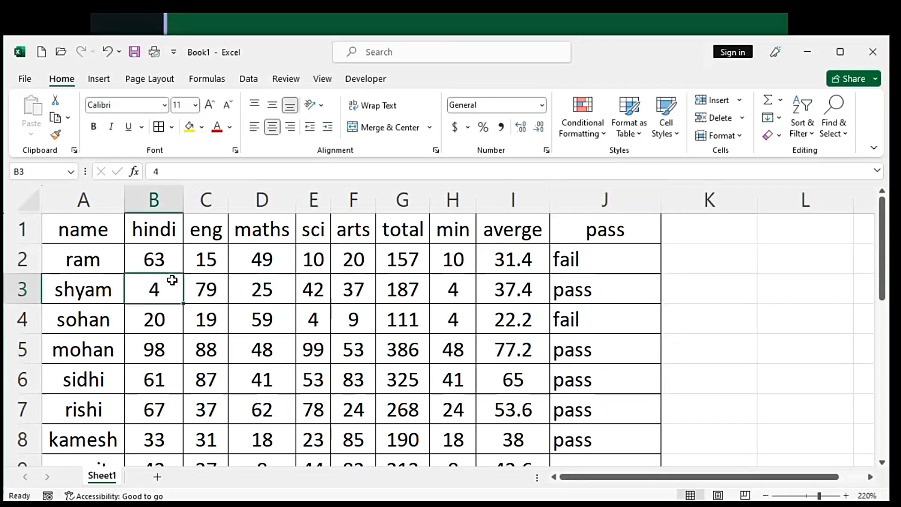
{"action": "left_click", "coordinate": [598, 292]}
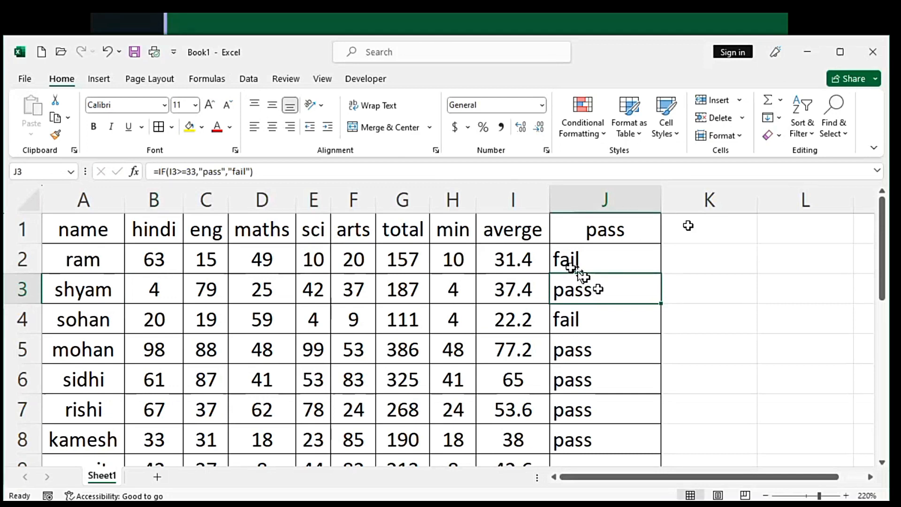
- Enter the header "status based on subject" in cell K1
{"action": "left_click", "coordinate": [720, 226]}
{"action": "type", "text": "sy"}
{"action": "key", "text": "BackSpace"}
{"action": "key", "text": "BackSpace"}
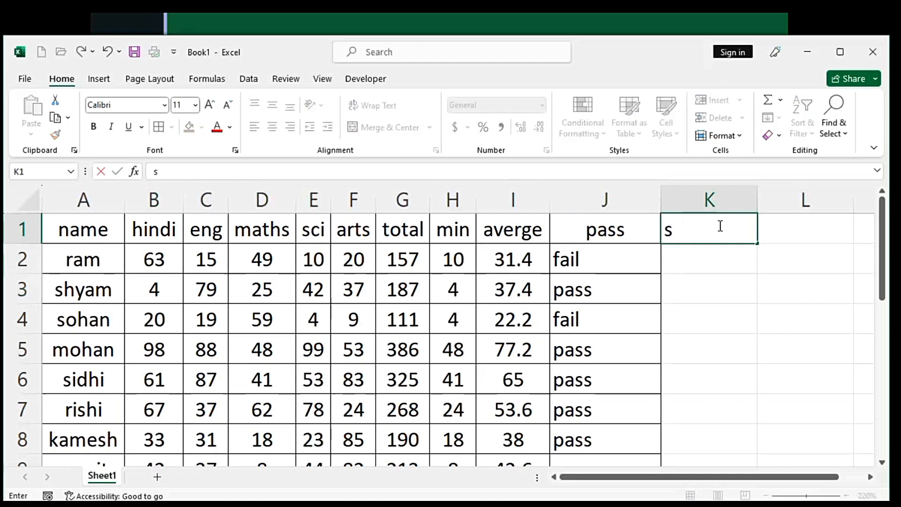
{"action": "type", "text": "st"}
{"action": "type", "text": "atus b"}
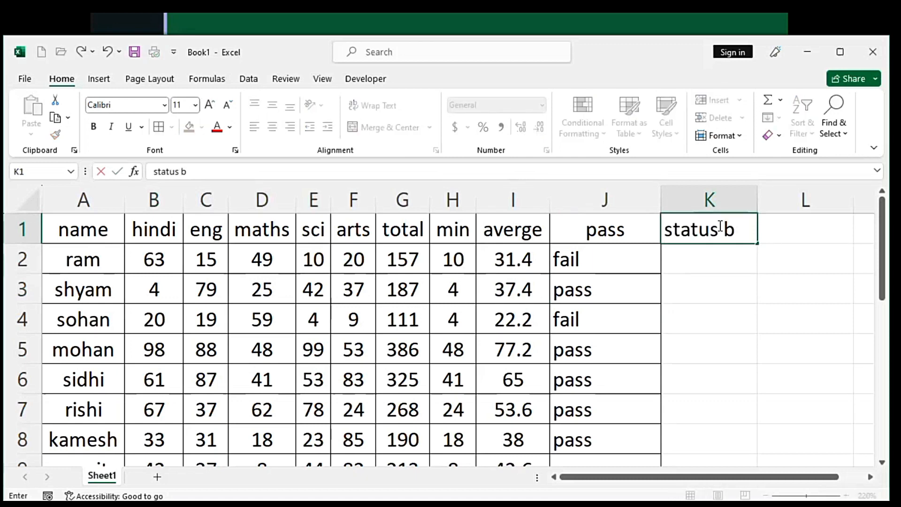
{"action": "type", "text": "ased on s"}
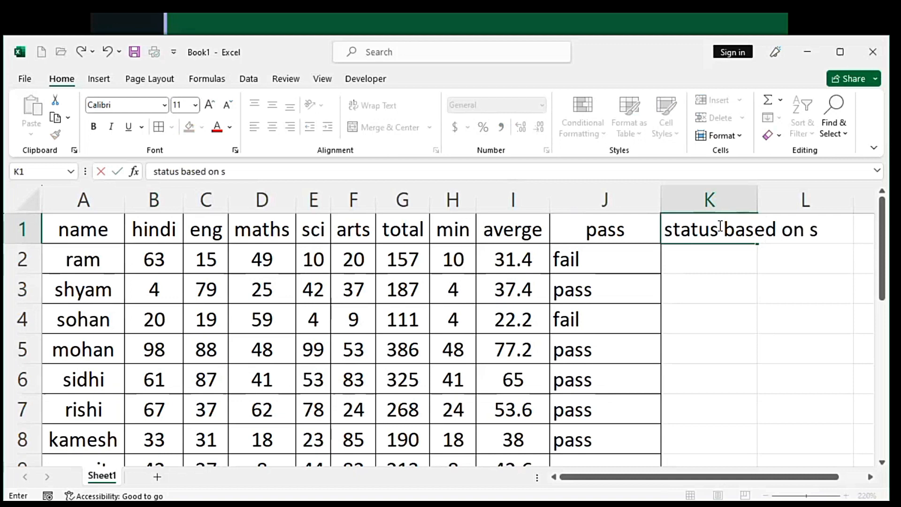
{"action": "type", "text": "ubjec"}
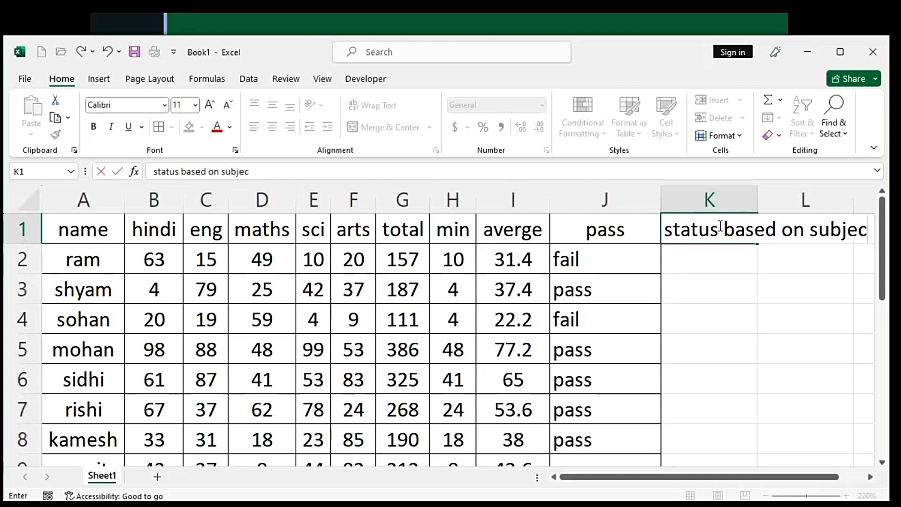
{"action": "type", "text": "t"}
{"action": "key", "text": "Return"}
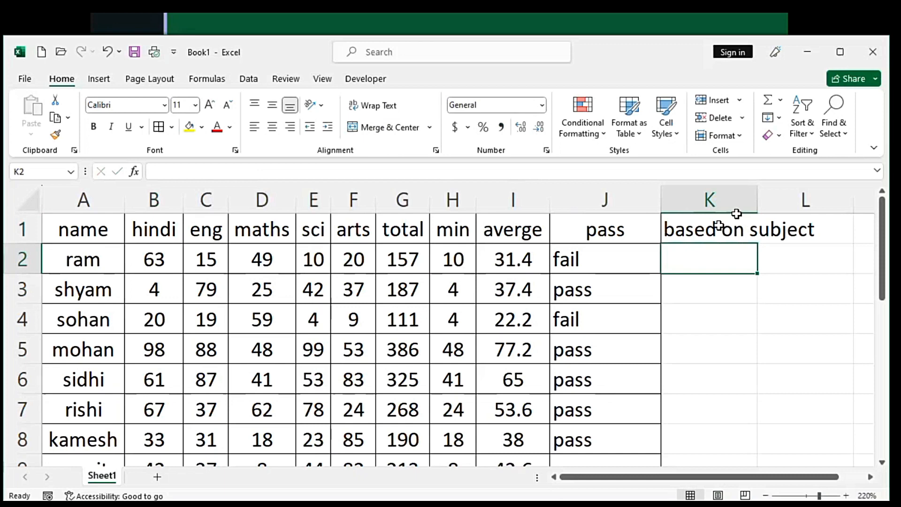
- Auto-fit the widths of columns K and J to their contents
{"action": "left_click_drag", "start_coordinate": [751, 202], "coordinate": [758, 201]}
{"action": "double_click", "coordinate": [758, 201]}
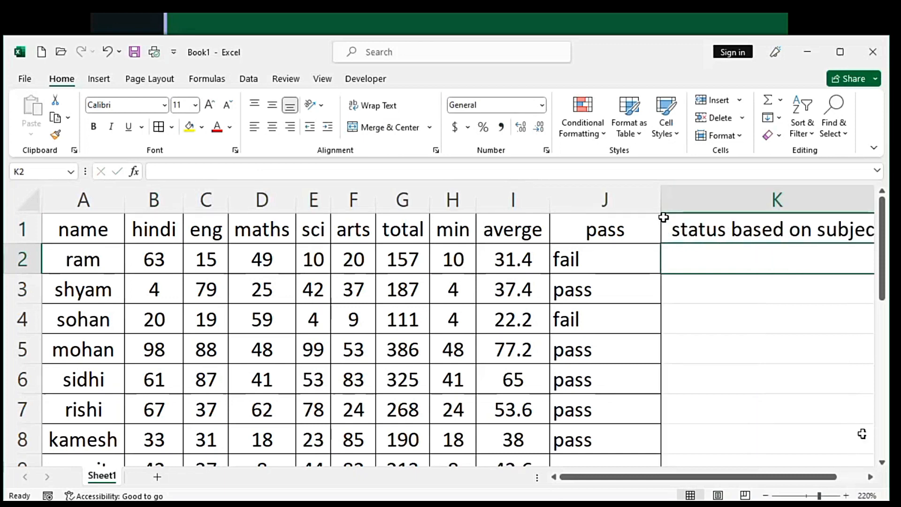
{"action": "double_click", "coordinate": [666, 194]}
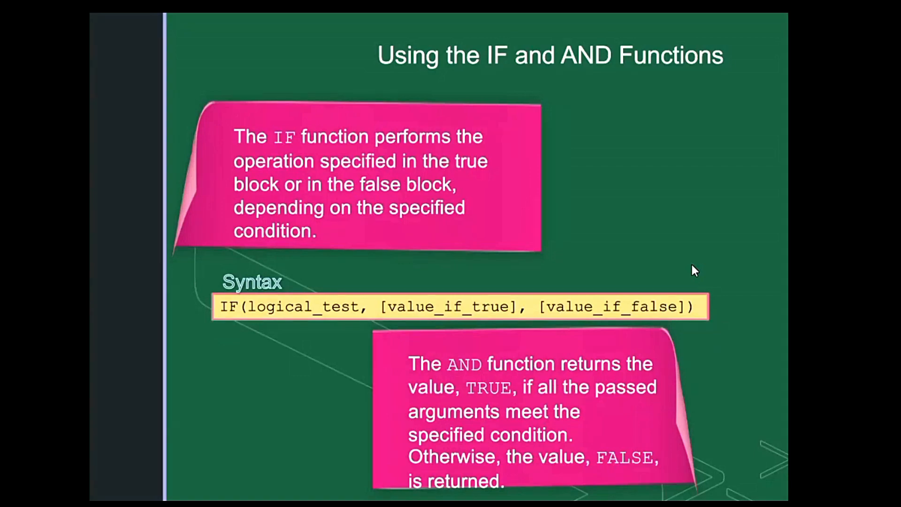
- Switch back to the Excel workbook and enter the comparison =I2>=35 in cell K2
{"action": "key", "text": "alt+Tab"}
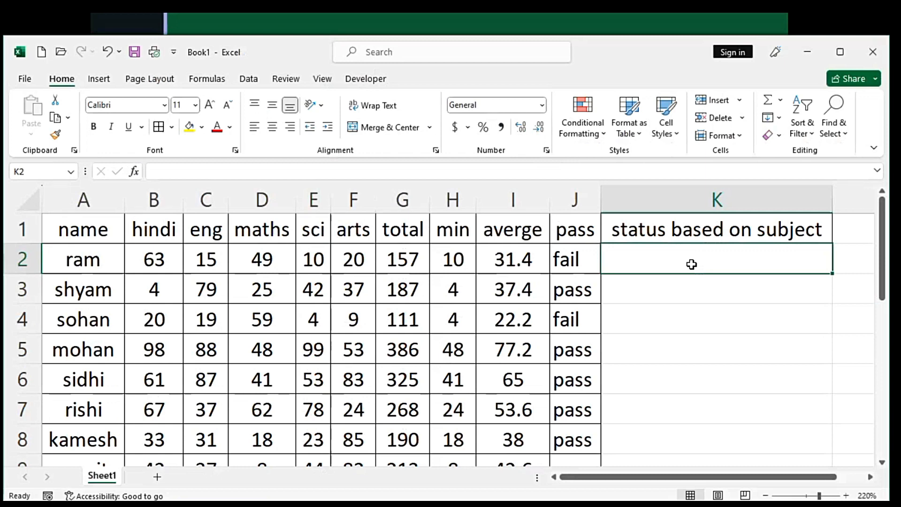
{"action": "type", "text": "="}
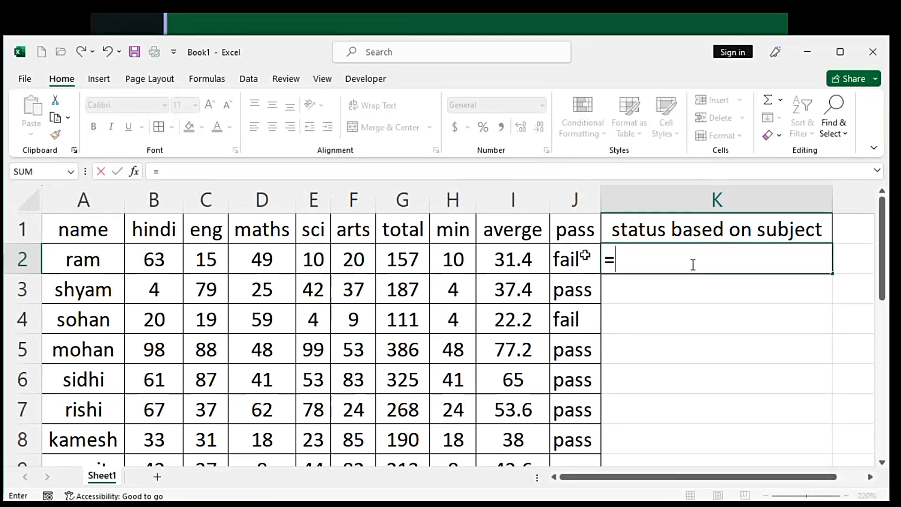
{"action": "left_click", "coordinate": [520, 249]}
{"action": "type", "text": ">="}
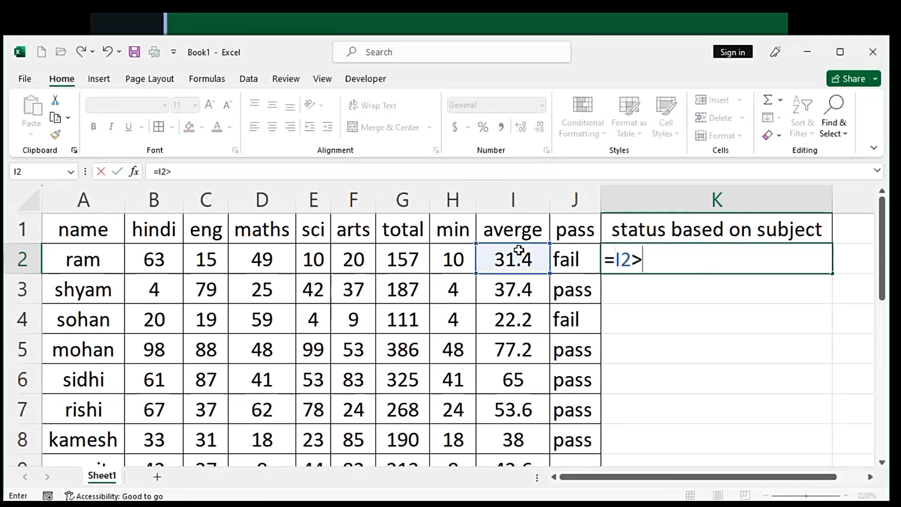
{"action": "type", "text": "35"}
{"action": "key", "text": "Return"}
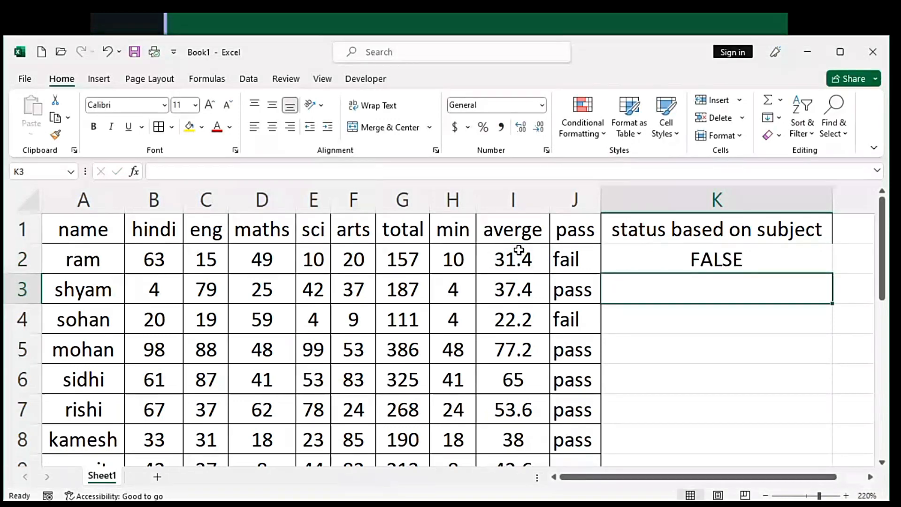
- Try a threshold of 30 in K2's average comparison and clear the cell
{"action": "left_click", "coordinate": [678, 246]}
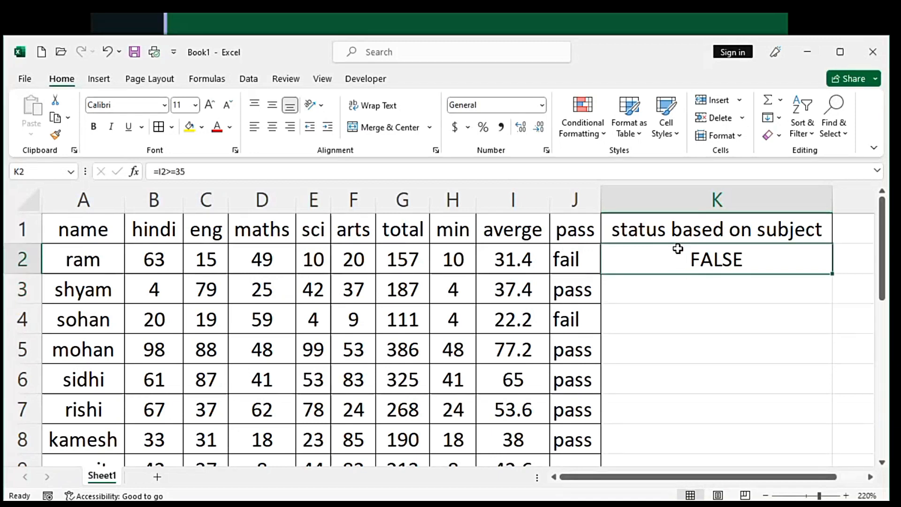
{"action": "left_click", "coordinate": [209, 167]}
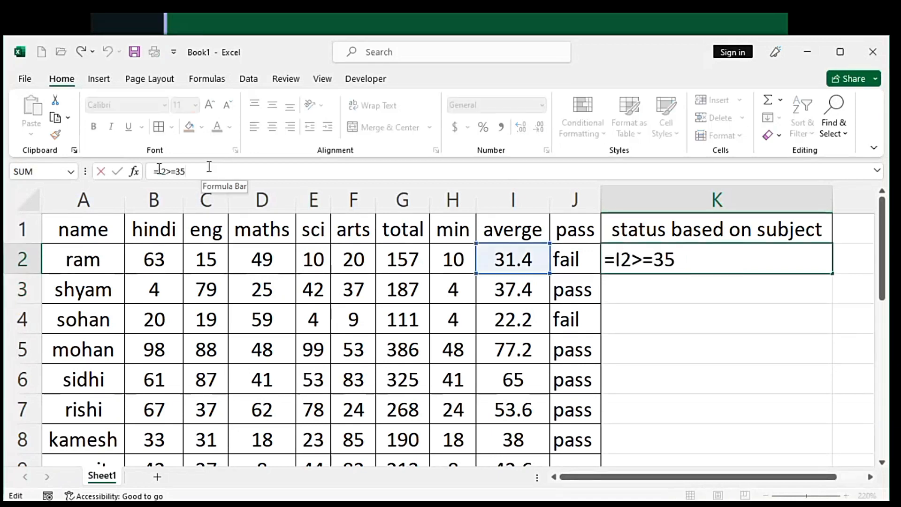
{"action": "key", "text": "BackSpace"}
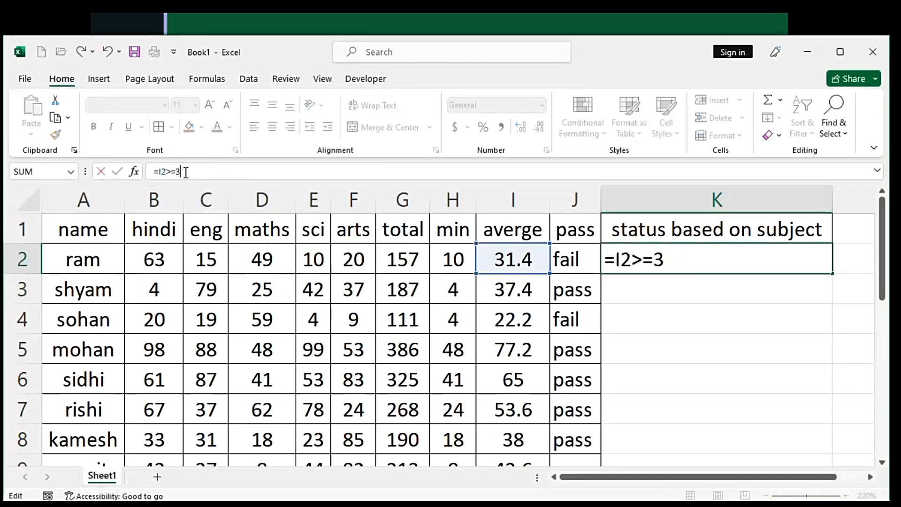
{"action": "type", "text": "0"}
{"action": "key", "text": "Return"}
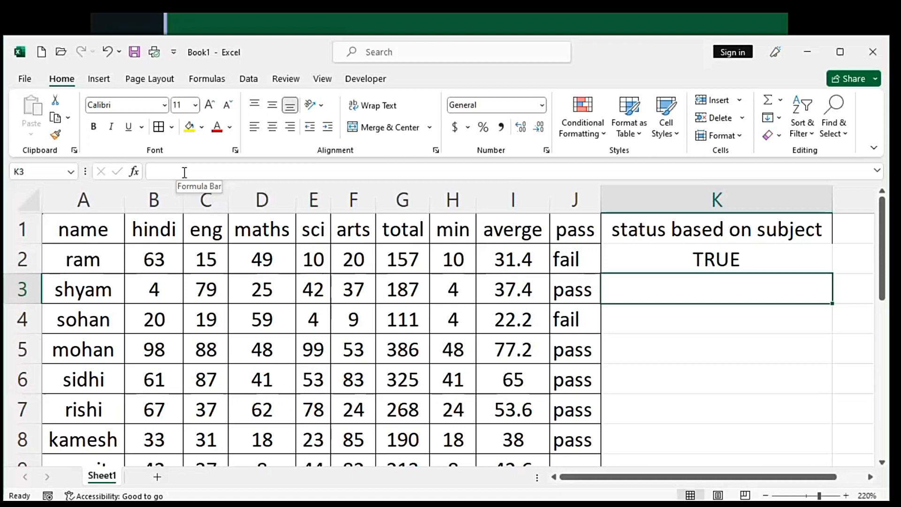
{"action": "key", "text": "Up"}
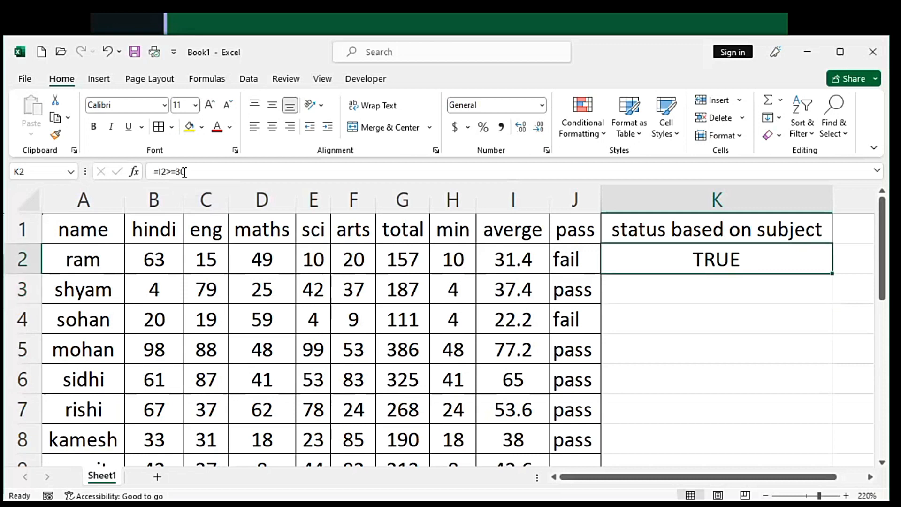
{"action": "key", "text": "Delete"}
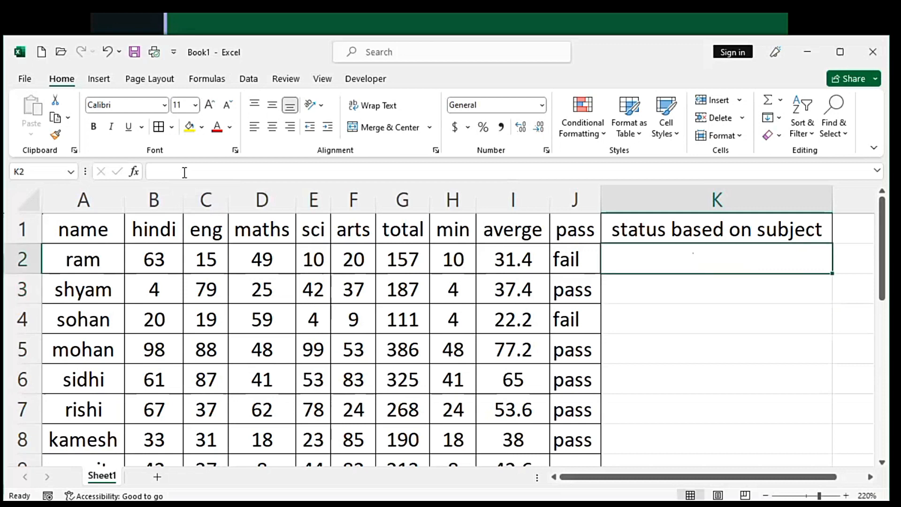
- Start an AND formula in K2 with the conditions B2>=33 and C2>=33 for the hindi and eng marks
{"action": "type", "text": "="}
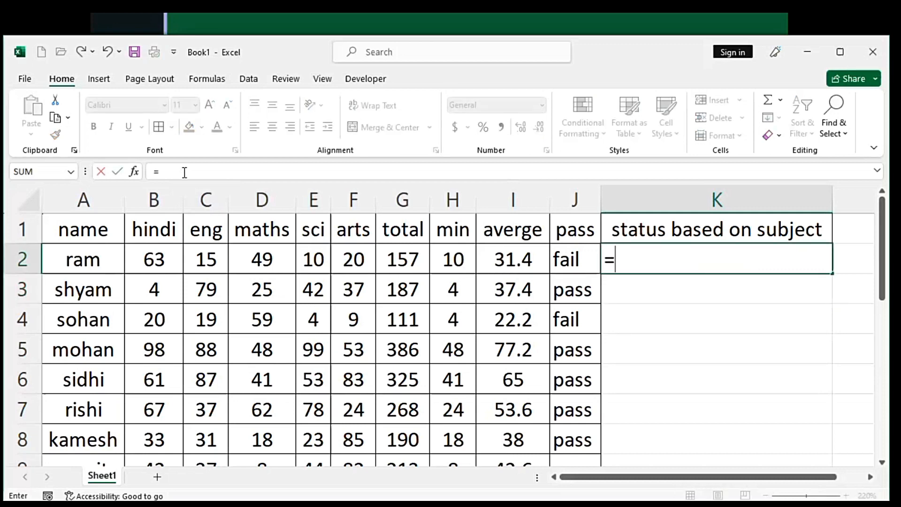
{"action": "type", "text": "a"}
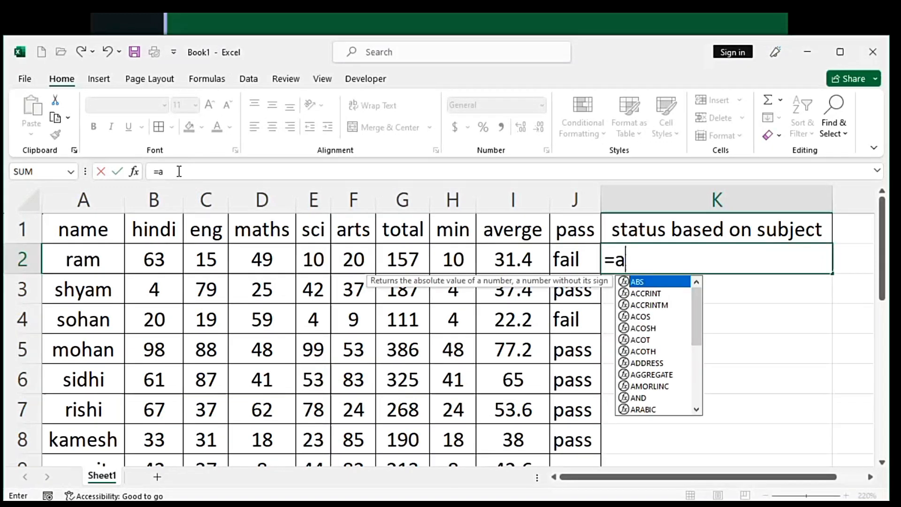
{"action": "type", "text": "nd("}
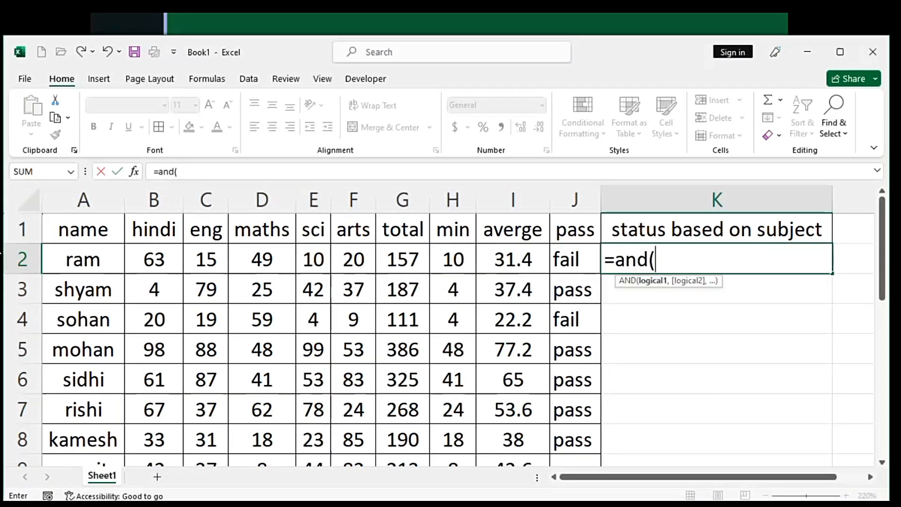
{"action": "left_click", "coordinate": [169, 259]}
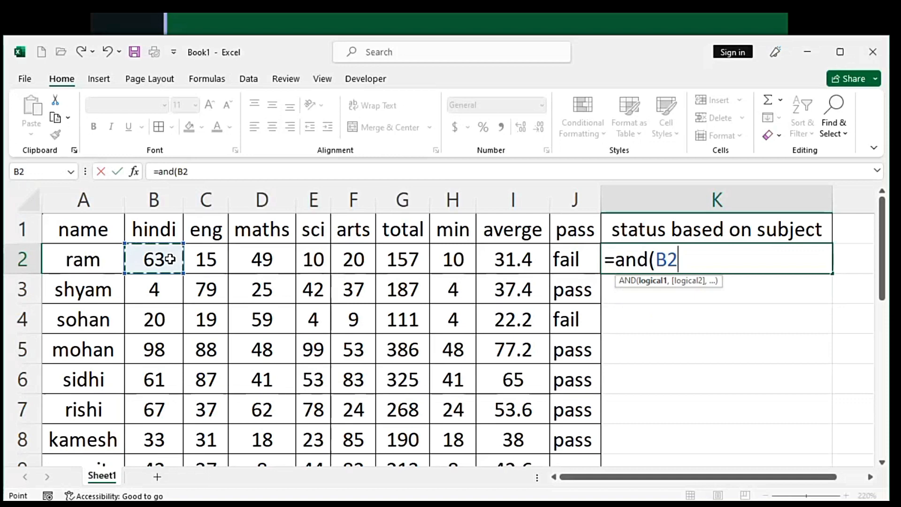
{"action": "type", "text": ">=33"}
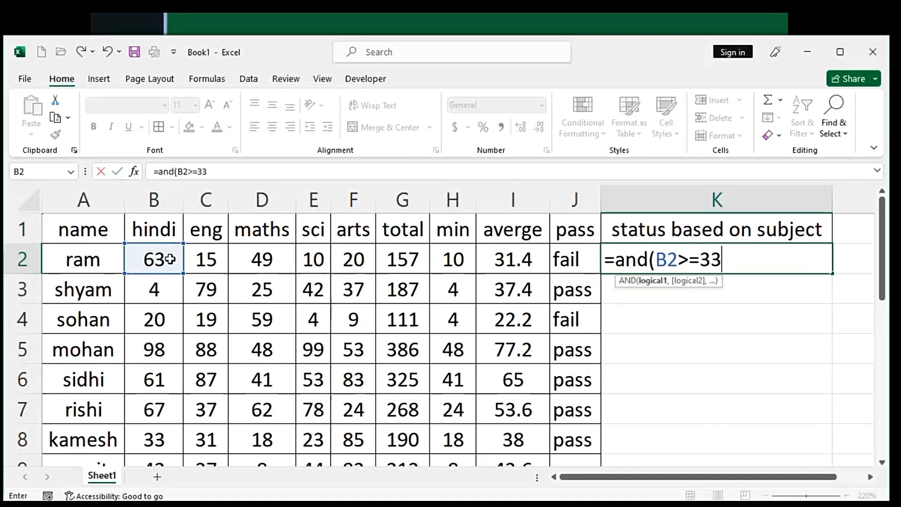
{"action": "type", "text": ","}
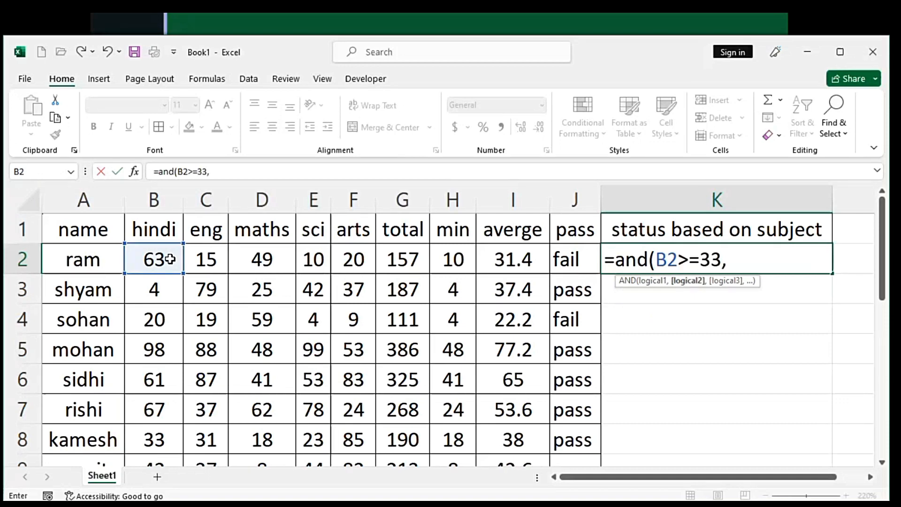
{"action": "left_click", "coordinate": [211, 262]}
{"action": "type", "text": ">=="}
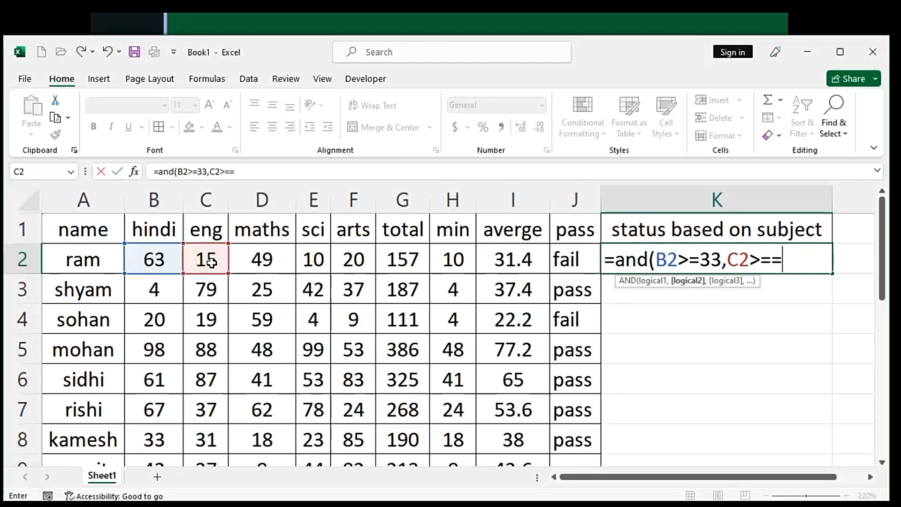
{"action": "key", "text": "BackSpace"}
{"action": "type", "text": "33"}
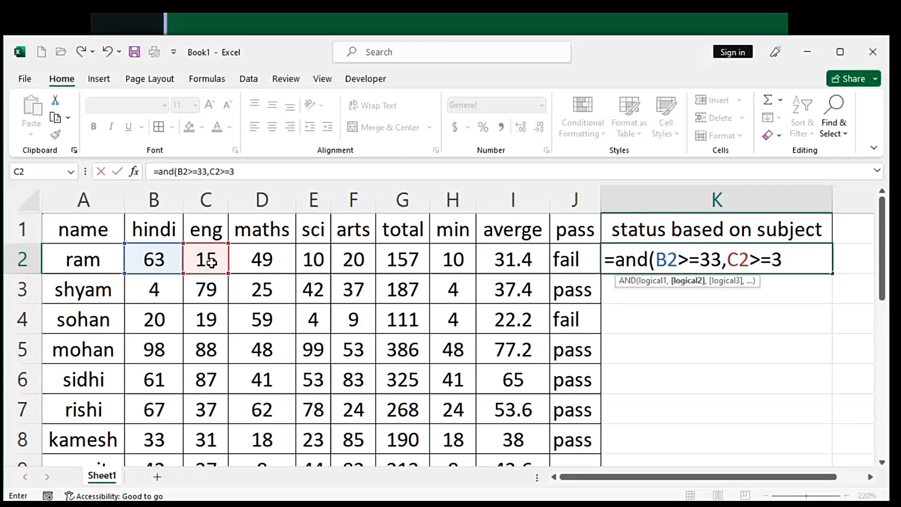
- Add the conditions D2>=33 and E2>=33 for the maths and sci marks to the AND formula
{"action": "type", "text": ","}
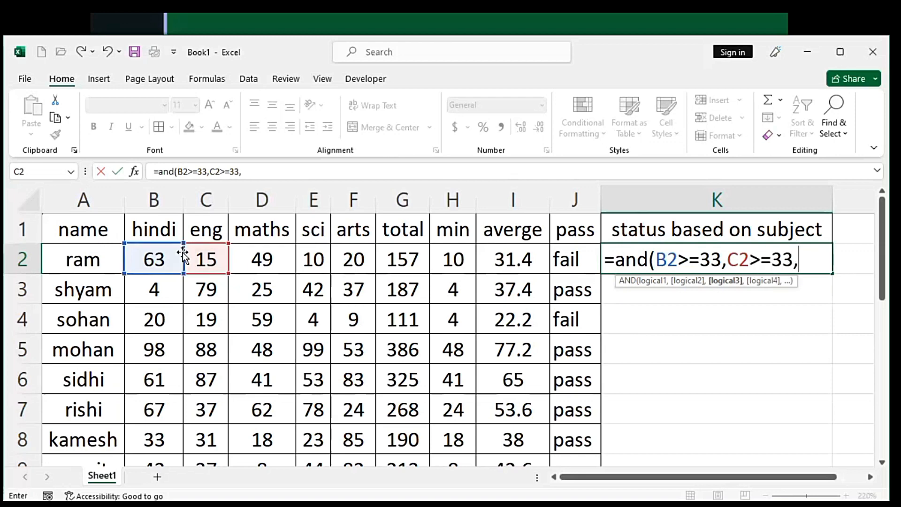
{"action": "left_click", "coordinate": [268, 259]}
{"action": "type", "text": ">="}
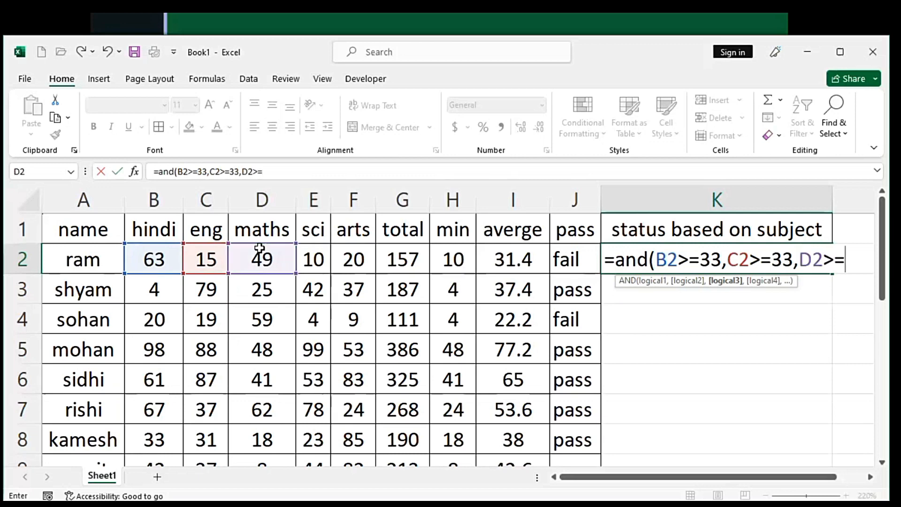
{"action": "type", "text": "33"}
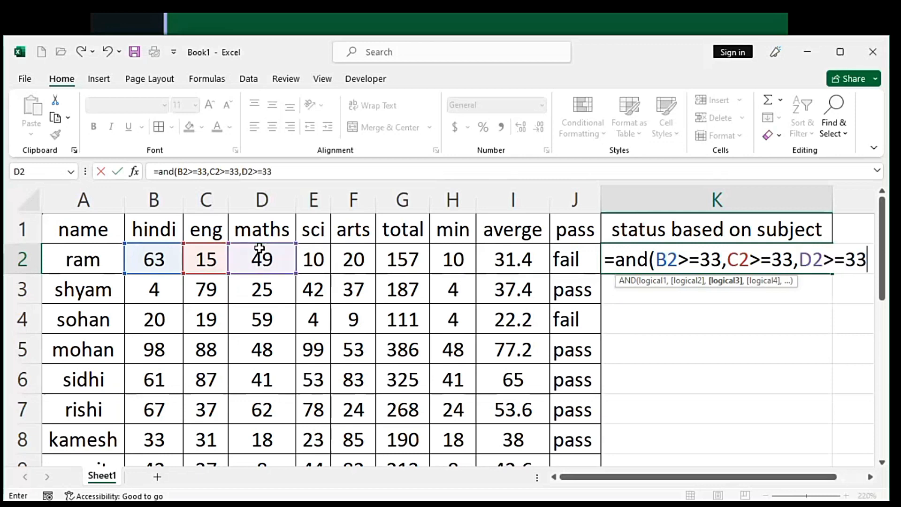
{"action": "type", "text": "m"}
{"action": "key", "text": "BackSpace"}
{"action": "type", "text": ","}
{"action": "left_click", "coordinate": [307, 258]}
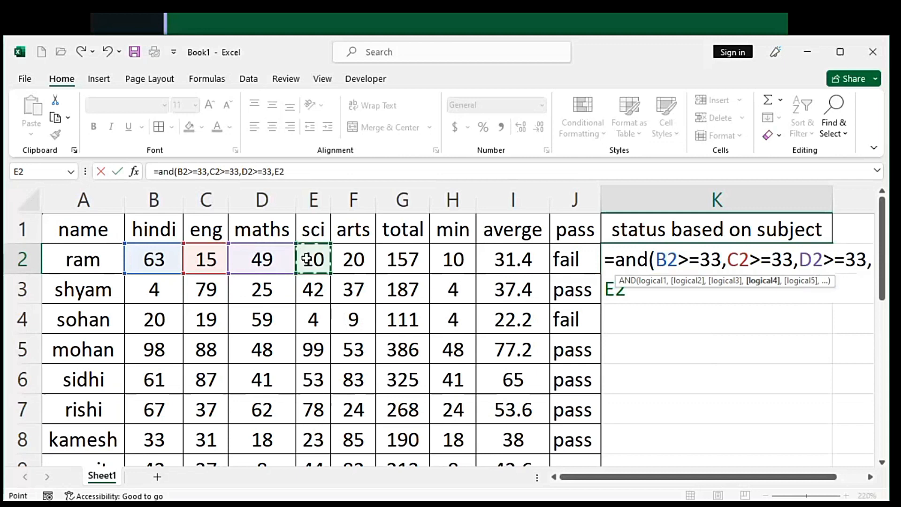
{"action": "type", "text": ">"}
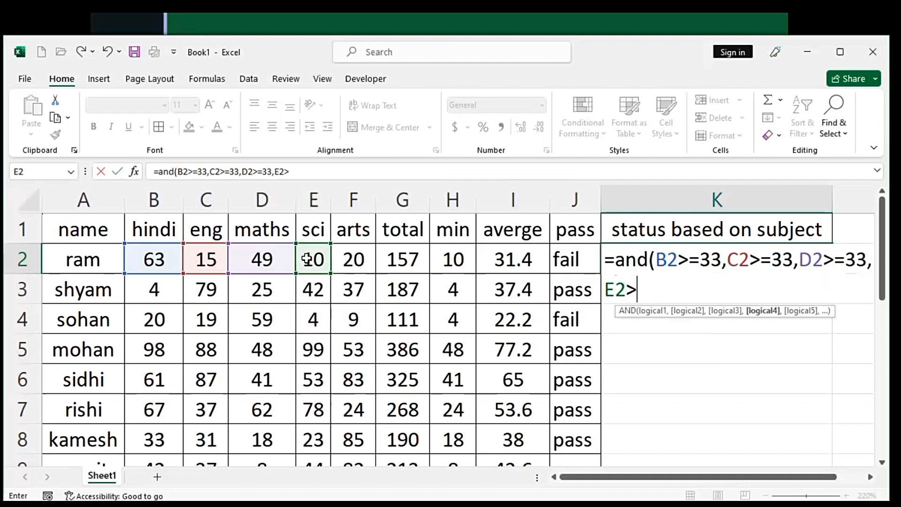
{"action": "type", "text": "=33"}
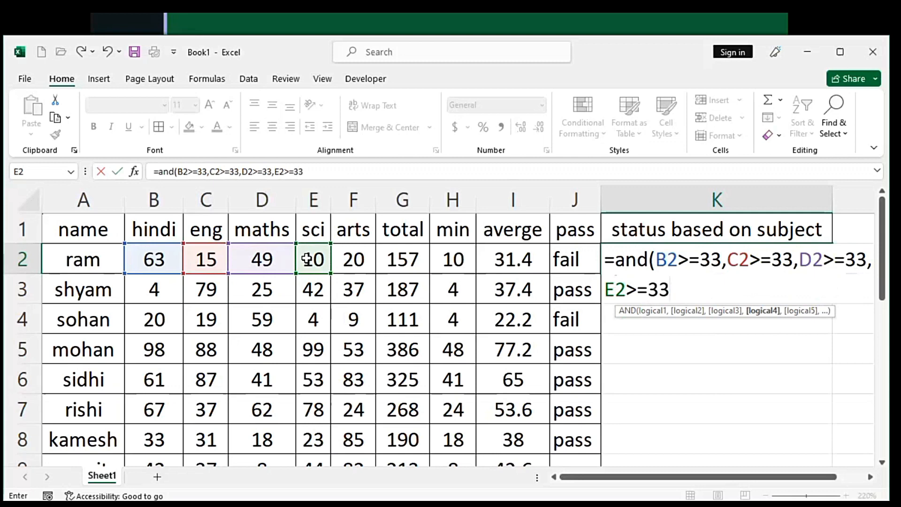
- Add the arts condition F2>=33 to K2's AND formula and complete the entry
{"action": "type", "text": ","}
{"action": "left_click", "coordinate": [356, 258]}
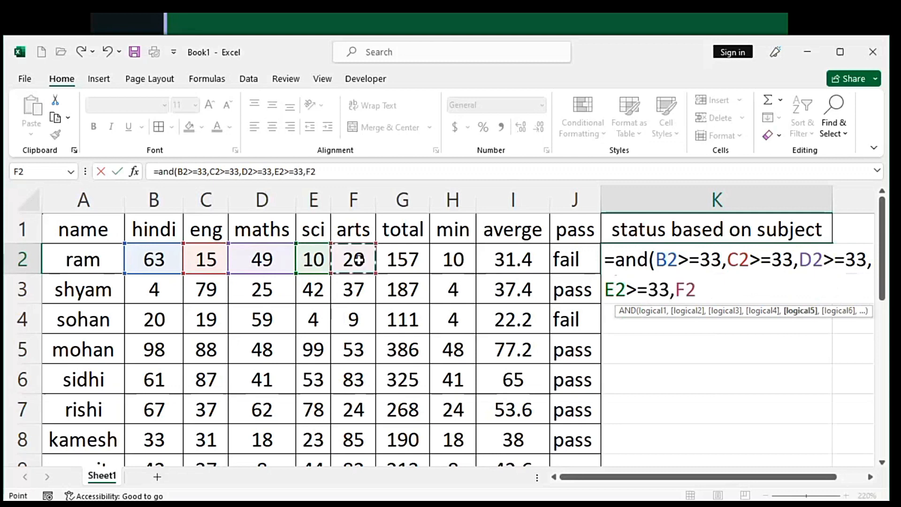
{"action": "type", "text": ">=="}
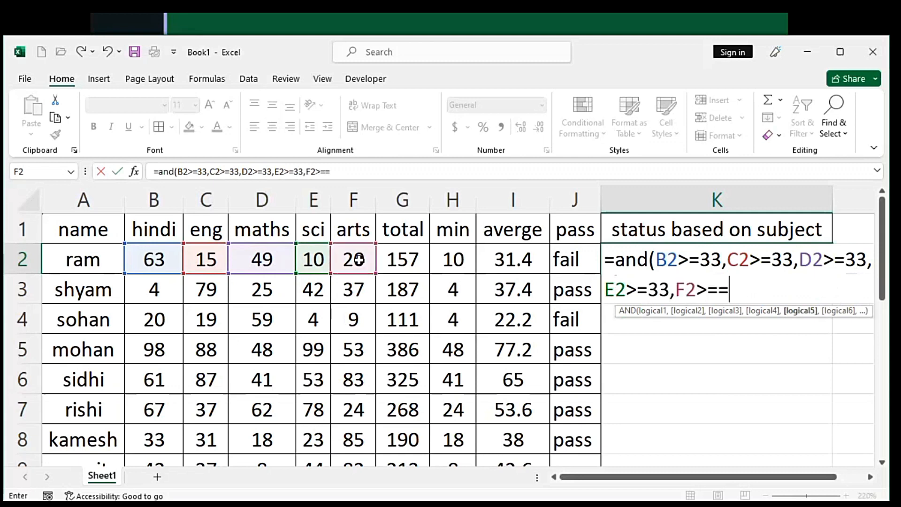
{"action": "key", "text": "BackSpace"}
{"action": "type", "text": "33"}
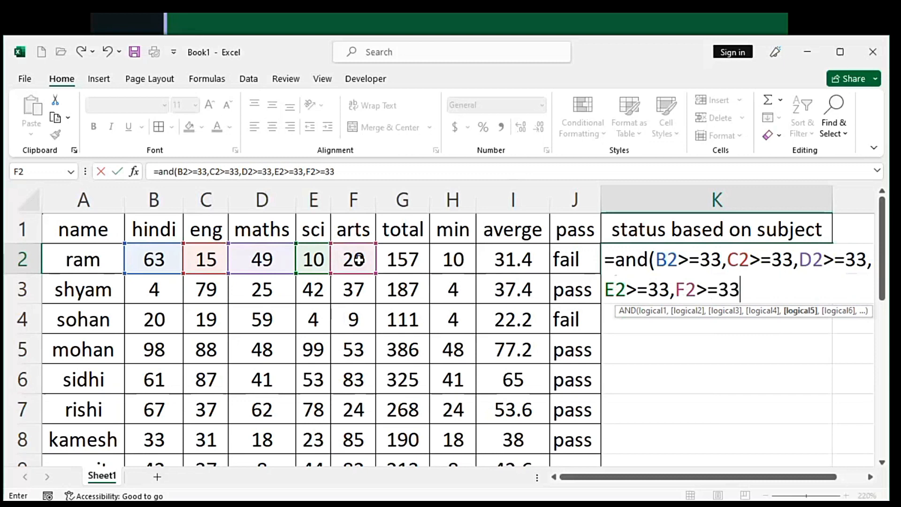
{"action": "type", "text": ")"}
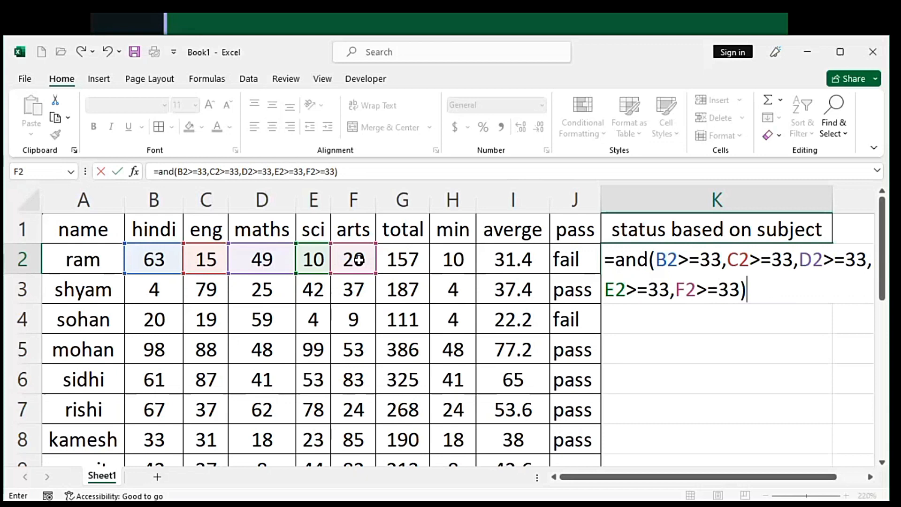
{"action": "key", "text": "Return"}
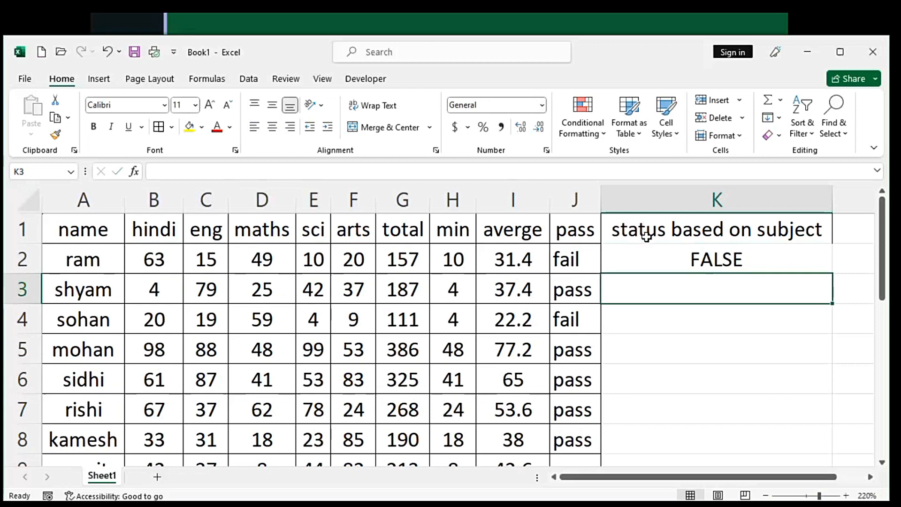
- Fill K2's AND formula down the status column to row 17
{"action": "left_click", "coordinate": [676, 247]}
{"action": "double_click", "coordinate": [819, 270]}
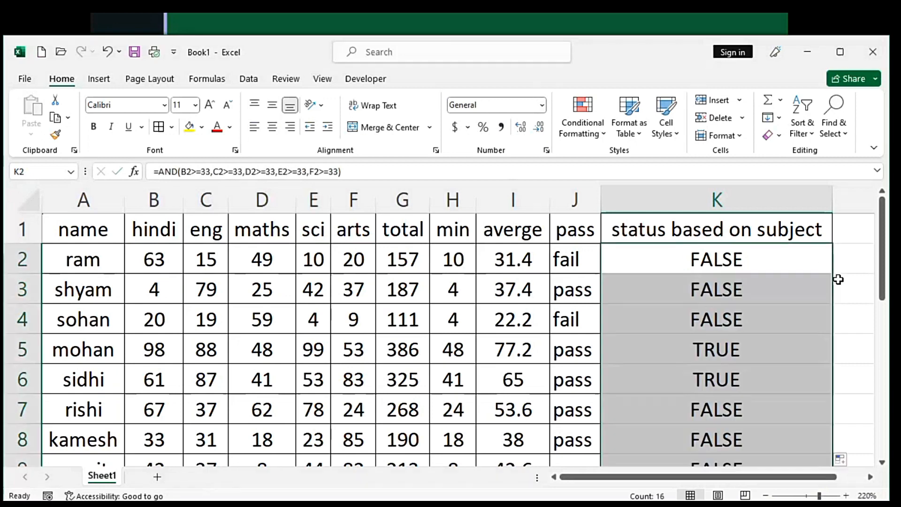
{"action": "scroll", "coordinate": [784, 311], "scroll_direction": "down", "scroll_amount": 3}
{"action": "scroll", "coordinate": [784, 311], "scroll_direction": "up", "scroll_amount": 3}
- Highlight the TRUE rows for mohan and sidhi, A5:K5 and A6:K6, in yellow
{"action": "left_click_drag", "start_coordinate": [754, 347], "coordinate": [85, 343]}
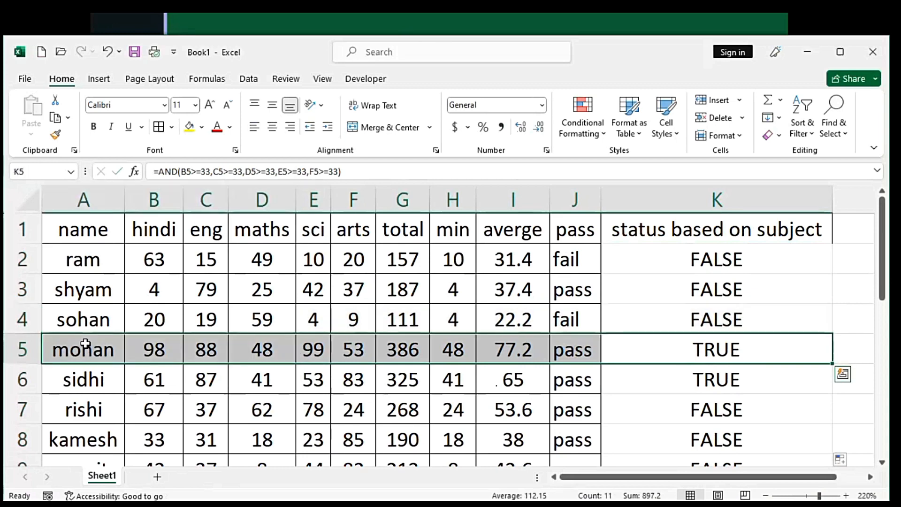
{"action": "left_click", "coordinate": [190, 127]}
{"action": "scroll", "coordinate": [593, 332], "scroll_direction": "down", "scroll_amount": 2}
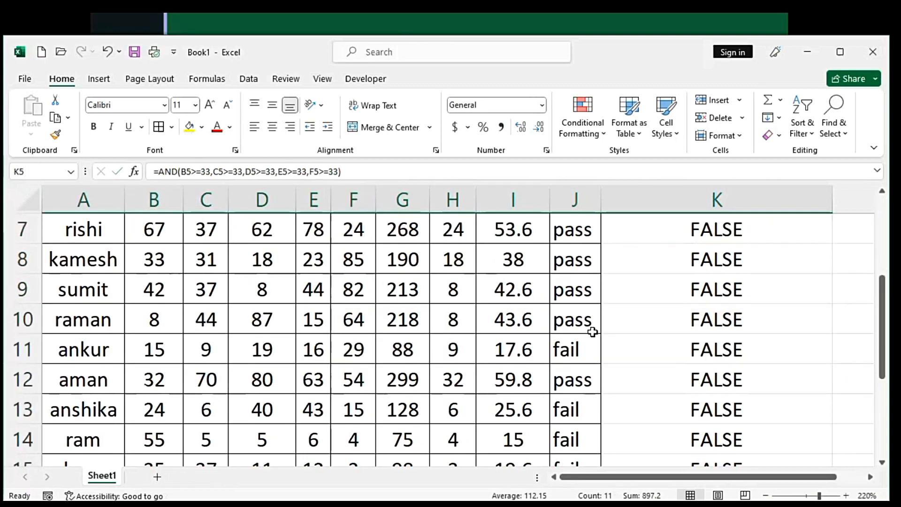
{"action": "scroll", "coordinate": [706, 338], "scroll_direction": "down", "scroll_amount": 2}
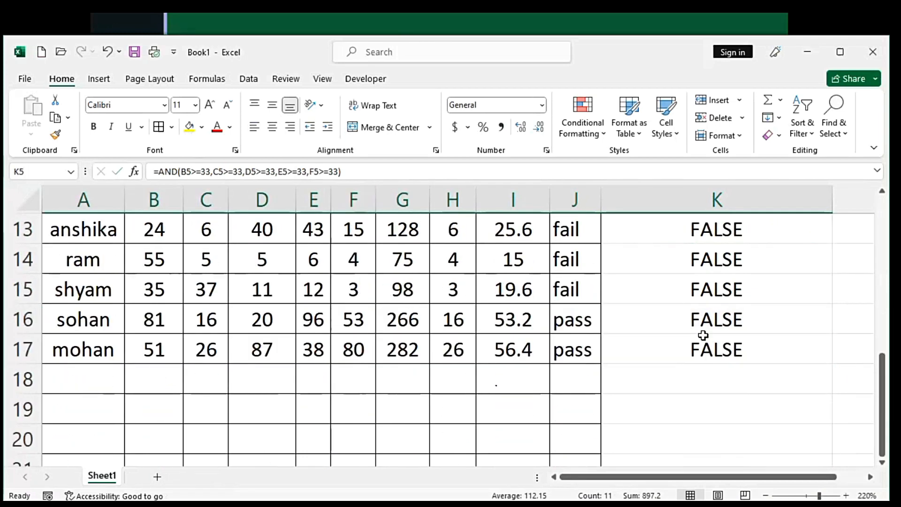
{"action": "scroll", "coordinate": [707, 338], "scroll_direction": "up", "scroll_amount": 4}
{"action": "left_click_drag", "start_coordinate": [718, 375], "coordinate": [62, 386]}
{"action": "left_click", "coordinate": [190, 126]}
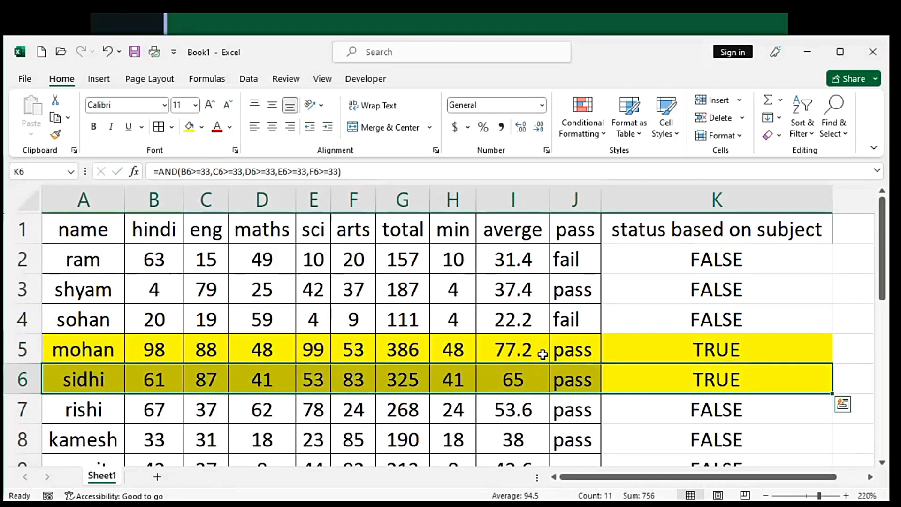
{"action": "left_click", "coordinate": [783, 290]}
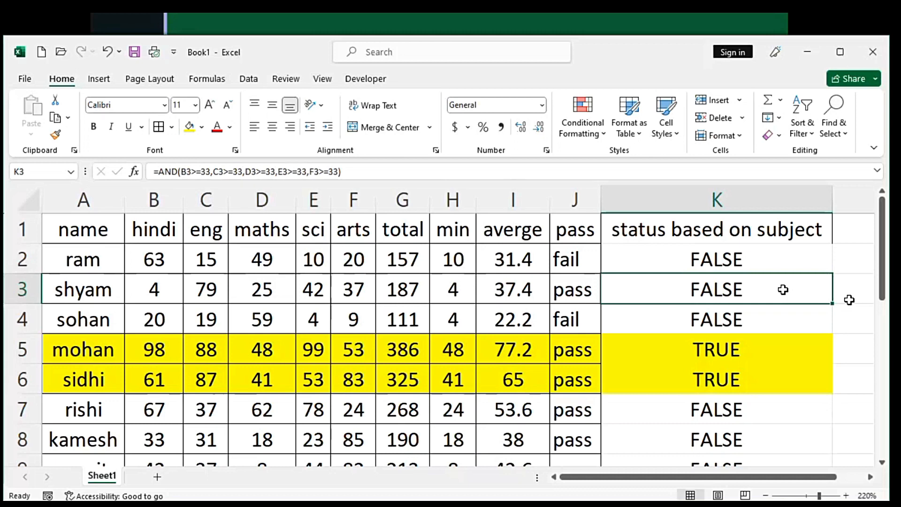
- Wrap K2's AND formula in an IF function so it serves as the logical test
{"action": "left_click", "coordinate": [703, 258]}
{"action": "left_click", "coordinate": [158, 171]}
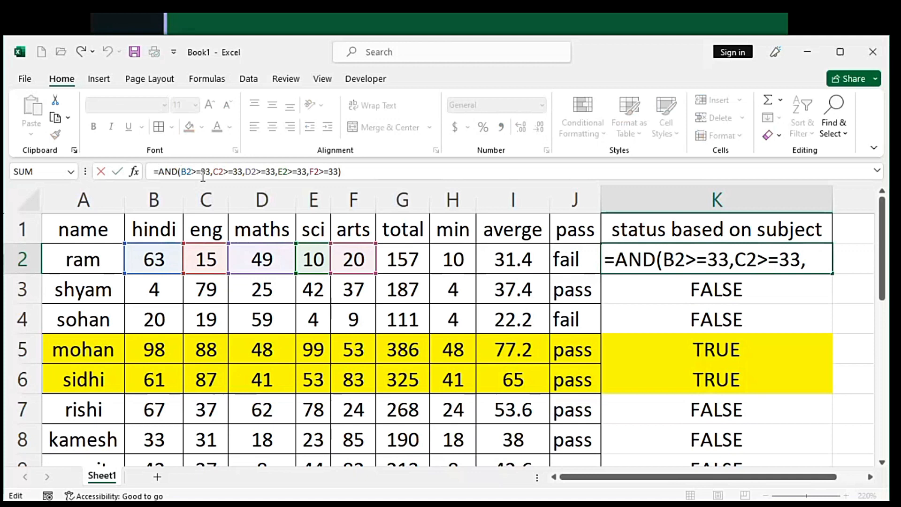
{"action": "type", "text": "("}
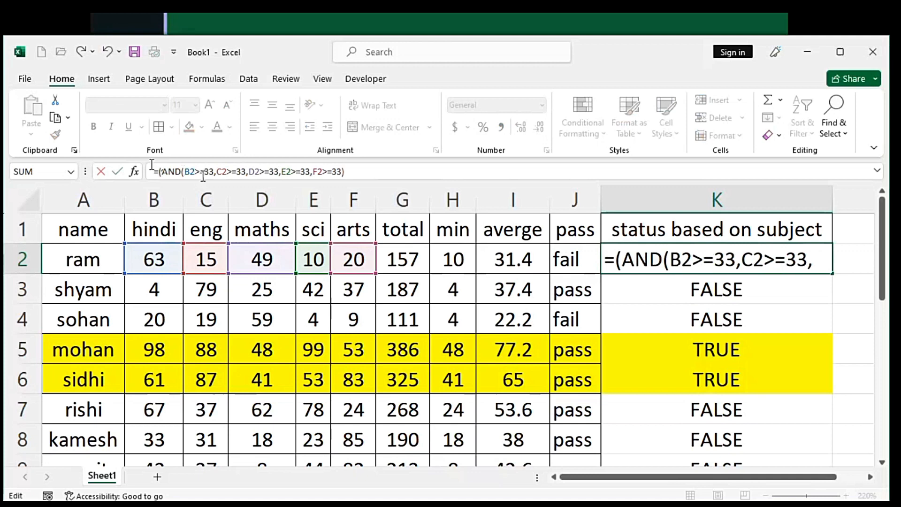
{"action": "type", "text": "if"}
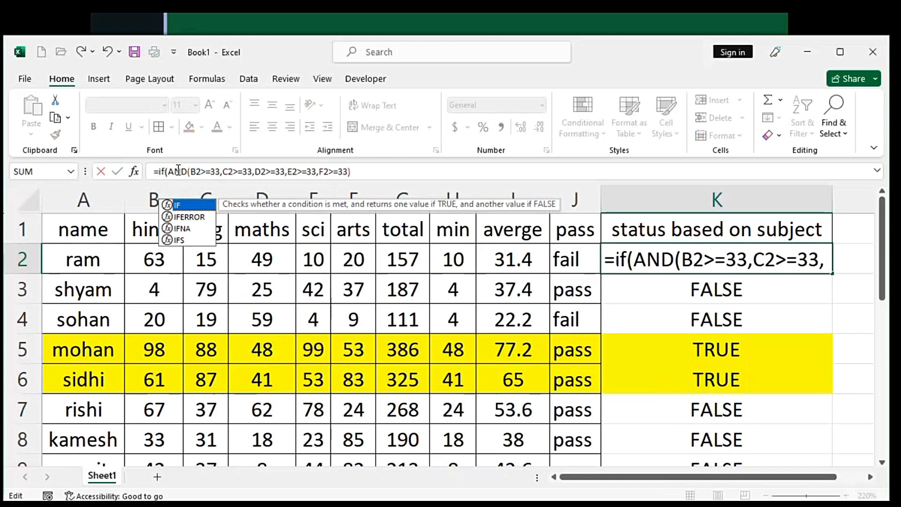
{"action": "left_click", "coordinate": [356, 173]}
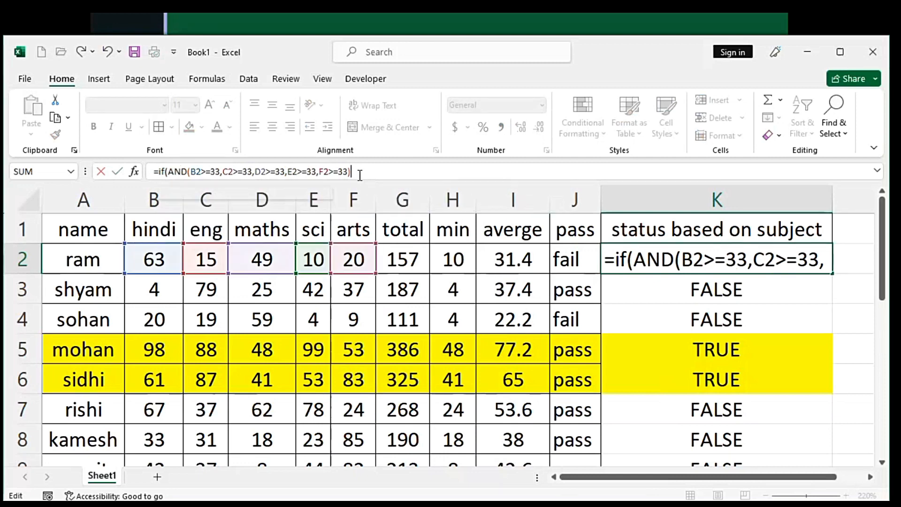
{"action": "type", "text": ","}
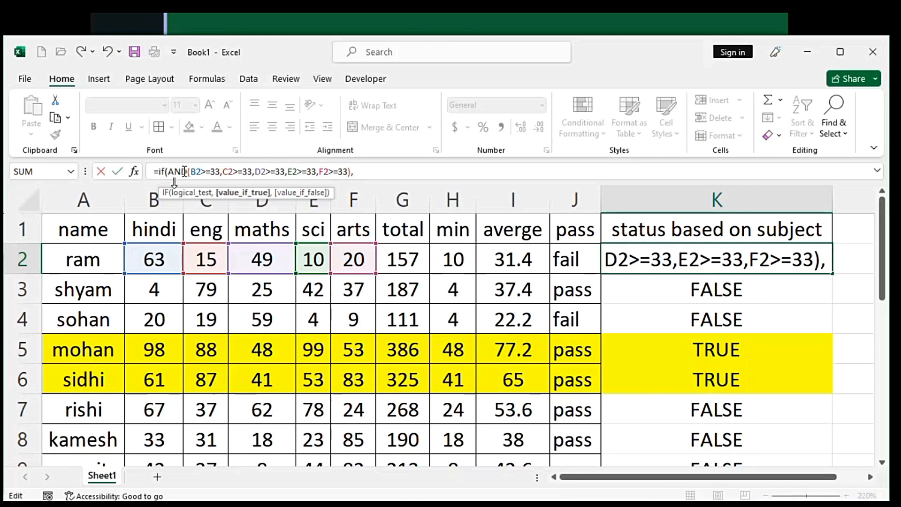
- Complete K2's IF formula with "pass" as the true result and "fail" as the false result
{"action": "left_click_drag", "start_coordinate": [169, 172], "coordinate": [354, 173]}
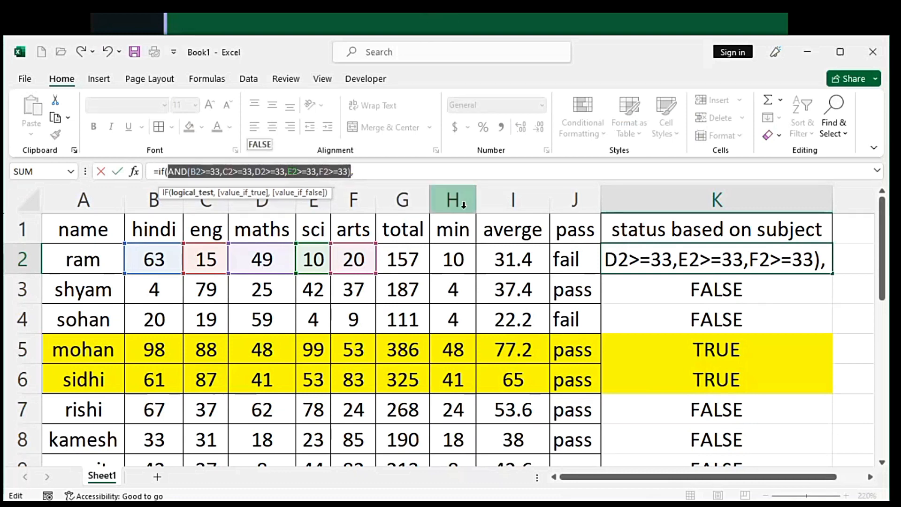
{"action": "left_click", "coordinate": [364, 175]}
{"action": "type", "text": "\"p"}
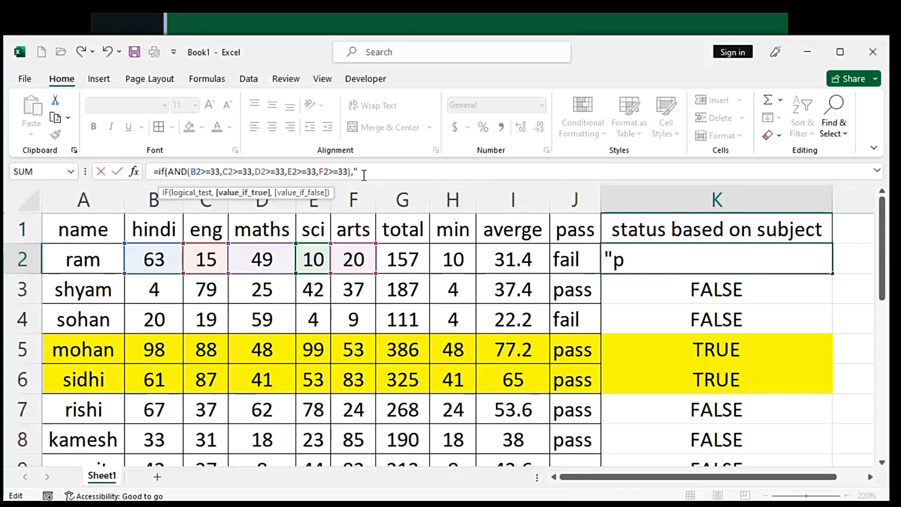
{"action": "type", "text": "ass\",\"fail"}
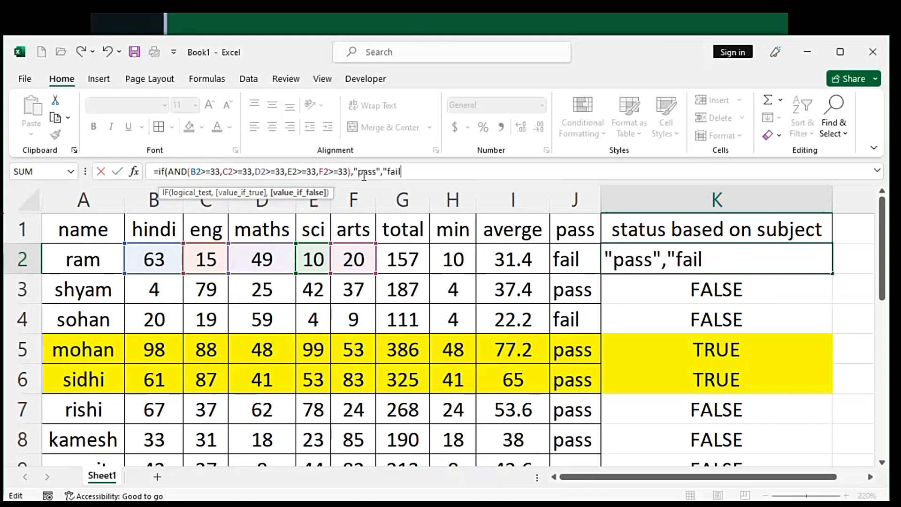
{"action": "type", "text": "\")"}
{"action": "key", "text": "Return"}
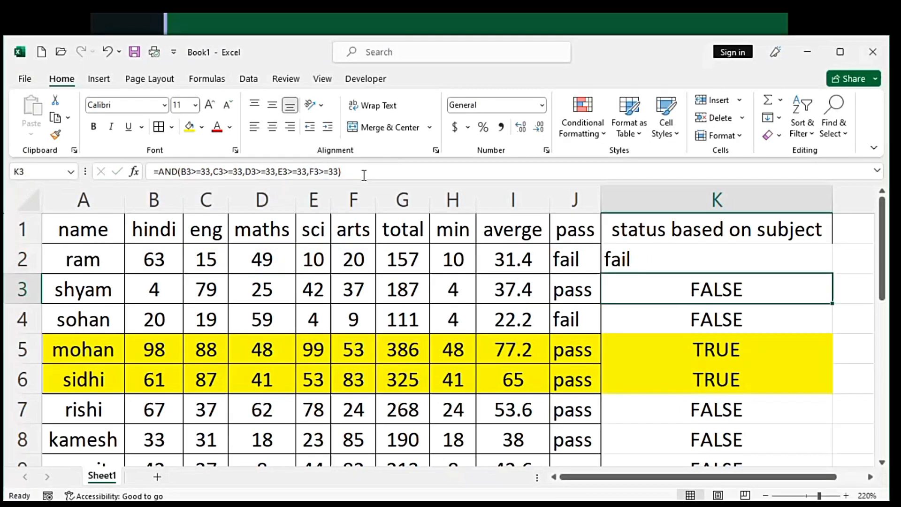
- Fill K2's combined IF and AND formula down the status column to row 17
{"action": "left_click", "coordinate": [756, 259]}
{"action": "double_click", "coordinate": [832, 272]}
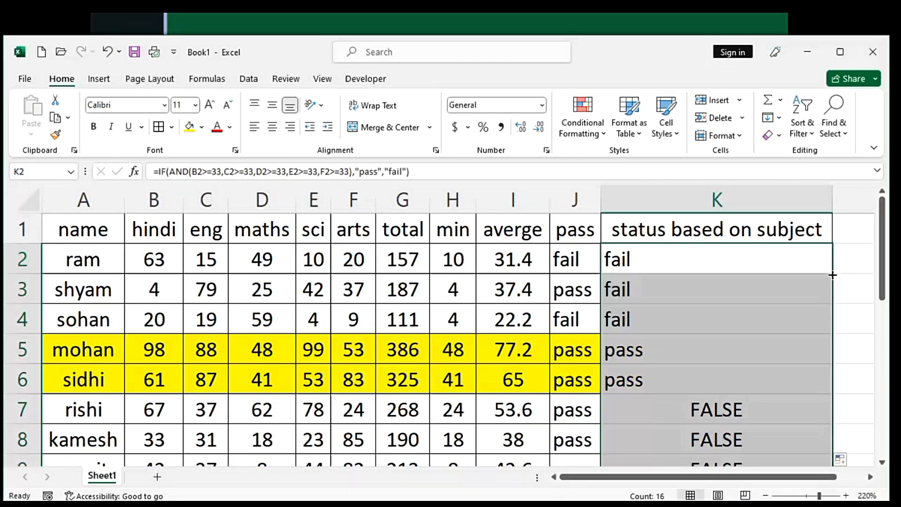
{"action": "scroll", "coordinate": [773, 395], "scroll_direction": "down", "scroll_amount": 3}
{"action": "scroll", "coordinate": [774, 395], "scroll_direction": "up", "scroll_amount": 3}
{"action": "left_click", "coordinate": [775, 350]}
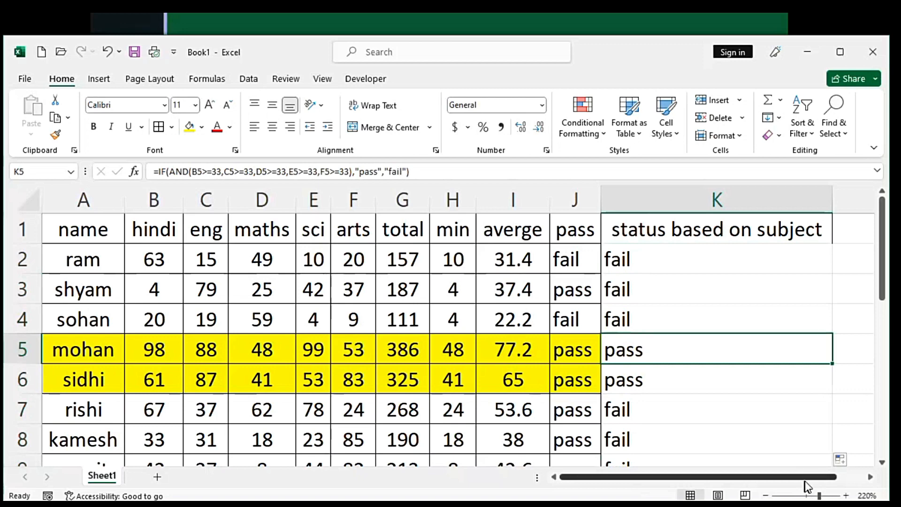
- Empty the status cells K3 and K4, keeping the formula in K2
{"action": "left_click_drag", "start_coordinate": [624, 244], "coordinate": [654, 409]}
{"action": "left_click_drag", "start_coordinate": [640, 291], "coordinate": [662, 409]}
{"action": "key", "text": "BackSpace"}
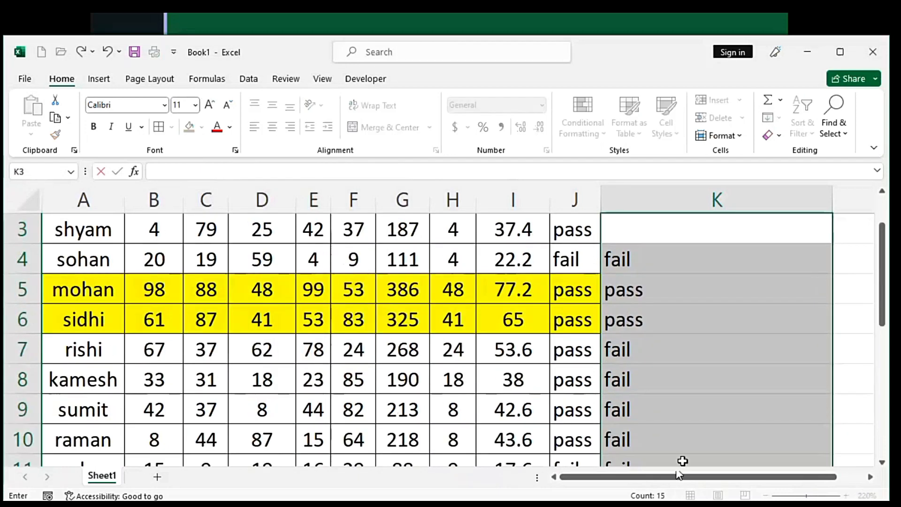
{"action": "scroll", "coordinate": [648, 327], "scroll_direction": "up", "scroll_amount": 1}
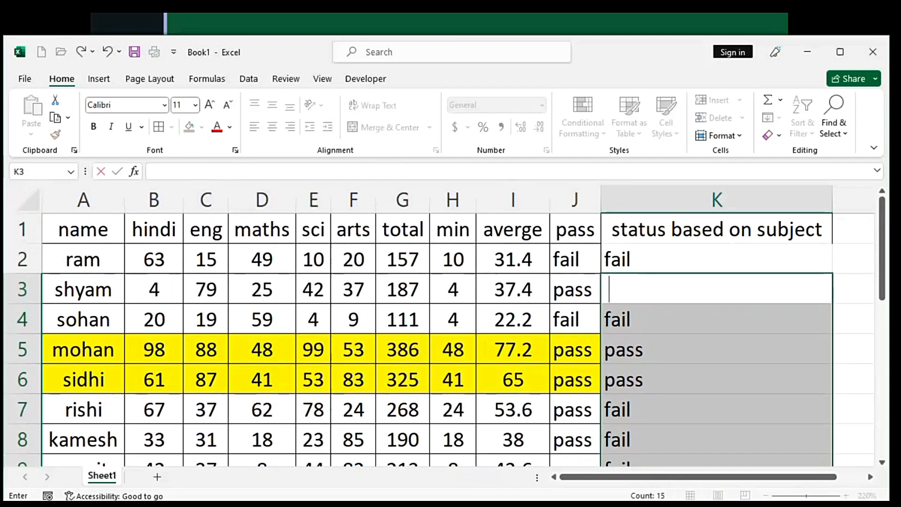
{"action": "left_click", "coordinate": [727, 398]}
{"action": "left_click_drag", "start_coordinate": [649, 325], "coordinate": [653, 452]}
{"action": "key", "text": "BackSpace"}
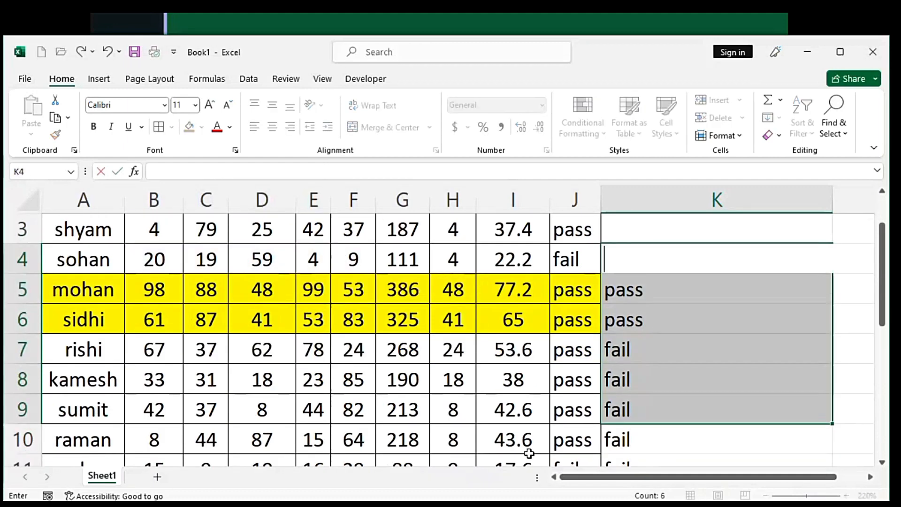
{"action": "left_click", "coordinate": [636, 338]}
- Clear the remaining status cells in column K from K5 downward
{"action": "left_click", "coordinate": [655, 300]}
{"action": "left_click_drag", "start_coordinate": [655, 299], "coordinate": [657, 411]}
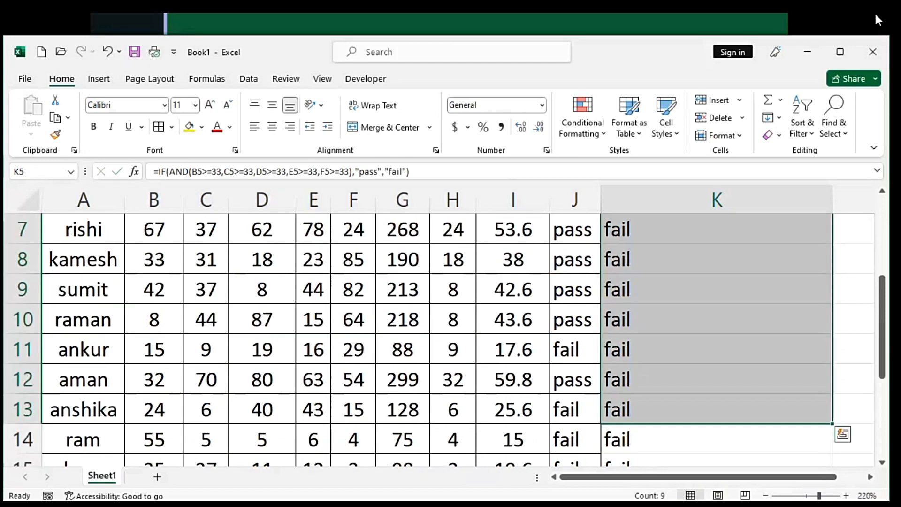
{"action": "left_click", "coordinate": [773, 135]}
{"action": "left_click", "coordinate": [801, 155]}
{"action": "scroll", "coordinate": [759, 322], "scroll_direction": "up", "scroll_amount": 2}
{"action": "left_click", "coordinate": [759, 322]}
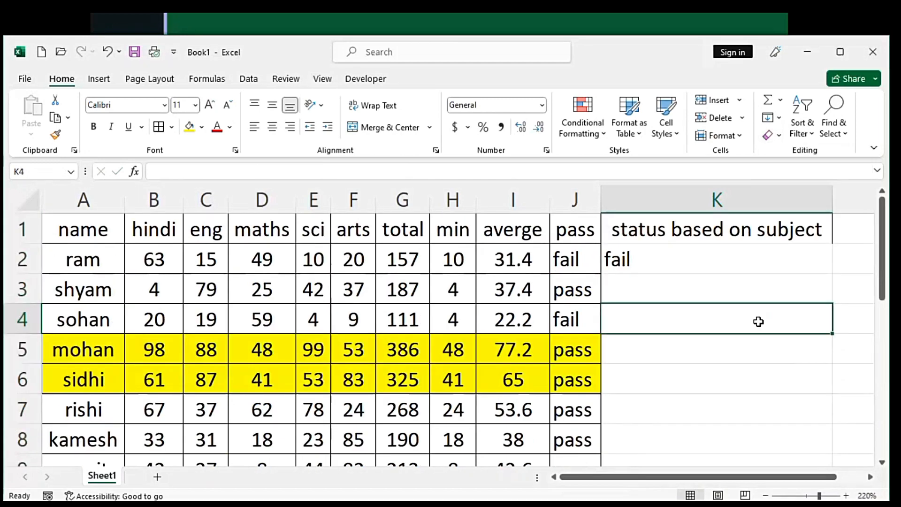
- Start an IF formula in K3 with a nested AND whose first condition is B3>=33
{"action": "left_click", "coordinate": [682, 290]}
{"action": "type", "text": "="}
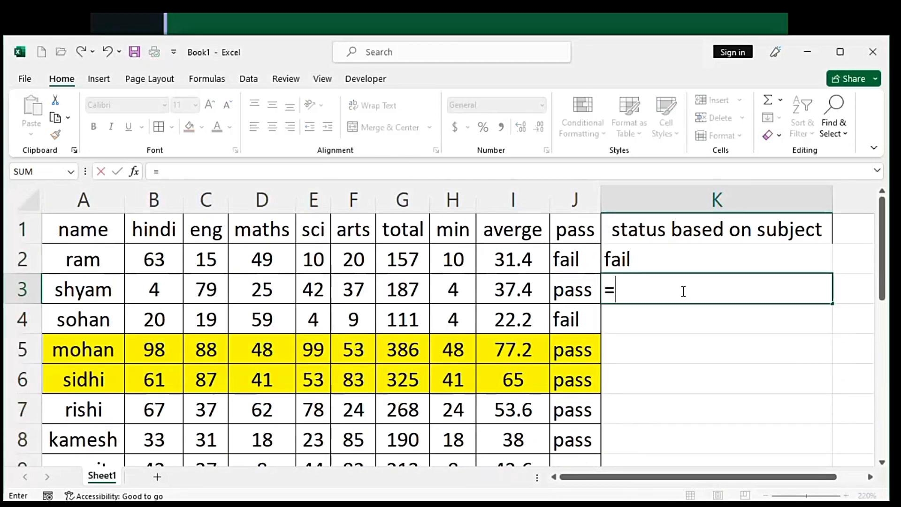
{"action": "type", "text": "if("}
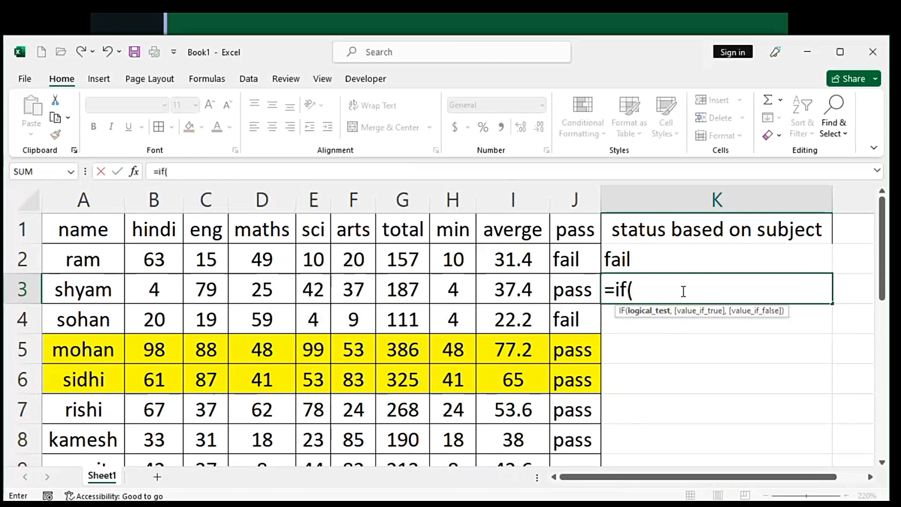
{"action": "type", "text": "and"}
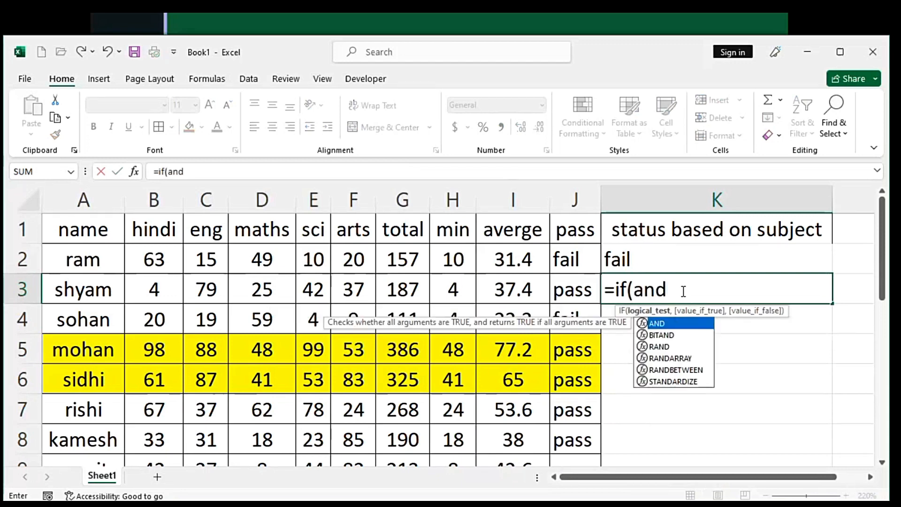
{"action": "type", "text": "("}
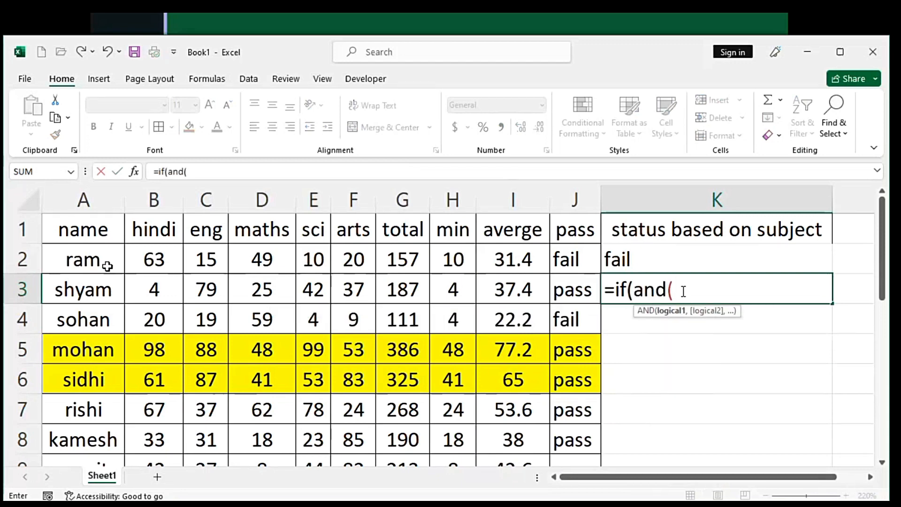
{"action": "left_click", "coordinate": [148, 291]}
{"action": "type", "text": ">="}
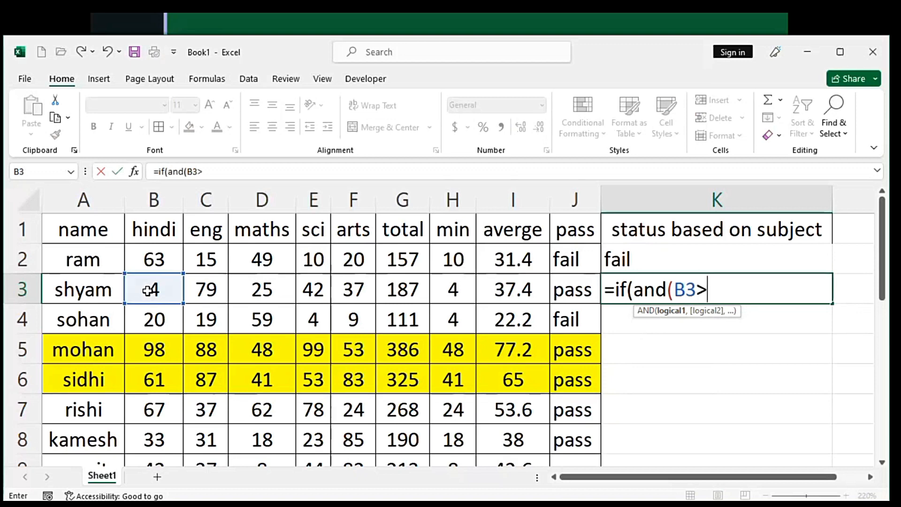
{"action": "type", "text": "3"}
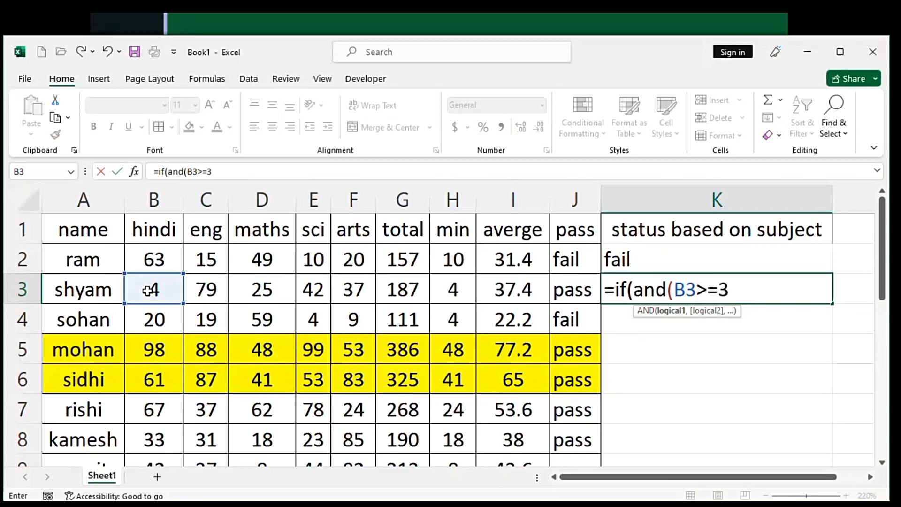
{"action": "type", "text": "3,"}
- Add the conditions C3>=33 and D3>=33 to the AND test in K3's formula
{"action": "left_click", "coordinate": [197, 292]}
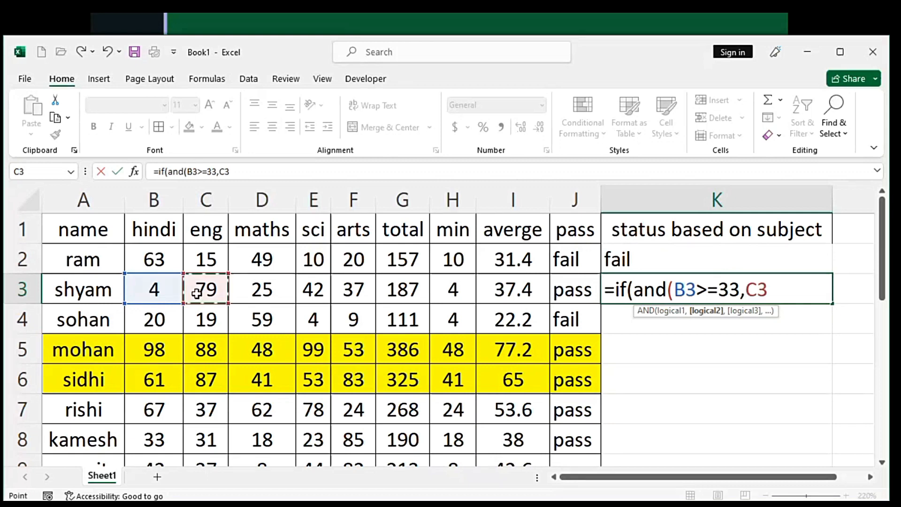
{"action": "type", "text": ">=33"}
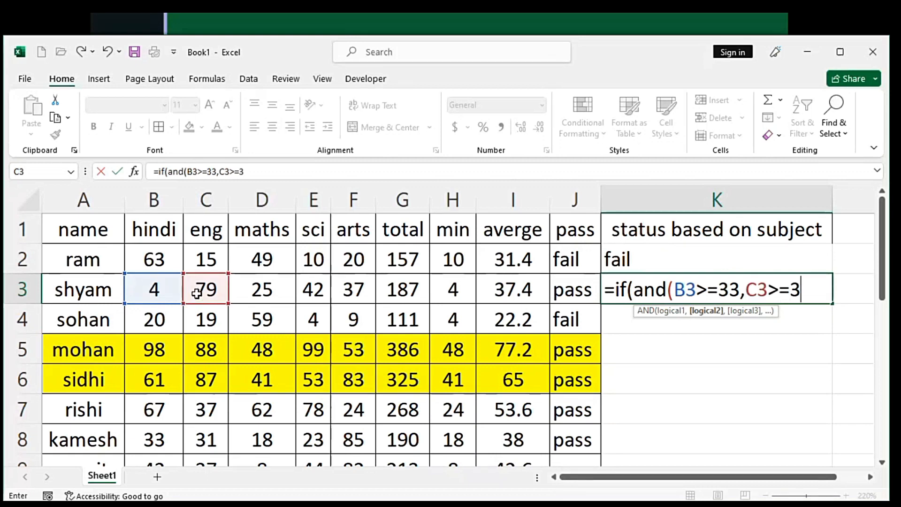
{"action": "type", "text": ","}
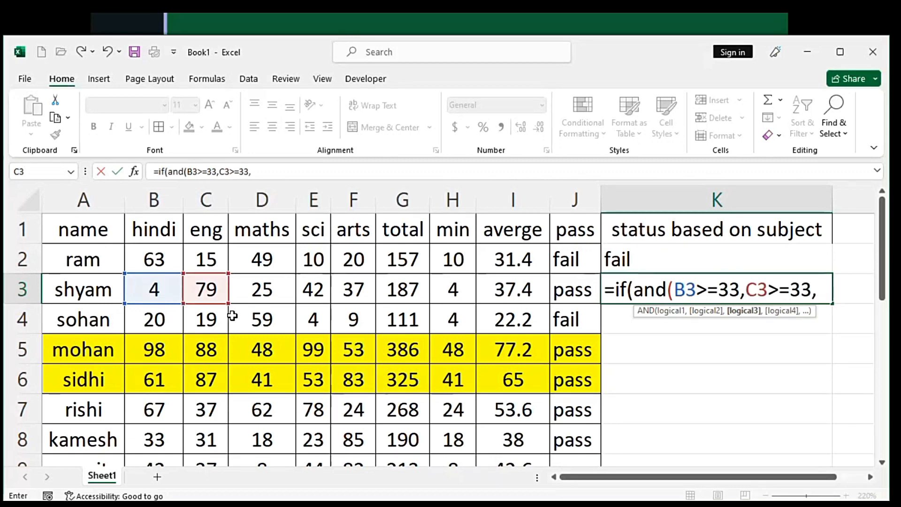
{"action": "left_click", "coordinate": [252, 290]}
{"action": "type", "text": ">="}
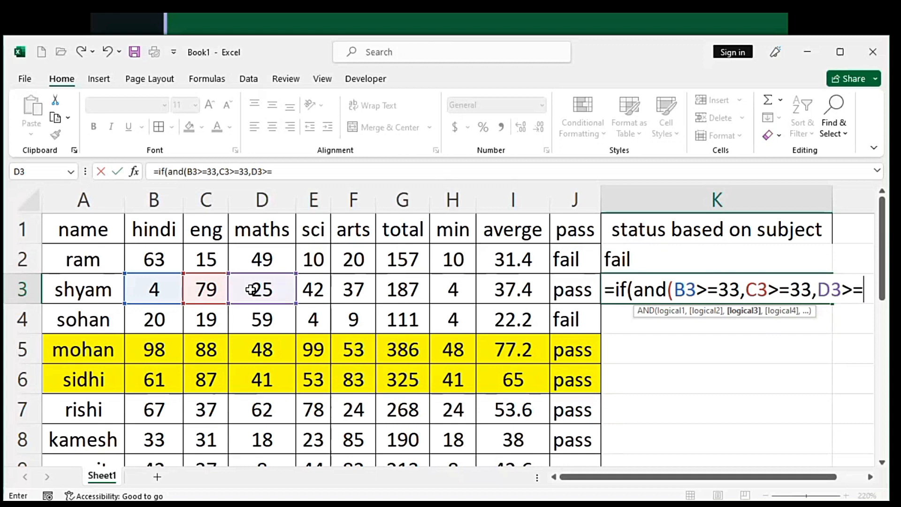
{"action": "type", "text": "33"}
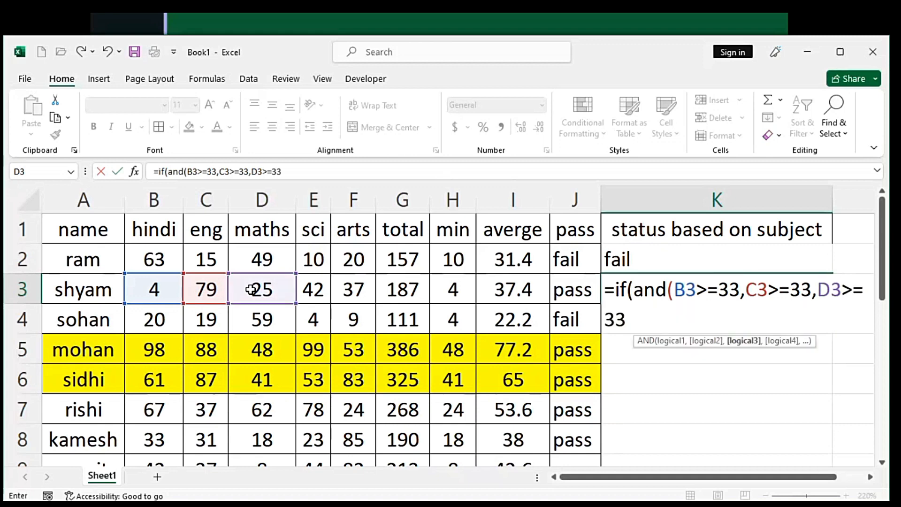
{"action": "type", "text": "."}
{"action": "key", "text": "BackSpace"}
{"action": "type", "text": ","}
- Add the conditions E3>=33 and F3>=33 and close the AND test in K3's formula
{"action": "left_click", "coordinate": [319, 298]}
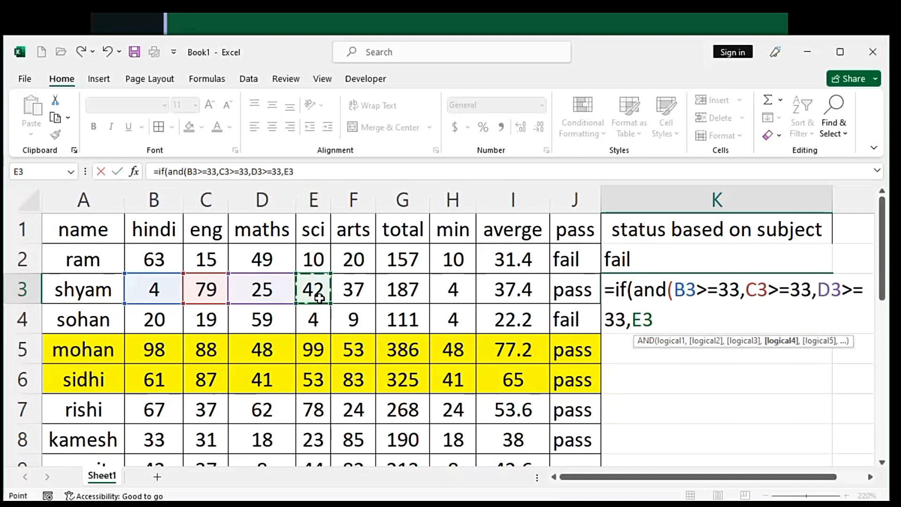
{"action": "type", "text": ">=33"}
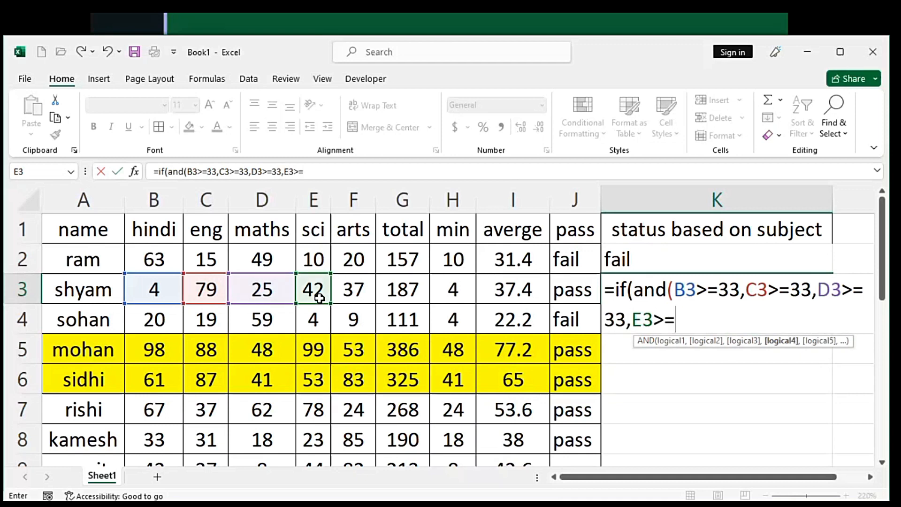
{"action": "type", "text": ","}
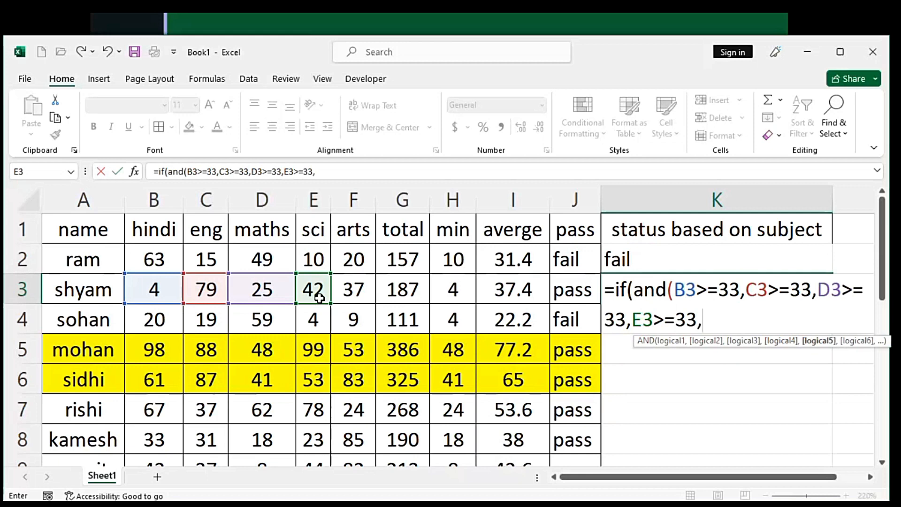
{"action": "left_click", "coordinate": [359, 297]}
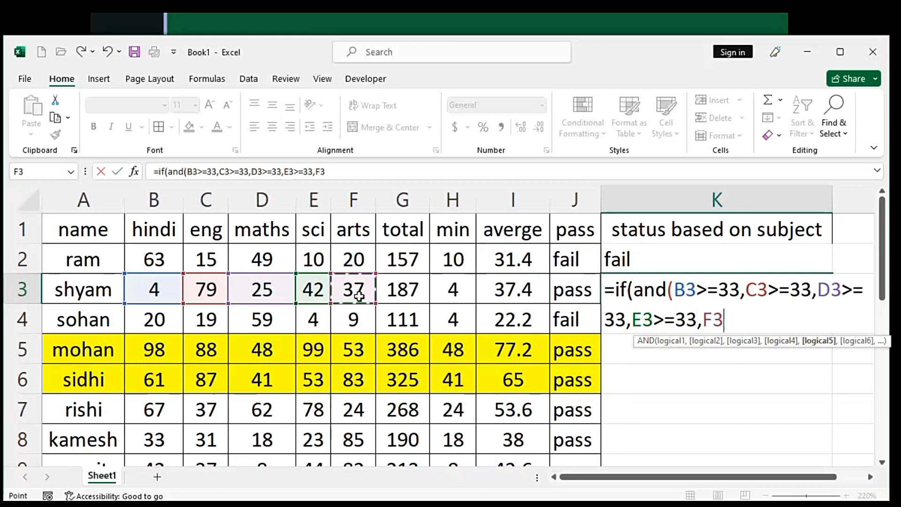
{"action": "type", "text": ">=33"}
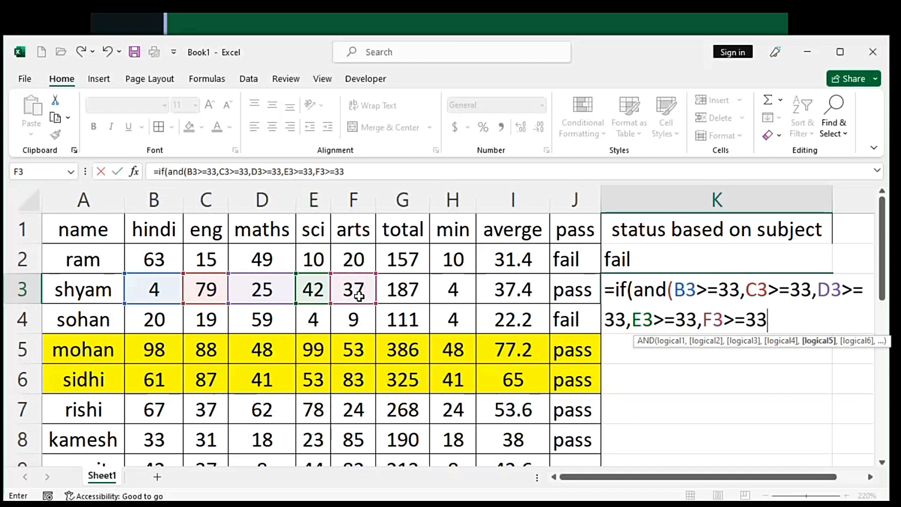
{"action": "type", "text": ")"}
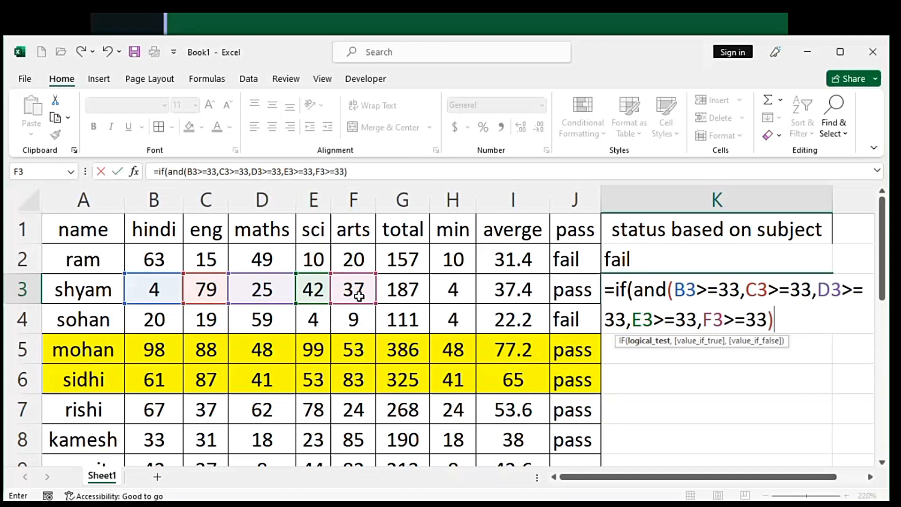
- Complete K3's IF formula with "pass" as the true result and "fail" as the false result
{"action": "type", "text": ","}
{"action": "type", "text": "\"pass"}
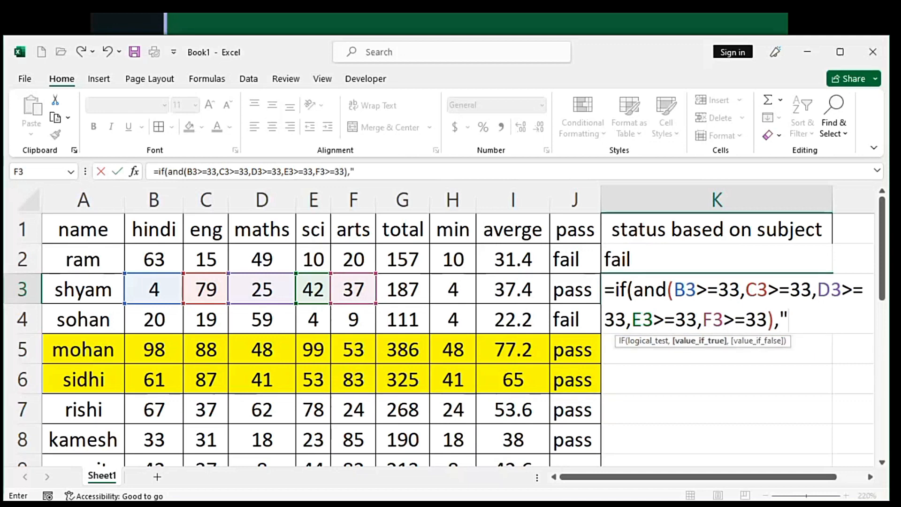
{"action": "type", "text": "\""}
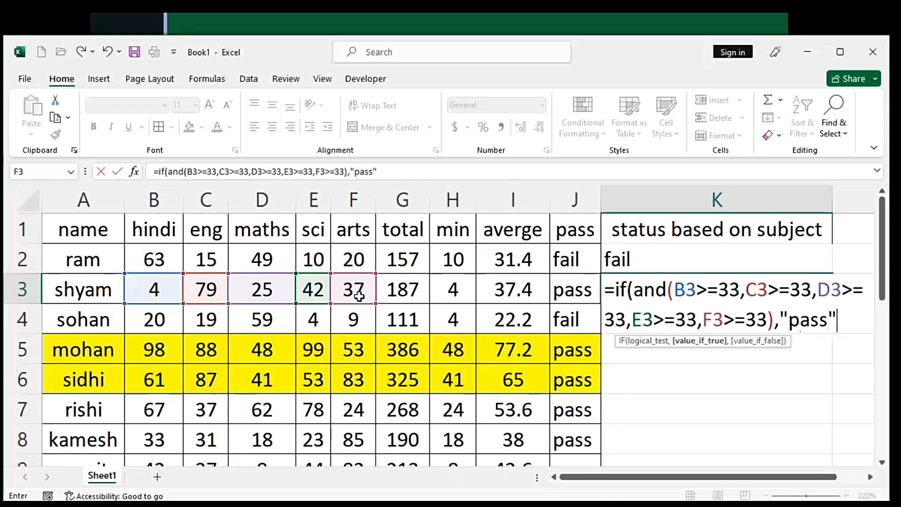
{"action": "type", "text": ",\"fa"}
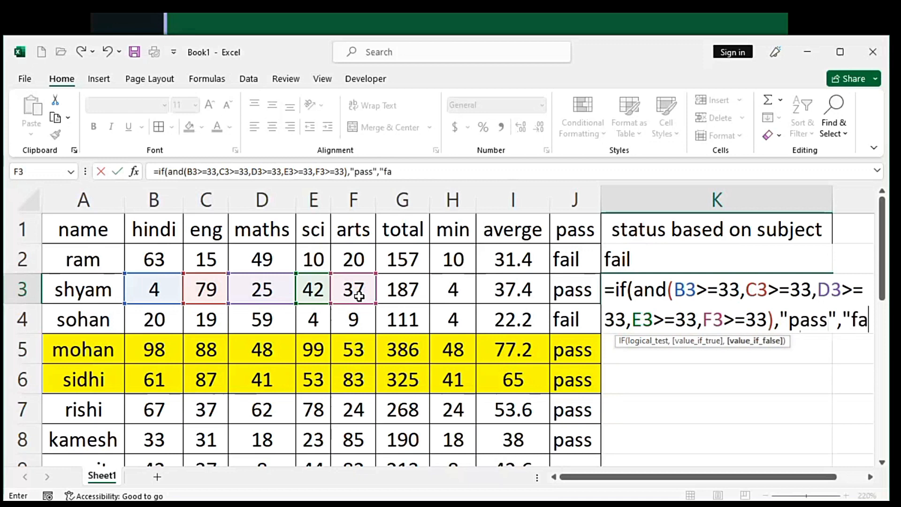
{"action": "type", "text": "il\")"}
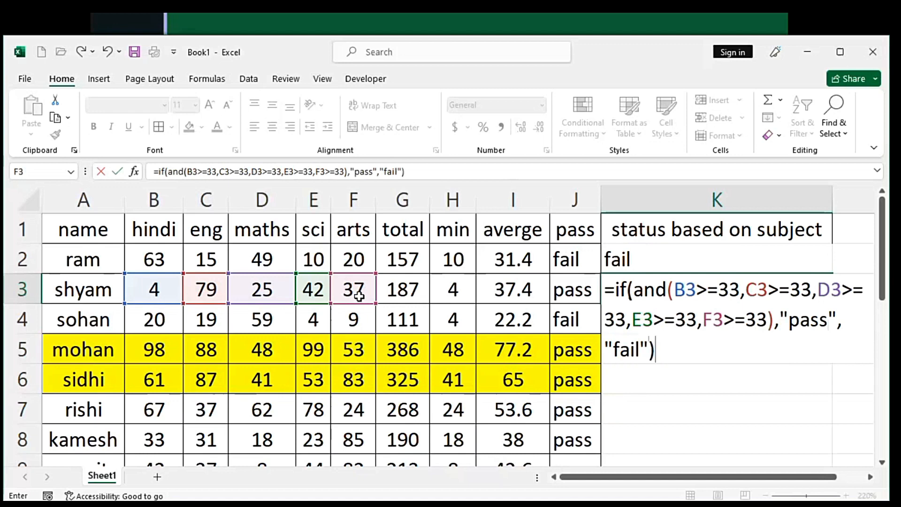
{"action": "key", "text": "Return"}
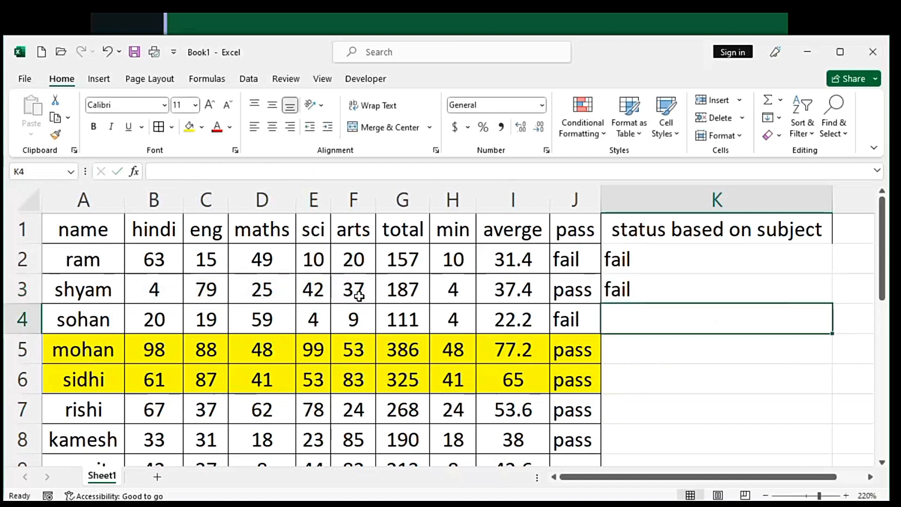
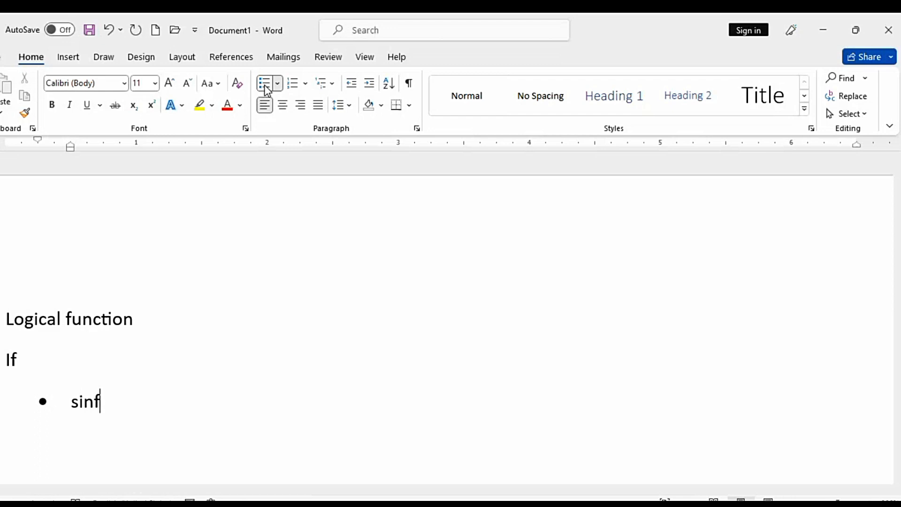
- In the Word document, complete the bulleted list under "If" with "Single logic", "True output" and "False output"
{"action": "key", "text": "BackSpace"}
{"action": "key", "text": "BackSpace"}
{"action": "type", "text": "gle logic"}
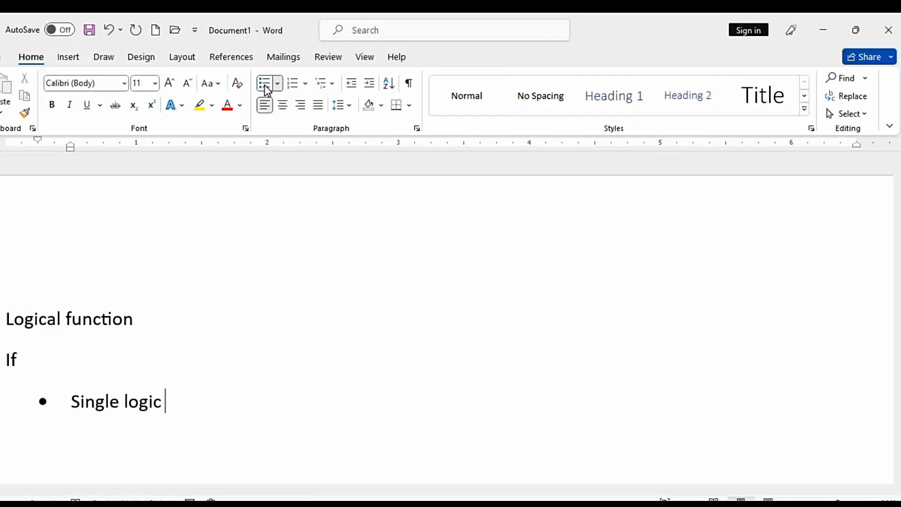
{"action": "key", "text": "Return"}
{"action": "type", "text": "true output"}
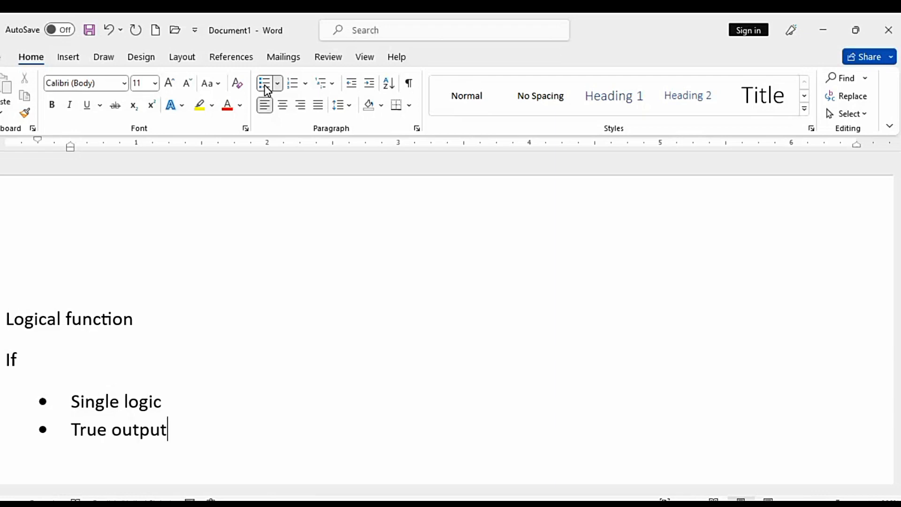
{"action": "key", "text": "Return"}
{"action": "type", "text": "fal"}
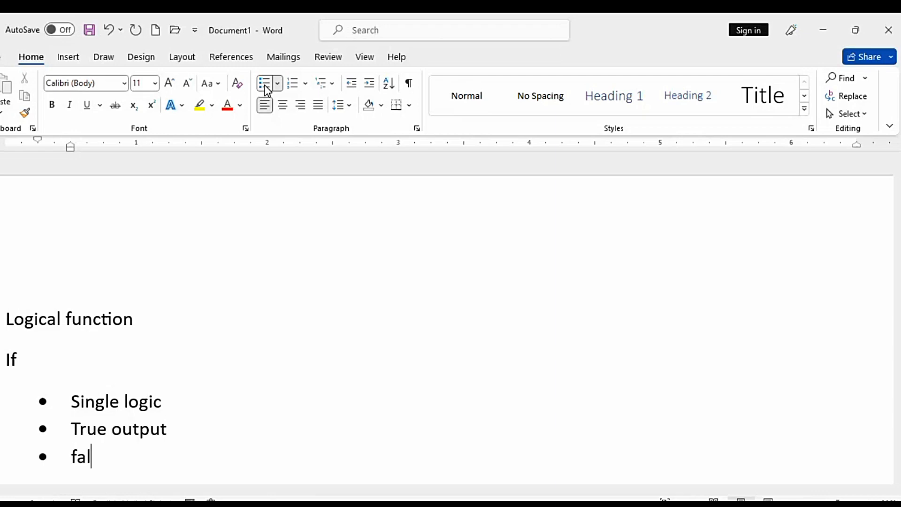
{"action": "type", "text": "se o"}
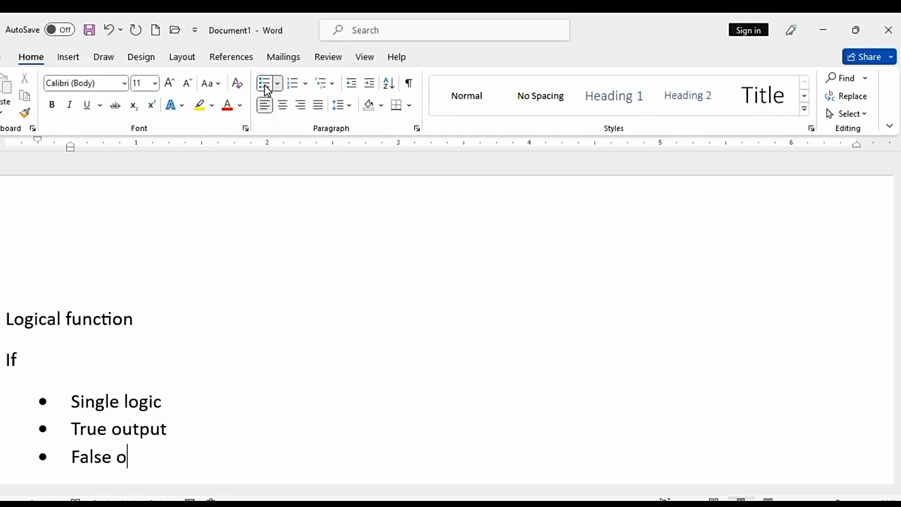
{"action": "type", "text": "utput"}
- End the bulleted list after "False output" and add an unindented line reading "And"
{"action": "key", "text": "Return"}
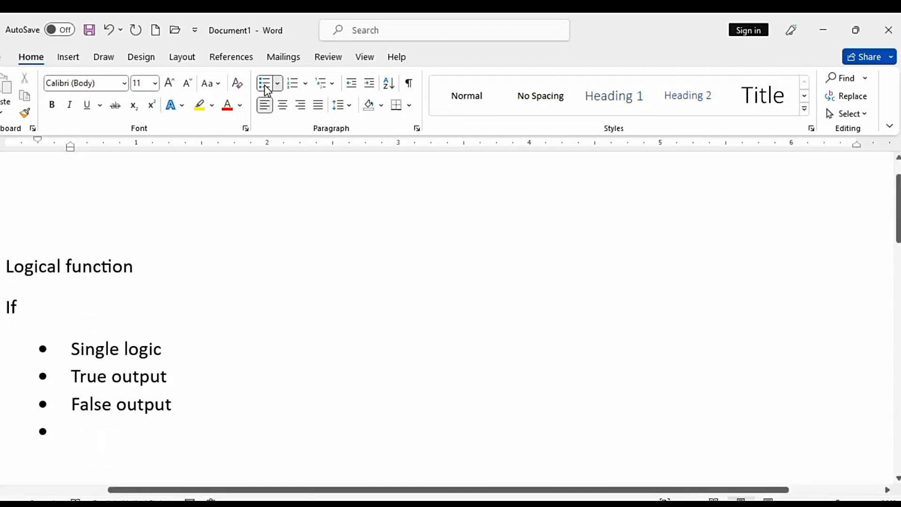
{"action": "key", "text": "BackSpace"}
{"action": "key", "text": "Return"}
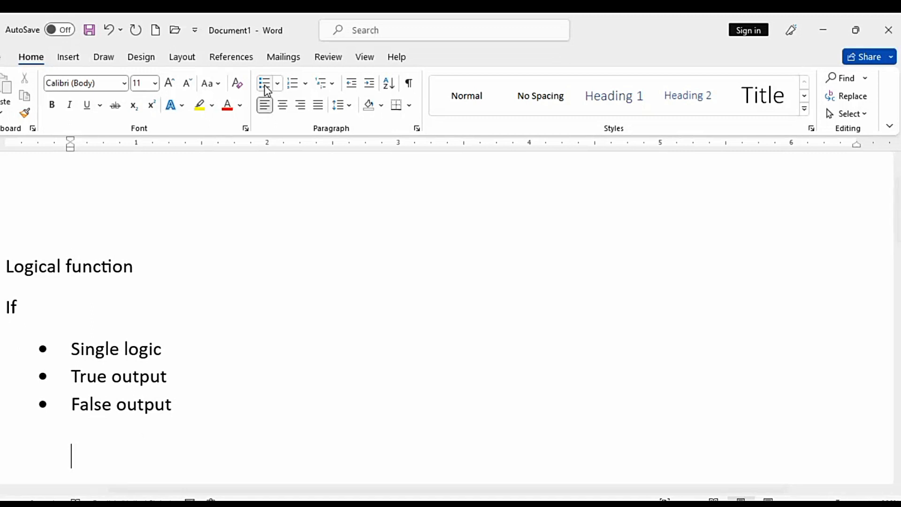
{"action": "key", "text": "BackSpace"}
{"action": "key", "text": "BackSpace"}
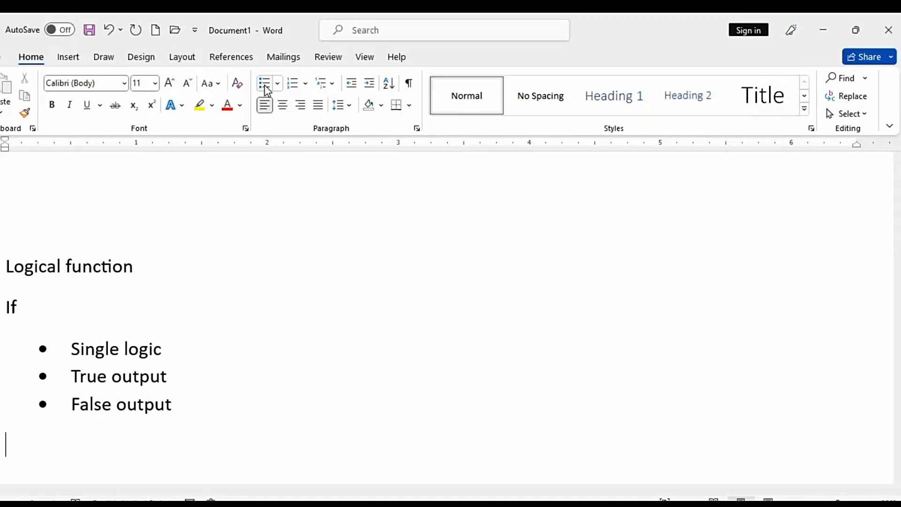
{"action": "type", "text": "and"}
{"action": "key", "text": "Return"}
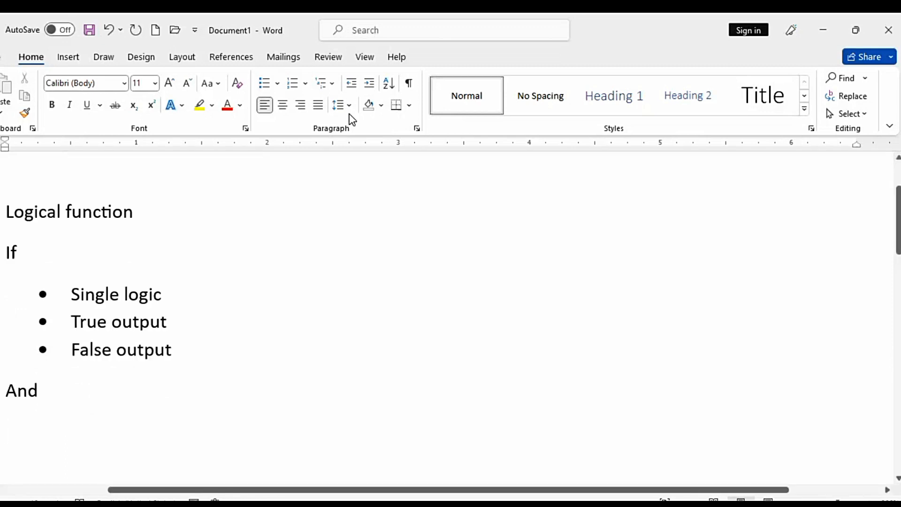
- Start a bulleted list under "And" with the item "Multi logic"
{"action": "left_click", "coordinate": [264, 85]}
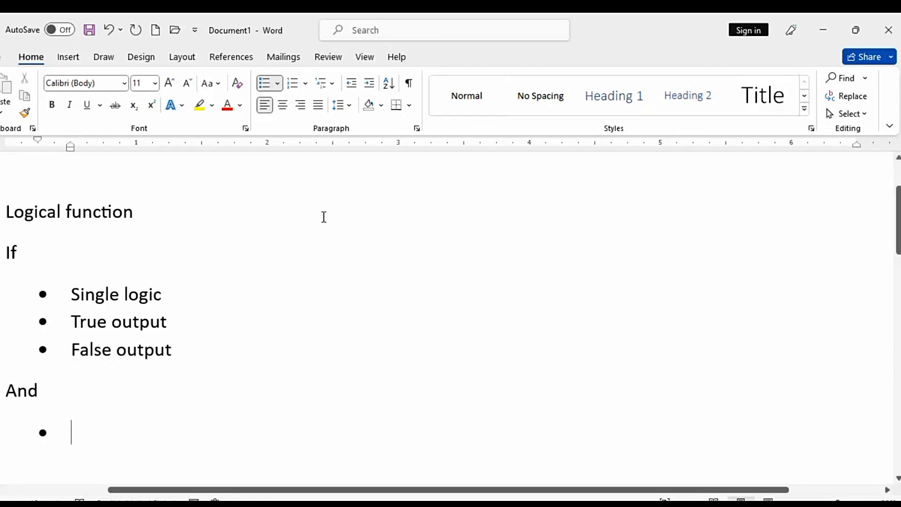
{"action": "type", "text": "mukti"}
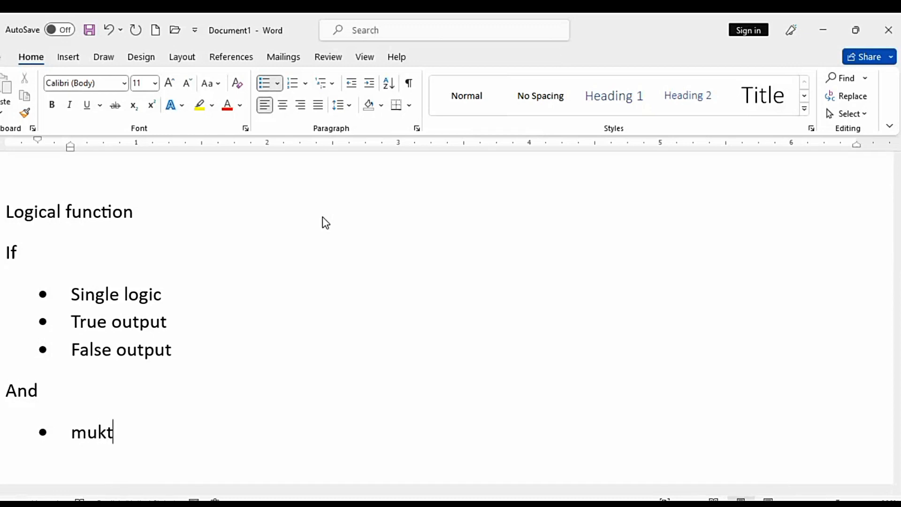
{"action": "key", "text": "BackSpace"}
{"action": "key", "text": "BackSpace"}
{"action": "key", "text": "BackSpace"}
{"action": "type", "text": "lti logo"}
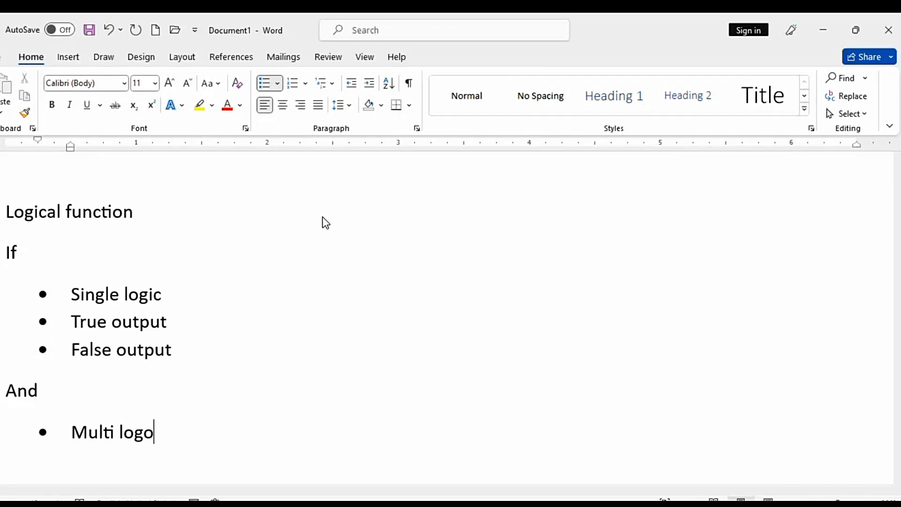
{"action": "key", "text": "BackSpace"}
{"action": "type", "text": "ic"}
{"action": "key", "text": "Return"}
{"action": "type", "text": "no"}
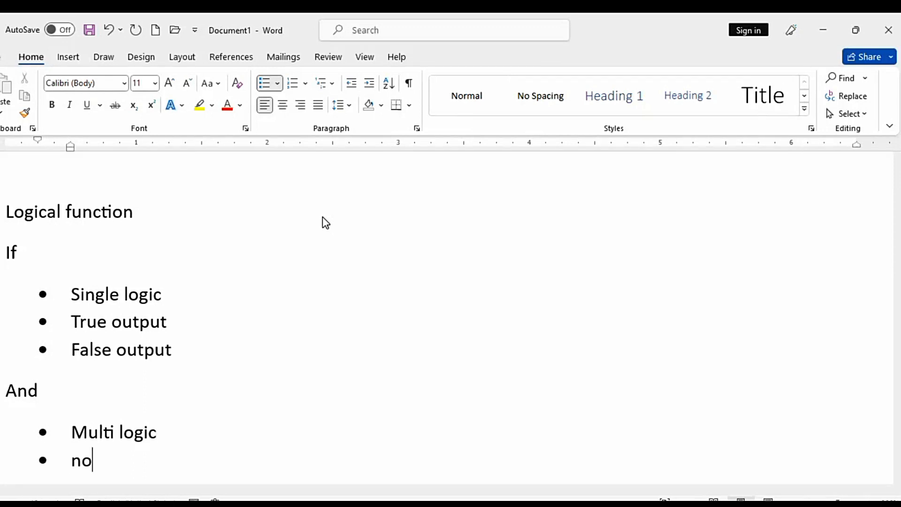
{"action": "type", "text": " out"}
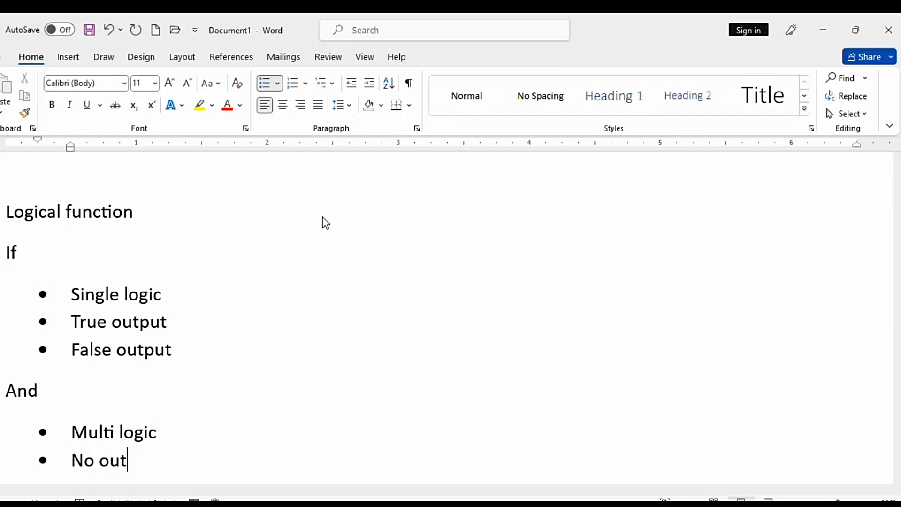
{"action": "key", "text": "BackSpace"}
{"action": "key", "text": "BackSpace"}
{"action": "key", "text": "BackSpace"}
{"action": "key", "text": "BackSpace"}
{"action": "key", "text": "BackSpace"}
{"action": "key", "text": "BackSpace"}
{"action": "type", "text": "u"}
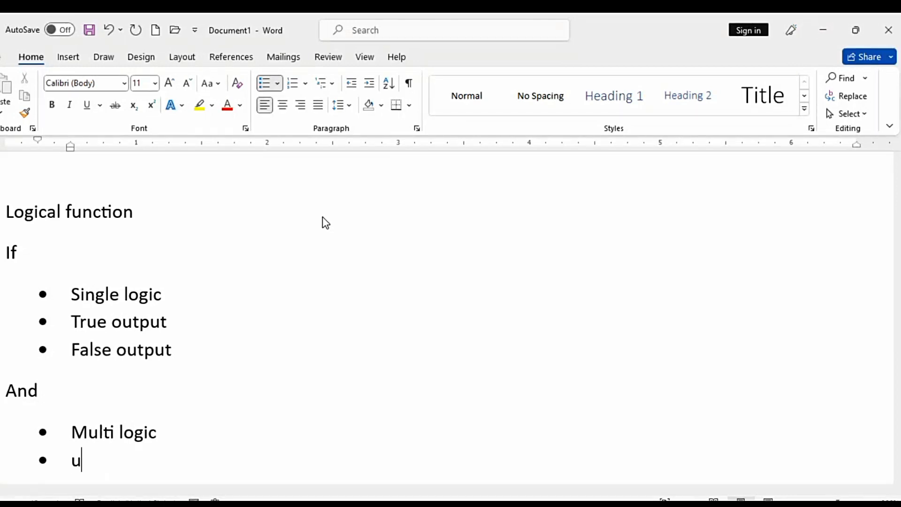
{"action": "key", "text": "BackSpace"}
- Enter "Output in true and false" as the second bullet under "And", correcting the misspelling of "Output"
{"action": "type", "text": "oup"}
{"action": "key", "text": "BackSpace"}
{"action": "type", "text": "tout i"}
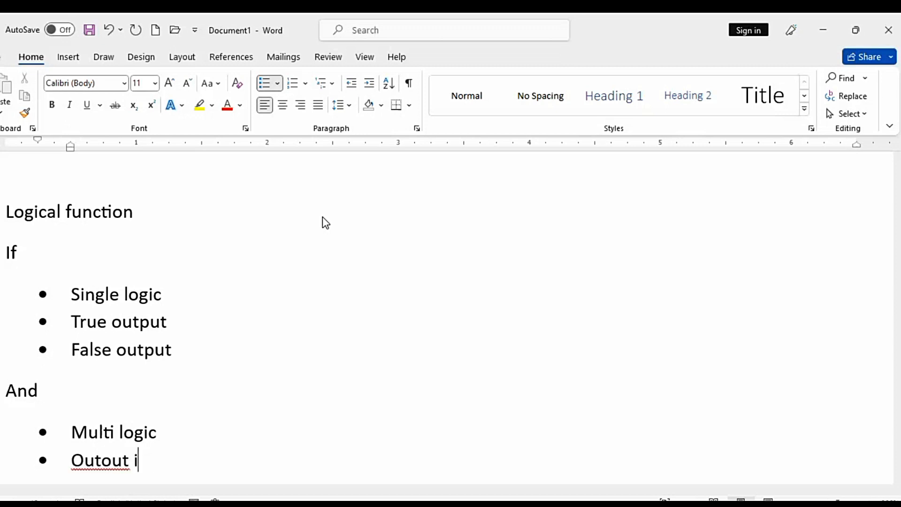
{"action": "type", "text": "n"}
{"action": "left_click", "coordinate": [96, 460]}
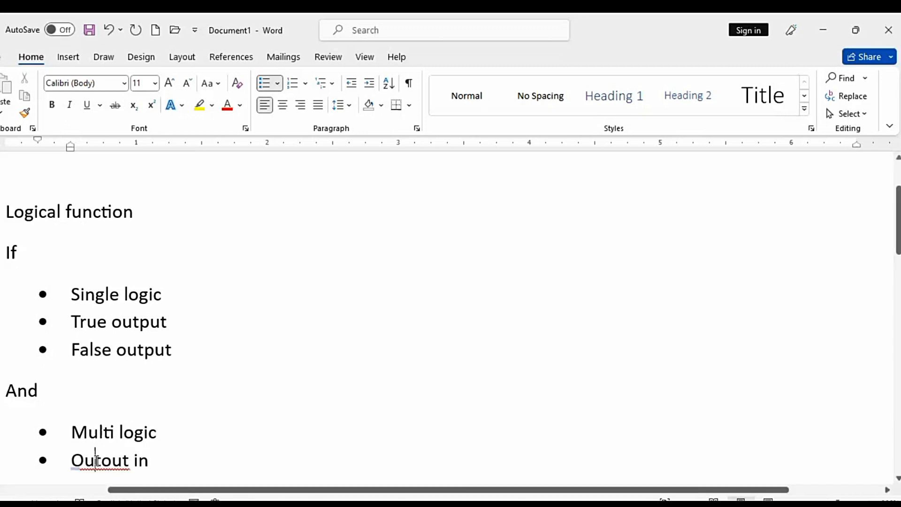
{"action": "right_click", "coordinate": [95, 460]}
{"action": "left_click", "coordinate": [55, 114]}
{"action": "left_click", "coordinate": [199, 453]}
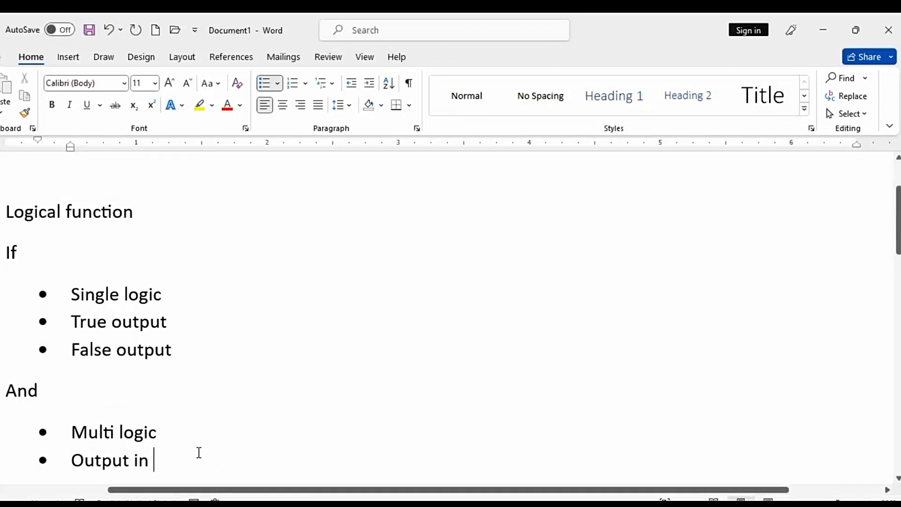
{"action": "type", "text": "tru"}
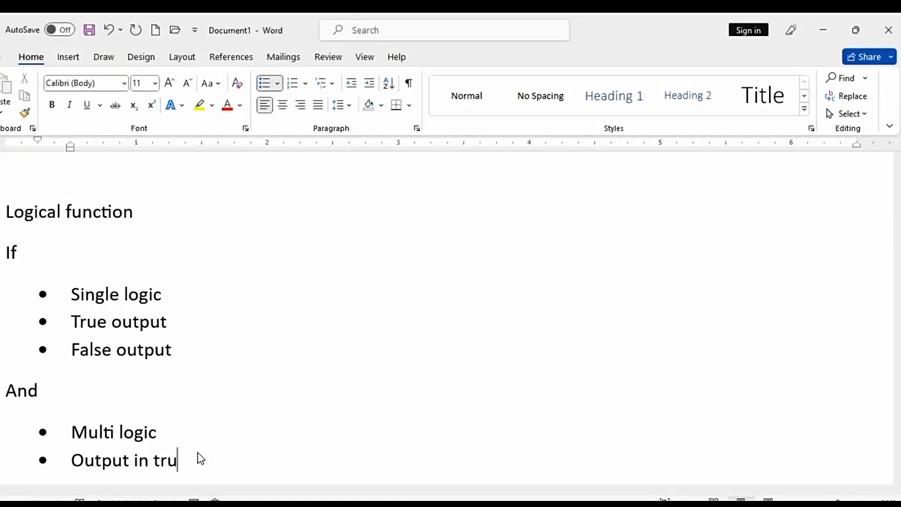
{"action": "type", "text": "e and false"}
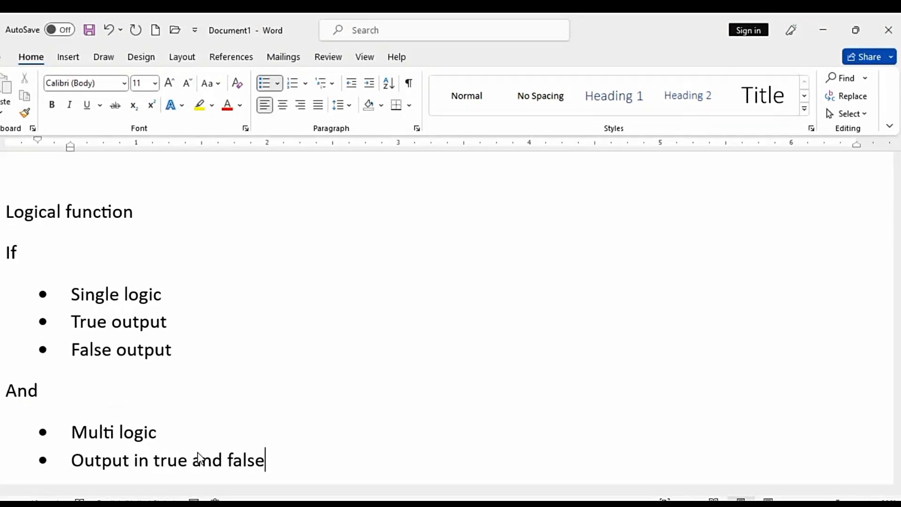
- Add a third bullet under "And" reading "All logic correct : true"
{"action": "key", "text": "Return"}
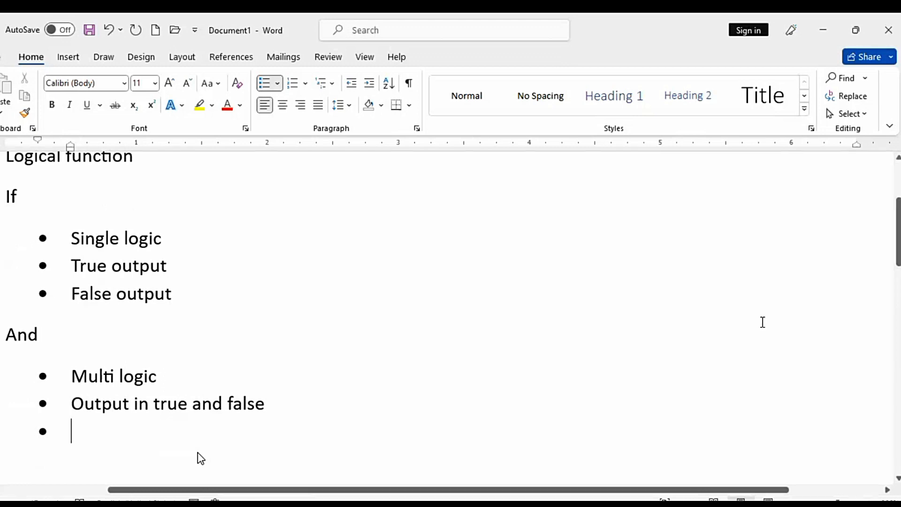
{"action": "double_click", "coordinate": [629, 27]}
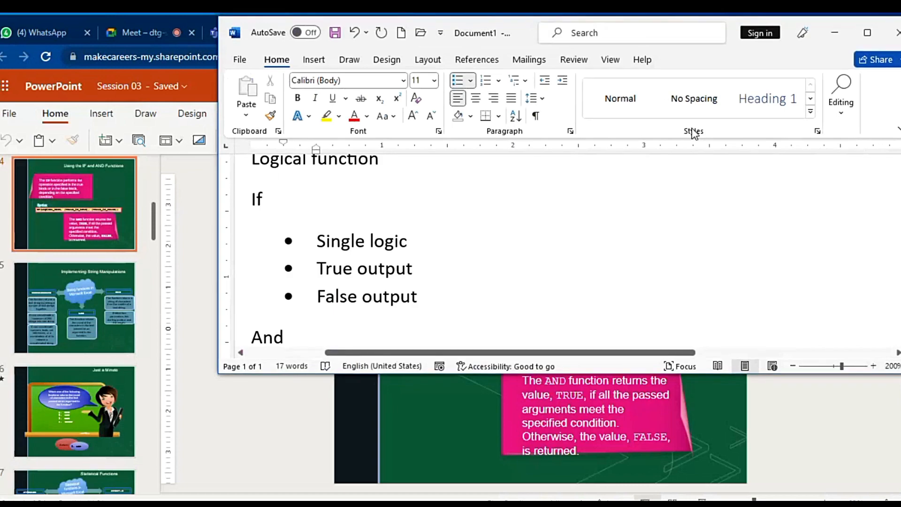
{"action": "left_click", "coordinate": [867, 37]}
{"action": "type", "text": "a"}
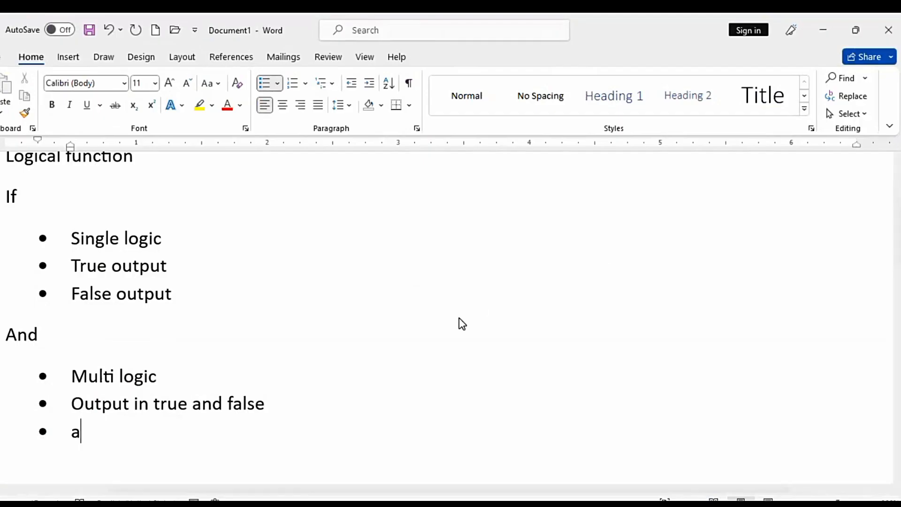
{"action": "type", "text": "ll logic "}
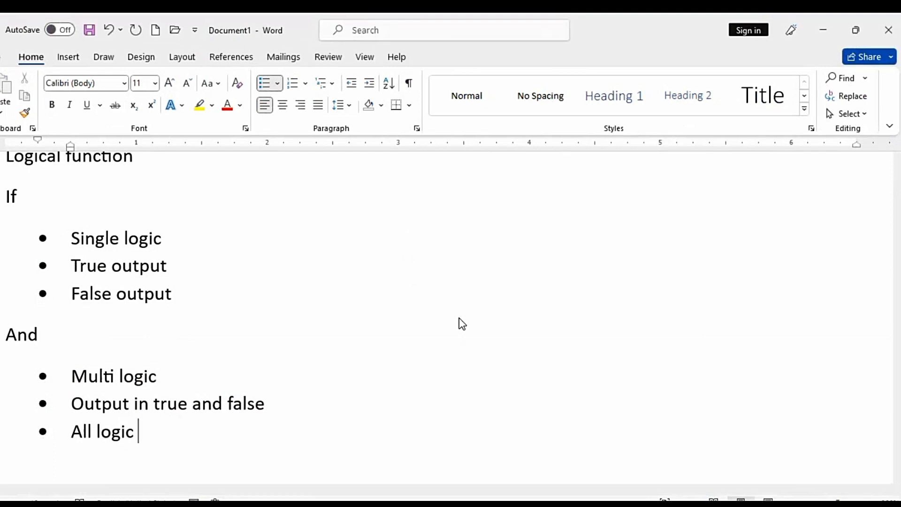
{"action": "type", "text": "correct : true"}
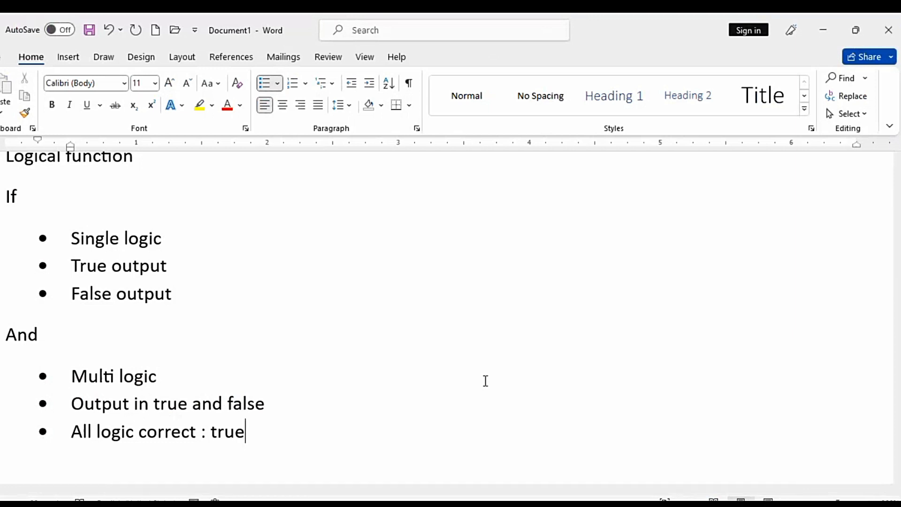
- Add a fourth bullet under "And" reading "Any logic incorrect : false"
{"action": "key", "text": "Return"}
{"action": "type", "text": "any "}
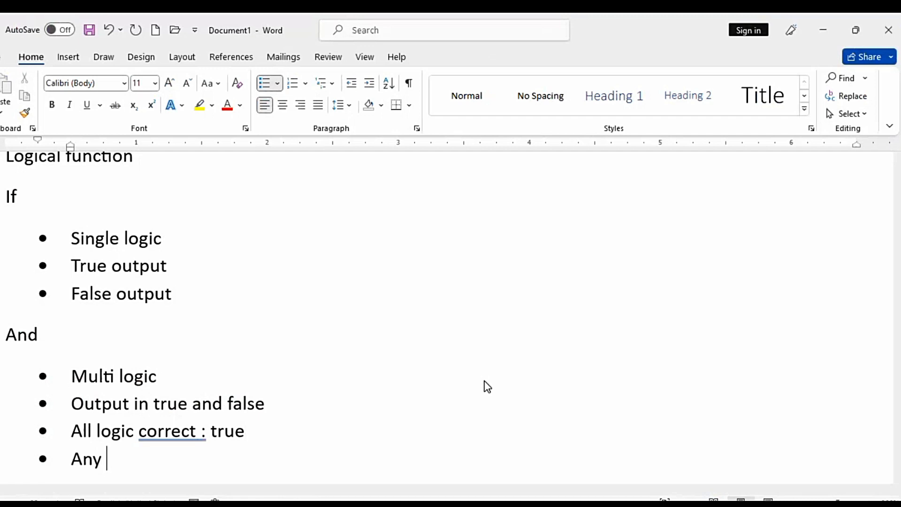
{"action": "type", "text": "lof"}
{"action": "key", "text": "BackSpace"}
{"action": "type", "text": "ic"}
{"action": "key", "text": "BackSpace"}
{"action": "key", "text": "BackSpace"}
{"action": "type", "text": "gic "}
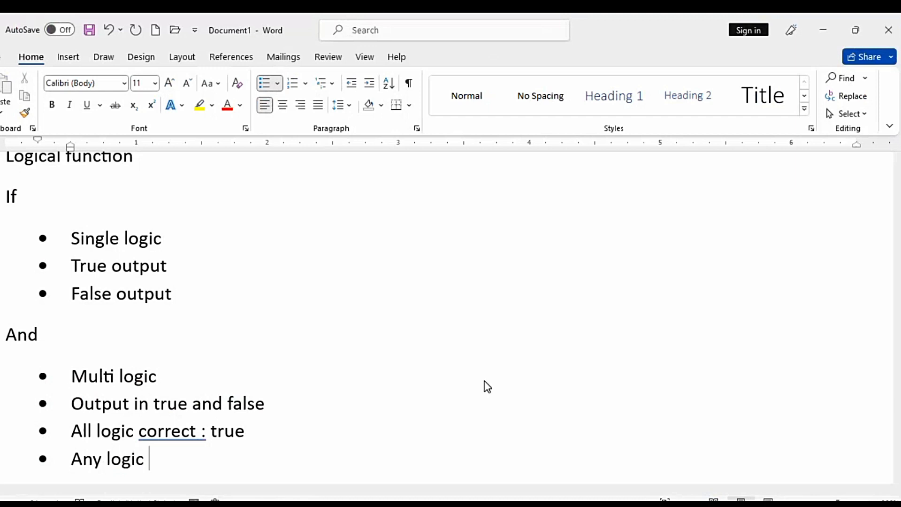
{"action": "type", "text": "incorrect \""}
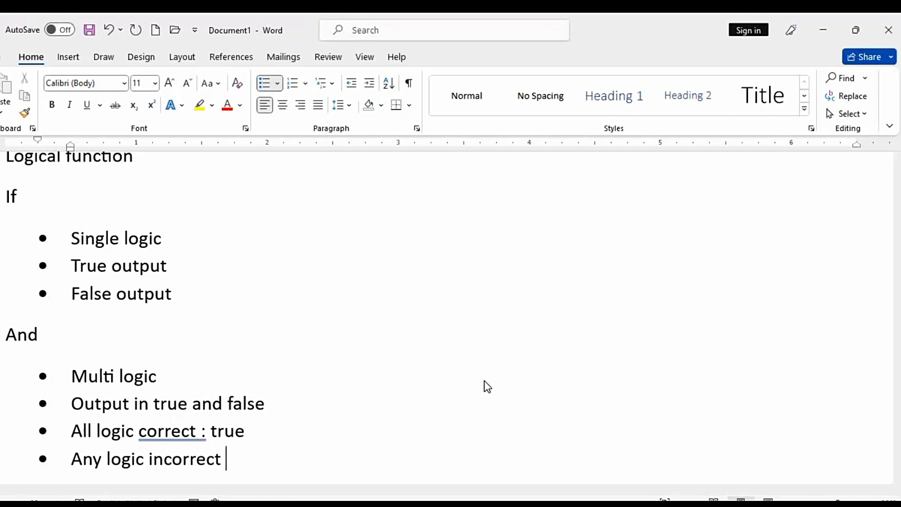
{"action": "key", "text": "BackSpace"}
{"action": "type", "text": ": "}
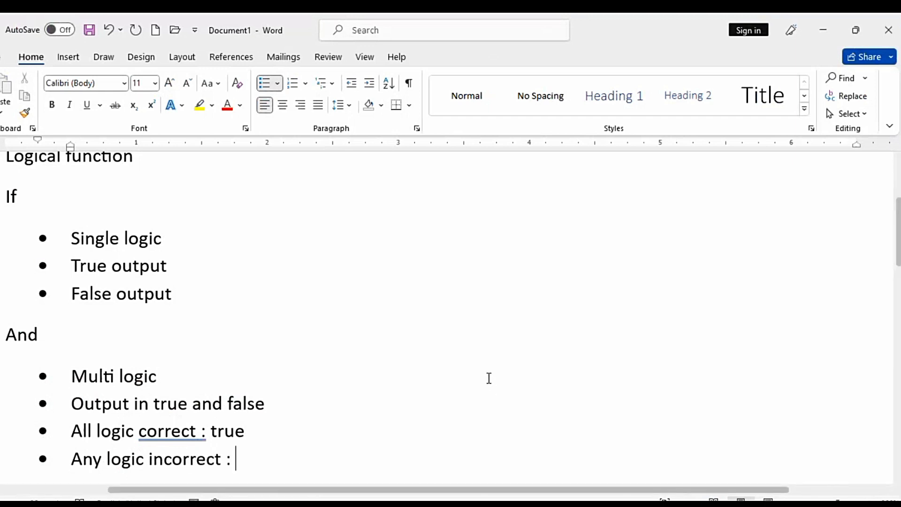
{"action": "type", "text": "false"}
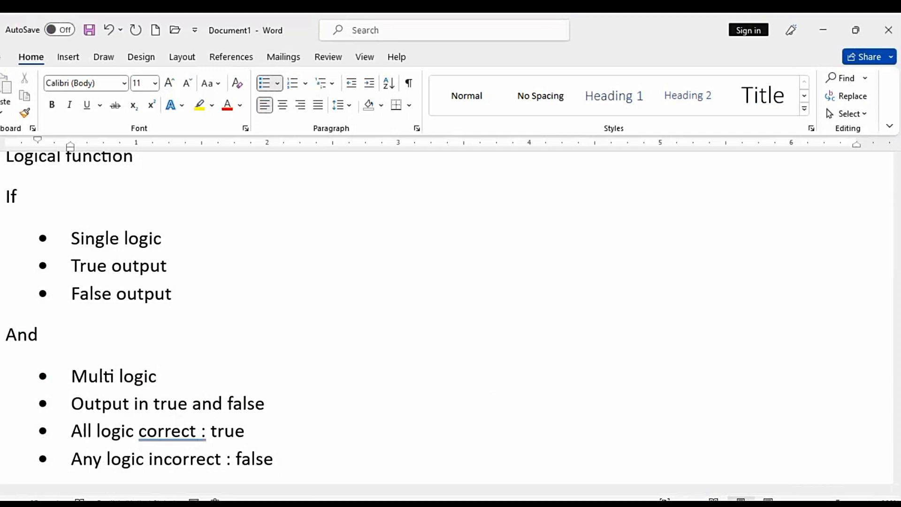
- End the bulleted list and add an unindented line reading "Or : same as and", followed by a new line
{"action": "key", "text": "Return"}
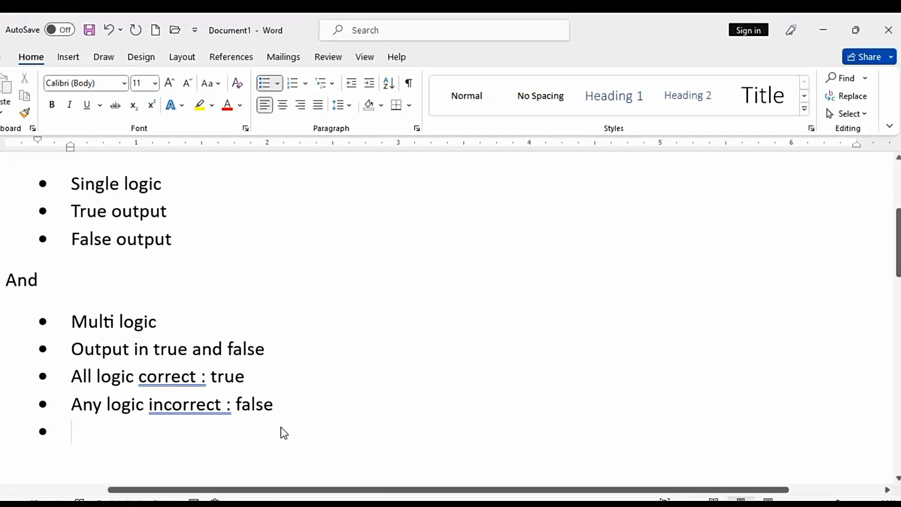
{"action": "key", "text": "BackSpace"}
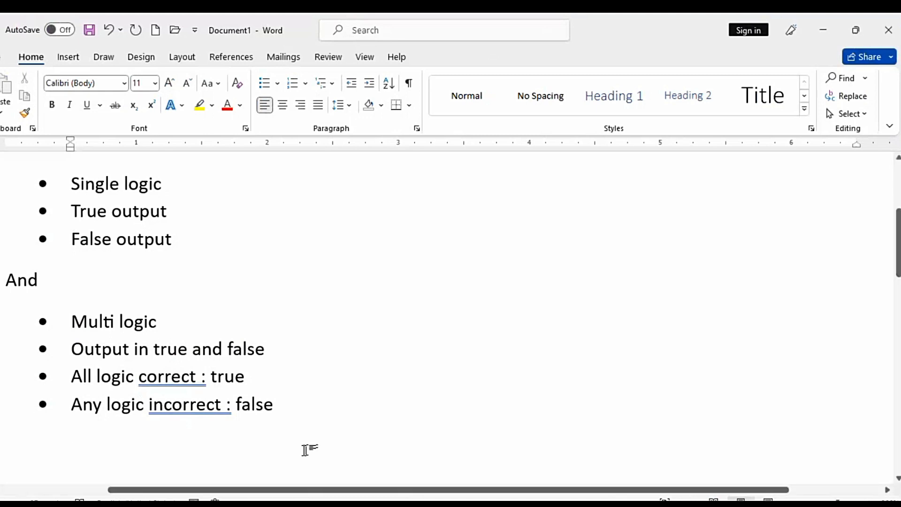
{"action": "key", "text": "BackSpace"}
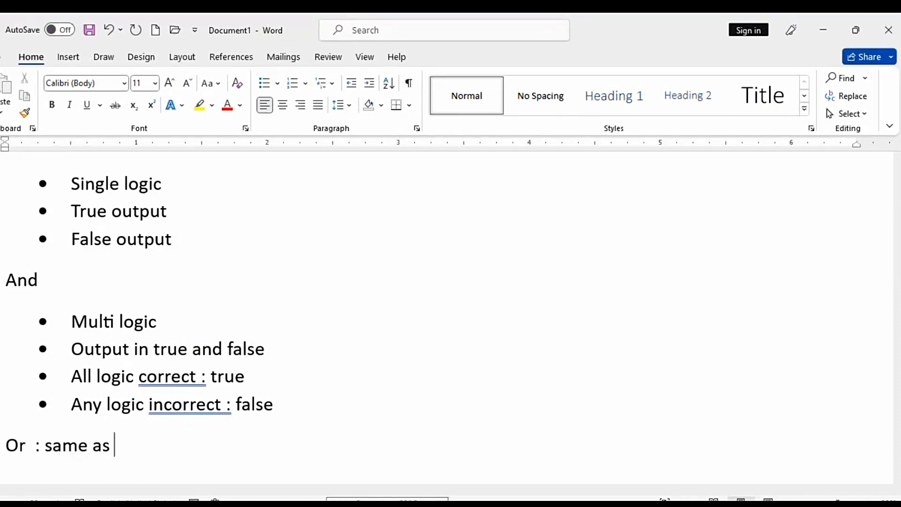
{"action": "type", "text": "and"}
{"action": "key", "text": "Return"}
- Copy the four bullets under "And" and paste them below the "Or : same as and" line
{"action": "left_click", "coordinate": [253, 336]}
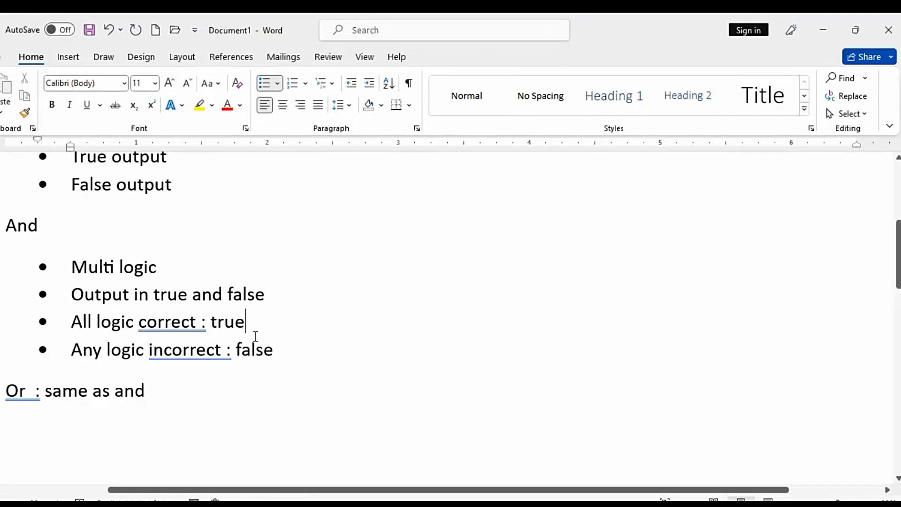
{"action": "left_click_drag", "start_coordinate": [279, 354], "coordinate": [51, 269]}
{"action": "key", "text": "ctrl+c"}
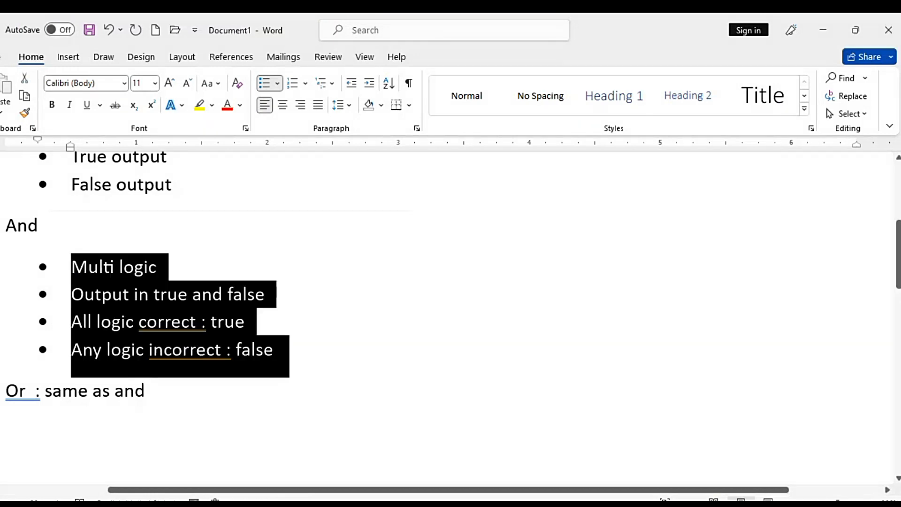
{"action": "left_click", "coordinate": [100, 435]}
{"action": "key", "text": "ctrl+v"}
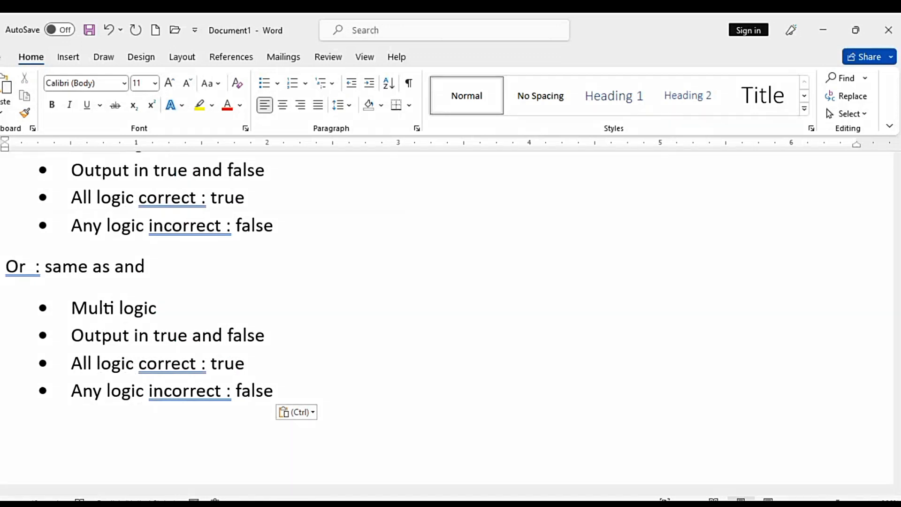
- Highlight the line "Or : same as and" in yellow
{"action": "scroll", "coordinate": [229, 377], "scroll_direction": "down", "scroll_amount": 3}
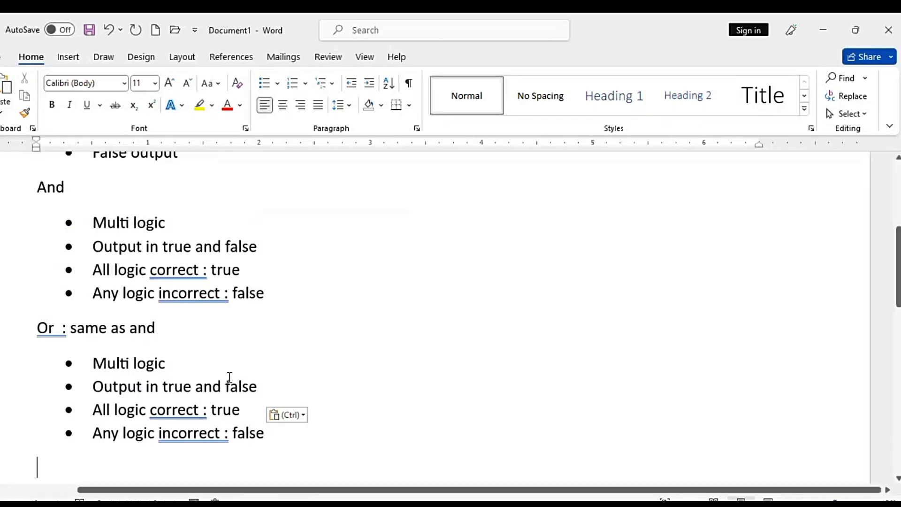
{"action": "scroll", "coordinate": [86, 328], "scroll_direction": "down", "scroll_amount": 1}
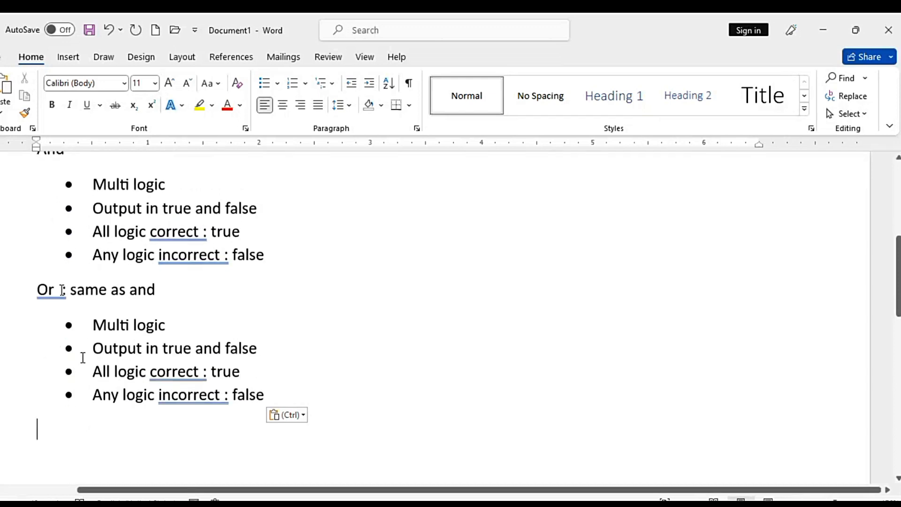
{"action": "left_click_drag", "start_coordinate": [40, 286], "coordinate": [250, 461]}
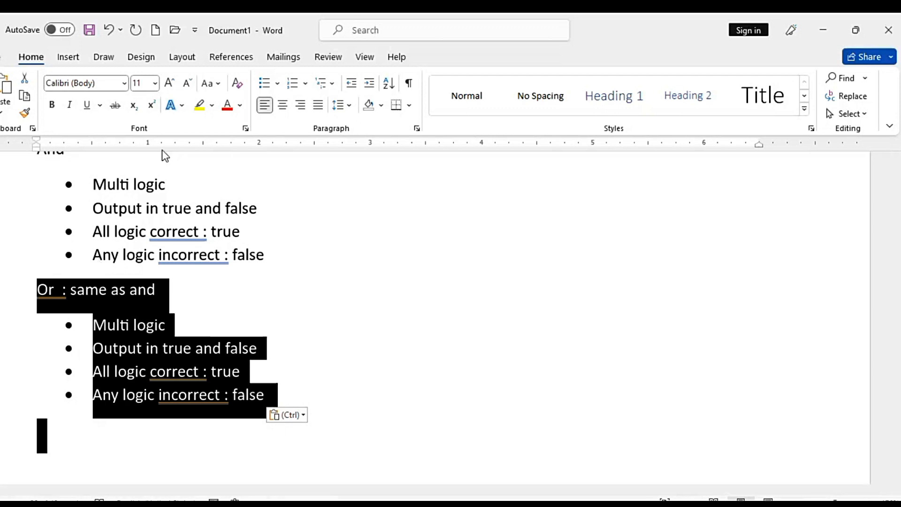
{"action": "left_click", "coordinate": [178, 283]}
{"action": "left_click_drag", "start_coordinate": [178, 283], "coordinate": [36, 287]}
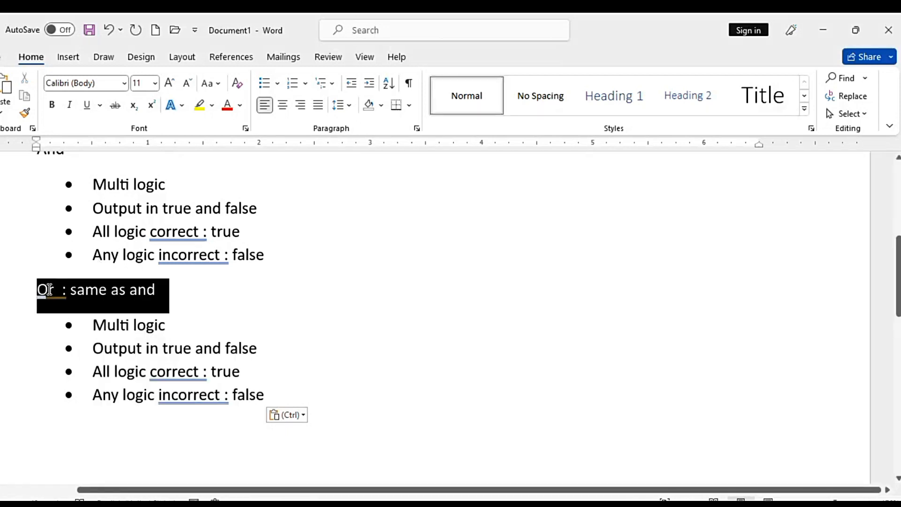
{"action": "left_click", "coordinate": [200, 105]}
{"action": "left_click", "coordinate": [344, 411]}
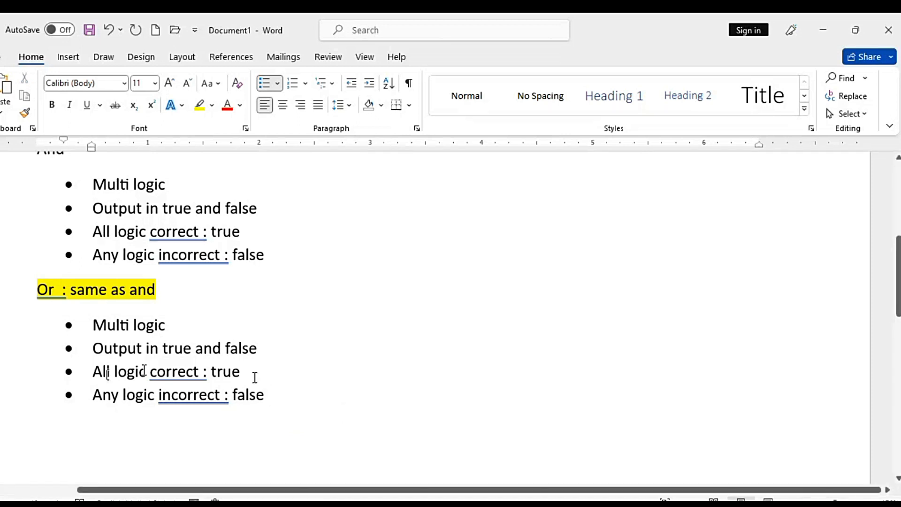
- Change "correct" to "incorrect" in the "All logic" bullet under "Or"
{"action": "type", "text": "inco"}
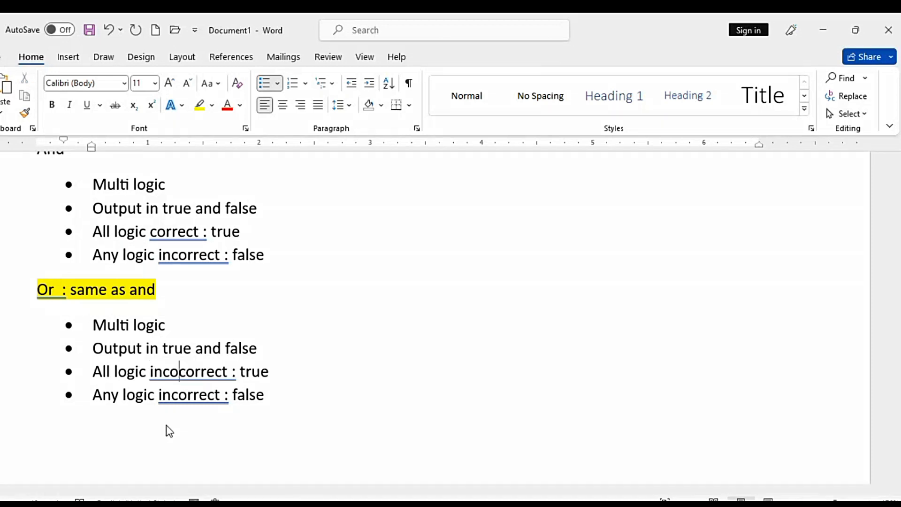
{"action": "type", "text": "re"}
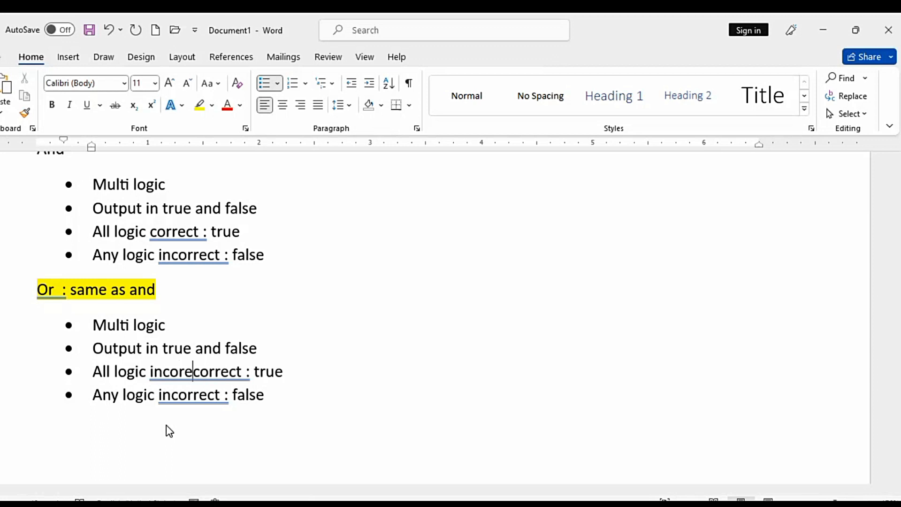
{"action": "key", "text": "BackSpace"}
{"action": "key", "text": "BackSpace"}
{"action": "key", "text": "BackSpace"}
{"action": "key", "text": "BackSpace"}
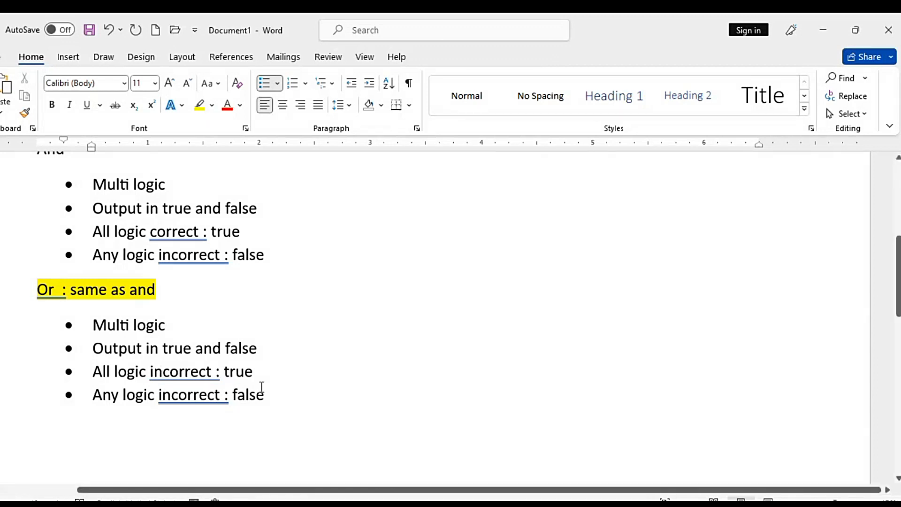
- Change "true" to "false" in the "All logic incorrect" bullet under "Or"
{"action": "left_click", "coordinate": [261, 387]}
{"action": "key", "text": "BackSpace"}
{"action": "key", "text": "BackSpace"}
{"action": "key", "text": "BackSpace"}
{"action": "key", "text": "BackSpace"}
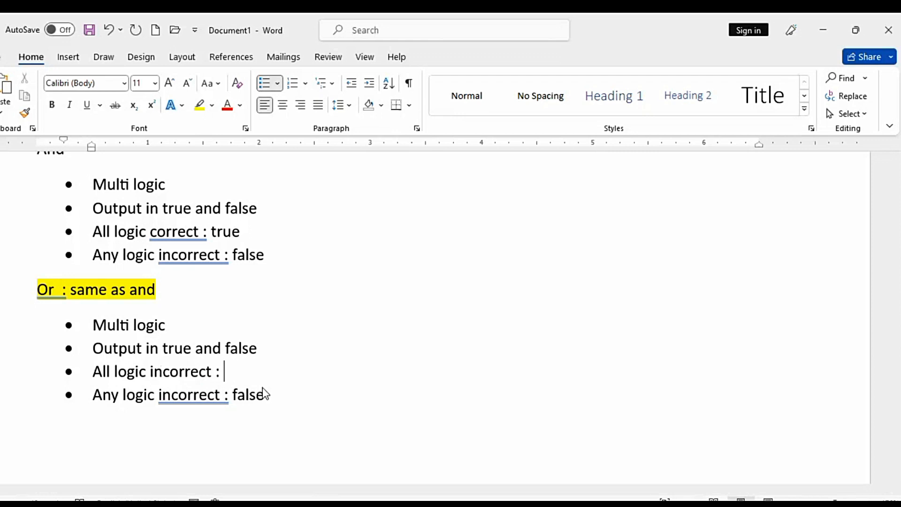
{"action": "type", "text": "false"}
{"action": "scroll", "coordinate": [288, 432], "scroll_direction": "up", "scroll_amount": 2}
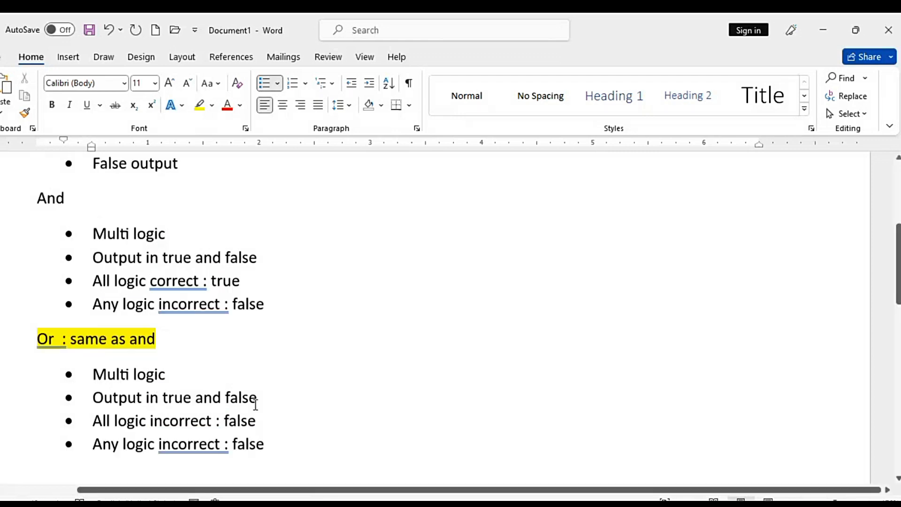
- Rewrite the last bullet under "Or" as "Any logic correct : true" and switch to the Excel marksheet
{"action": "left_click", "coordinate": [206, 427]}
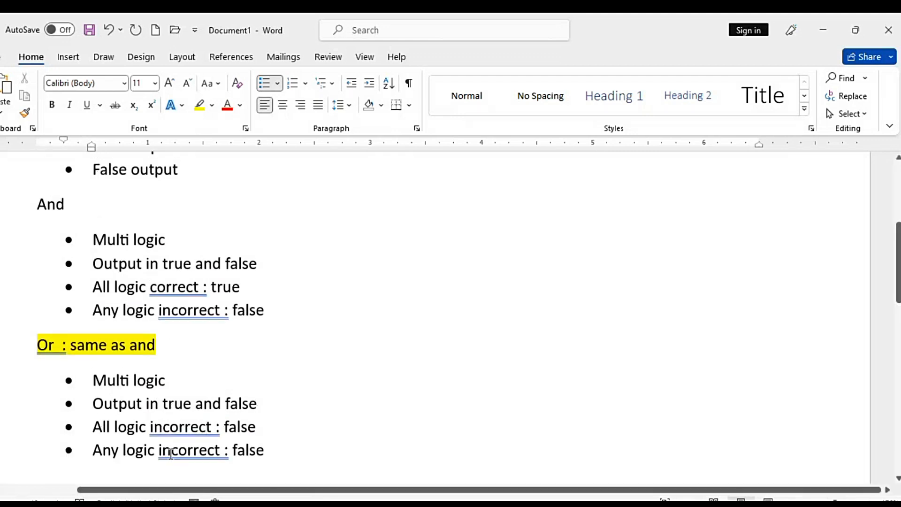
{"action": "left_click", "coordinate": [171, 451]}
{"action": "key", "text": "BackSpace"}
{"action": "key", "text": "BackSpace"}
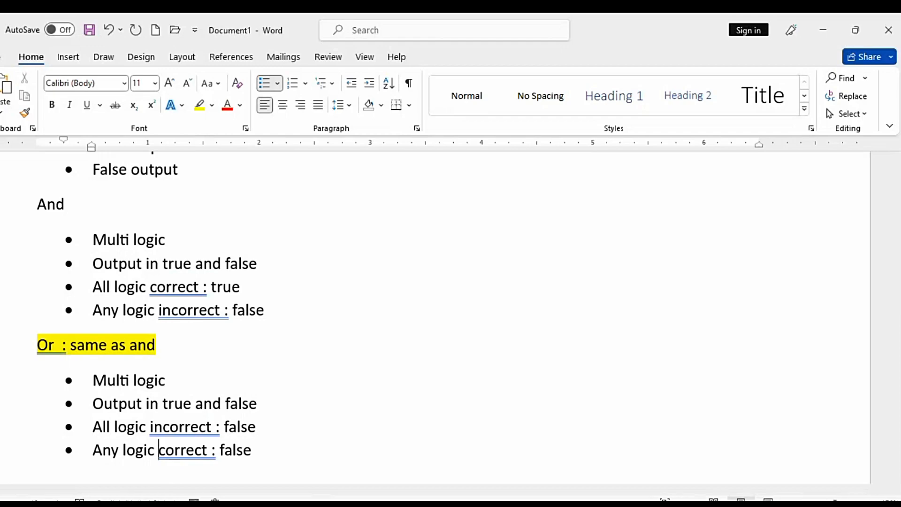
{"action": "left_click", "coordinate": [348, 504]}
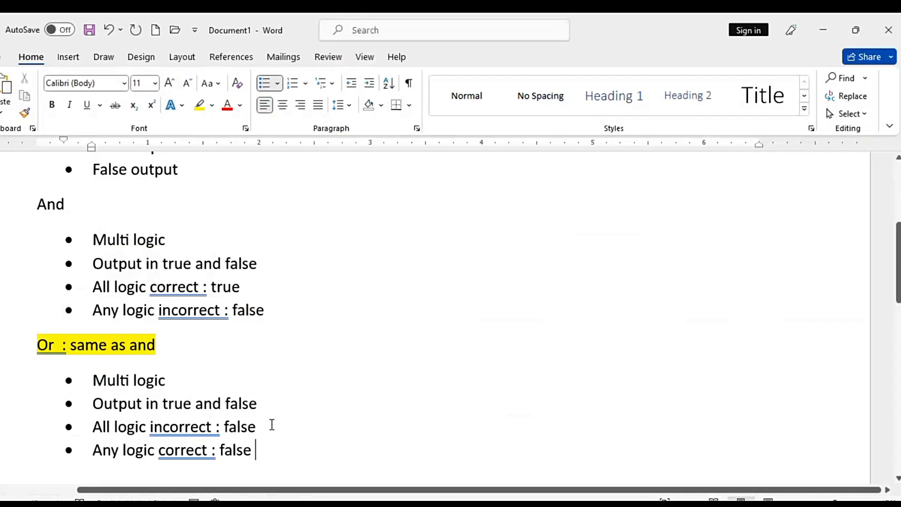
{"action": "key", "text": "BackSpace"}
{"action": "key", "text": "BackSpace"}
{"action": "key", "text": "BackSpace"}
{"action": "key", "text": "BackSpace"}
{"action": "key", "text": "BackSpace"}
{"action": "key", "text": "BackSpace"}
{"action": "key", "text": "BackSpace"}
{"action": "key", "text": "BackSpace"}
{"action": "key", "text": "BackSpace"}
{"action": "key", "text": "BackSpace"}
{"action": "key", "text": "BackSpace"}
{"action": "key", "text": "BackSpace"}
{"action": "key", "text": "BackSpace"}
{"action": "key", "text": "BackSpace"}
{"action": "key", "text": "BackSpace"}
{"action": "key", "text": "BackSpace"}
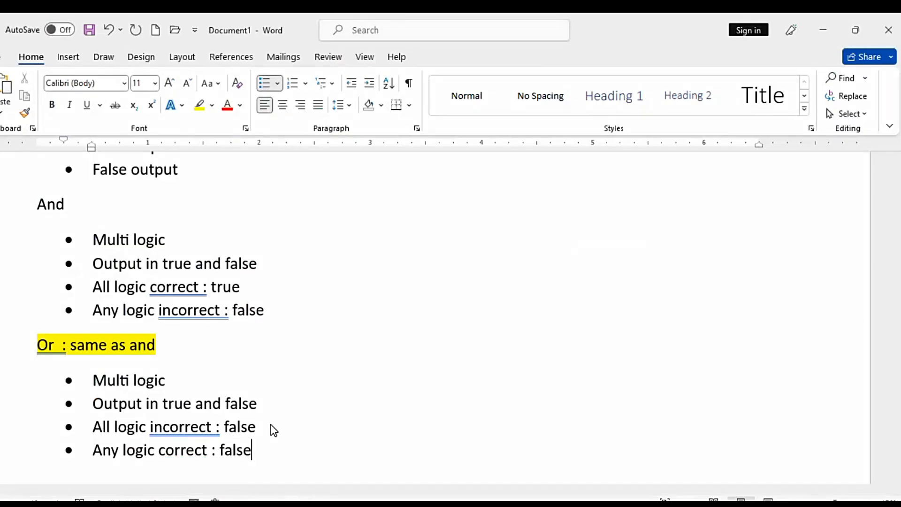
{"action": "key", "text": "BackSpace"}
{"action": "key", "text": "BackSpace"}
{"action": "key", "text": "BackSpace"}
{"action": "key", "text": "BackSpace"}
{"action": "key", "text": "BackSpace"}
{"action": "key", "text": "BackSpace"}
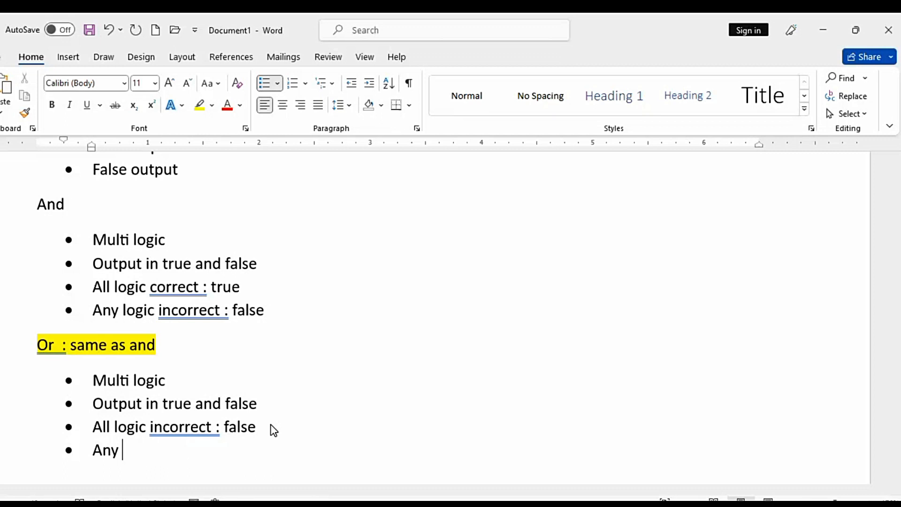
{"action": "key", "text": "BackSpace"}
{"action": "type", "text": "logic corre"}
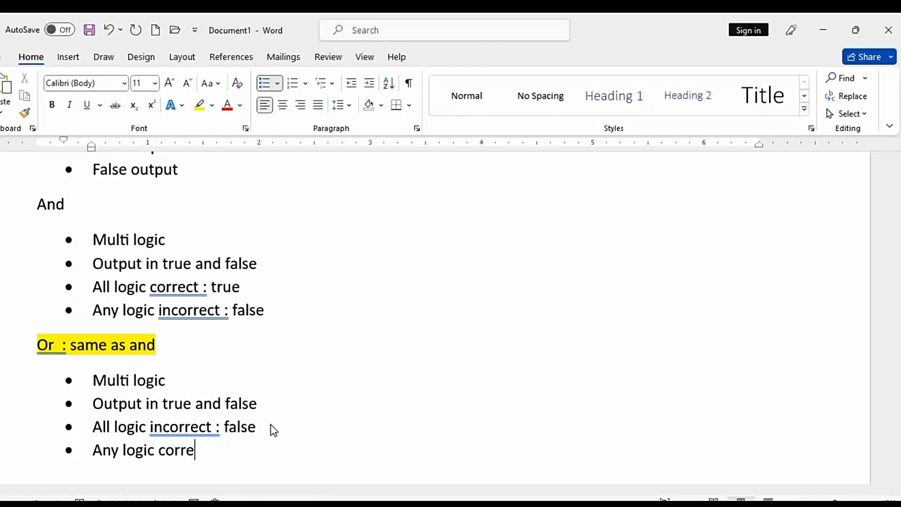
{"action": "type", "text": "ct : true"}
{"action": "key", "text": "alt+Tab"}
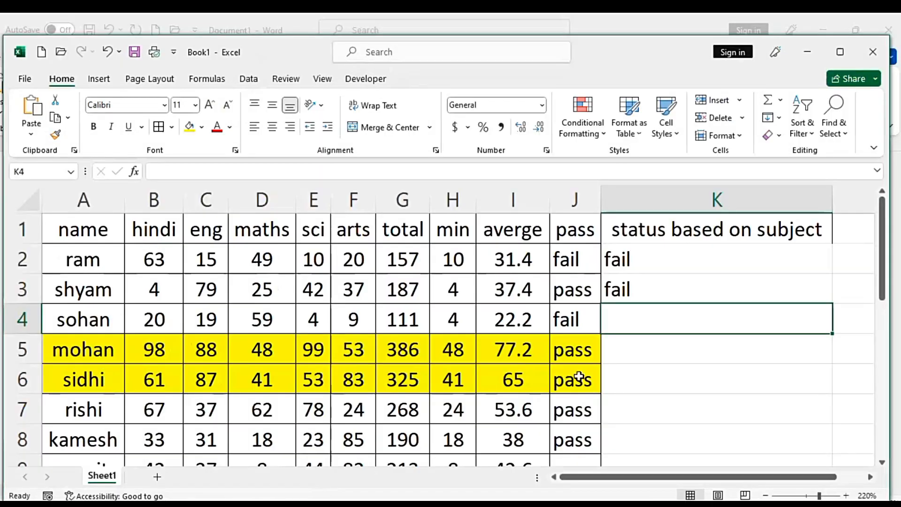
{"action": "double_click", "coordinate": [782, 315]}
{"action": "type", "text": "="}
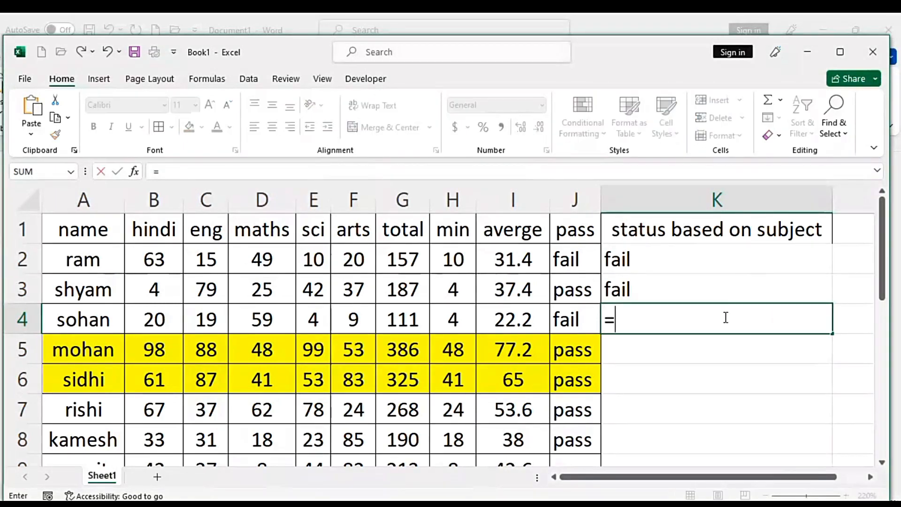
{"action": "key", "text": "BackSpace"}
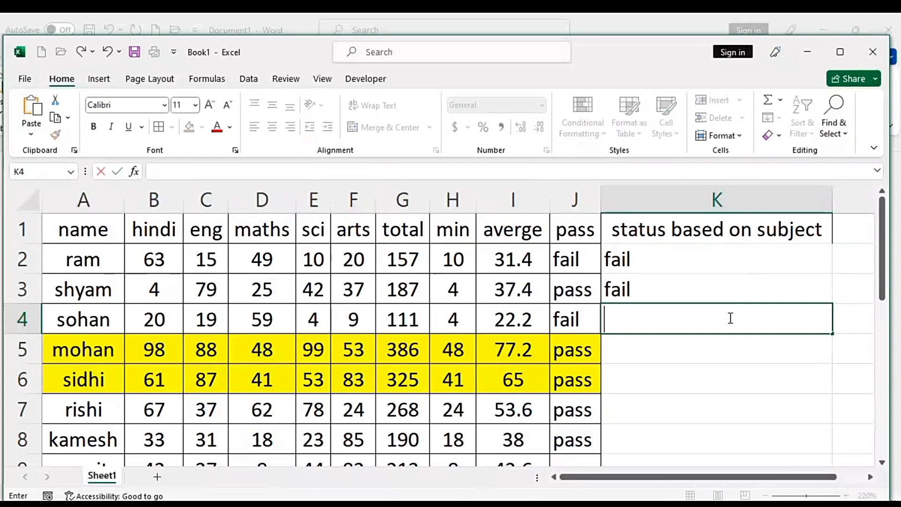
- Replace the contents of K2 with the start of an IF formula whose logical test is a nested OR function
{"action": "left_click", "coordinate": [676, 260]}
{"action": "double_click", "coordinate": [675, 260]}
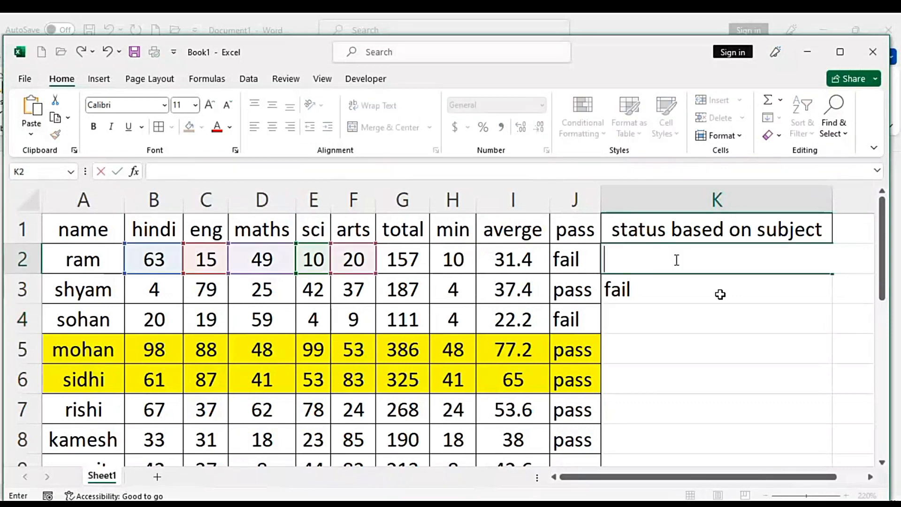
{"action": "type", "text": "=if"}
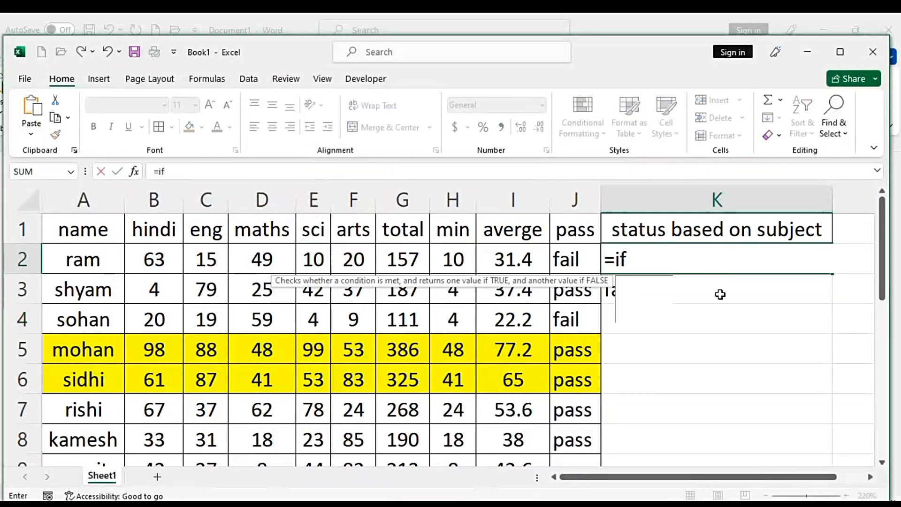
{"action": "type", "text": "("}
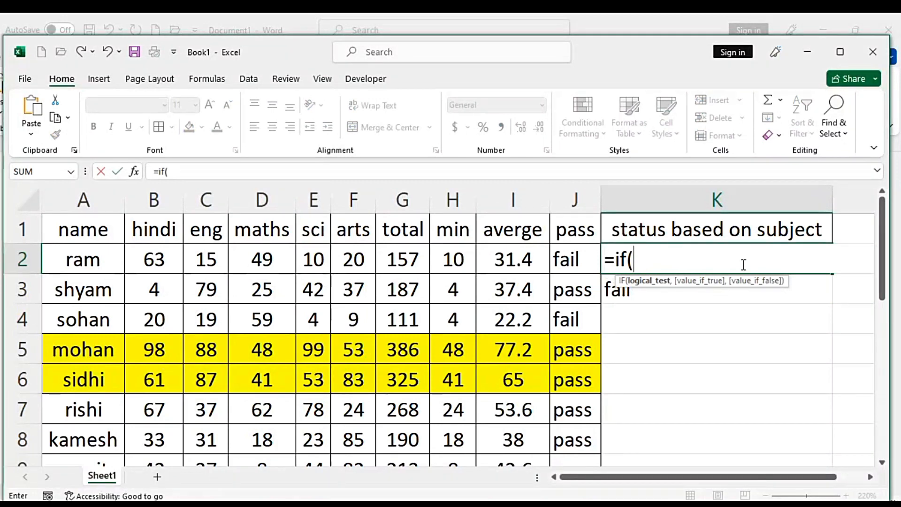
{"action": "type", "text": "or"}
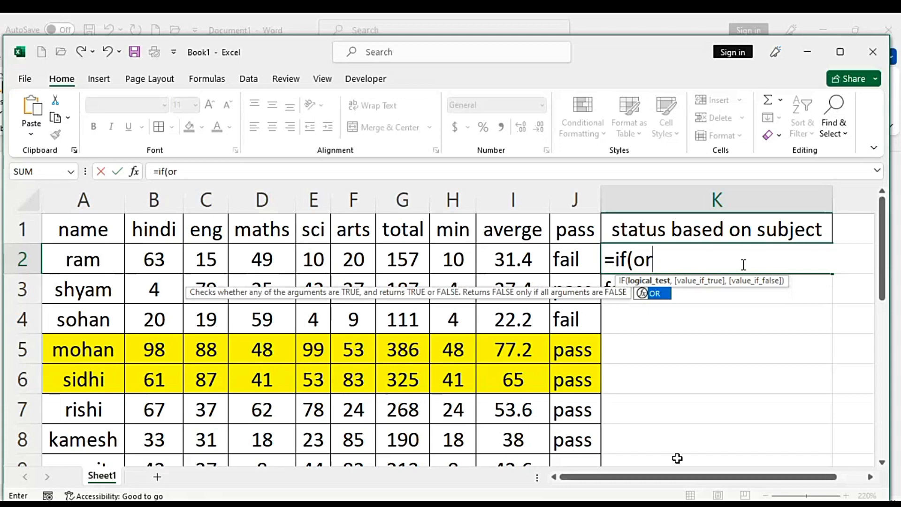
{"action": "key", "text": "Tab"}
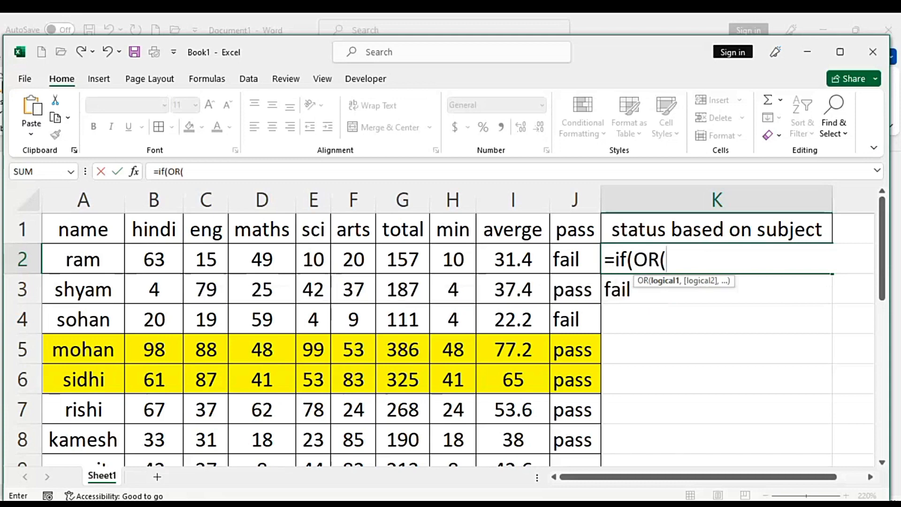
- Switch to the browser to look over the Teams, Meet and Session 03 pages, and return to the Excel marksheet
{"action": "key", "text": "alt+Tab"}
{"action": "left_click", "coordinate": [291, 32]}
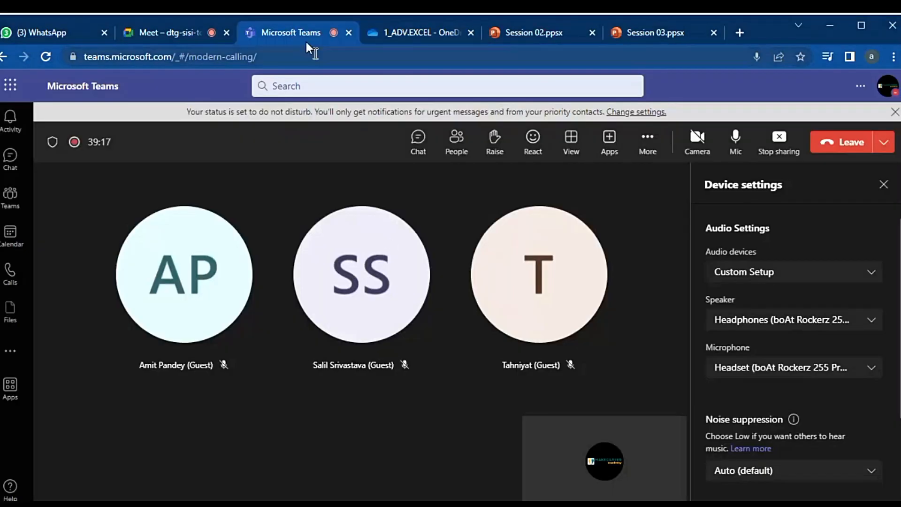
{"action": "left_click", "coordinate": [193, 24]}
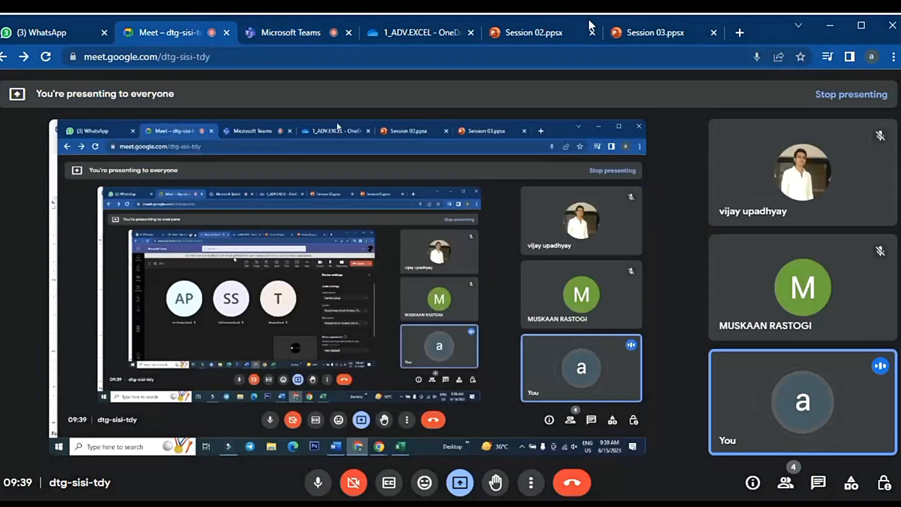
{"action": "left_click", "coordinate": [629, 31]}
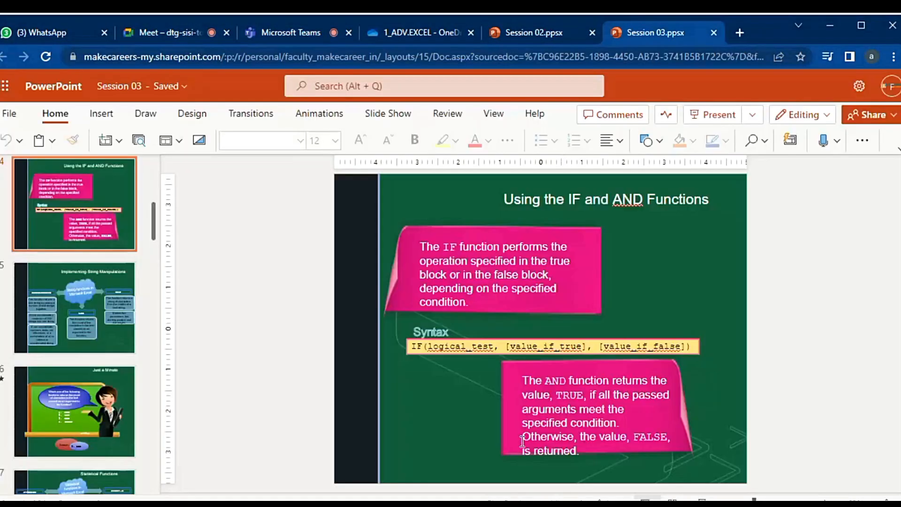
{"action": "left_click", "coordinate": [517, 505]}
{"action": "left_click", "coordinate": [516, 471]}
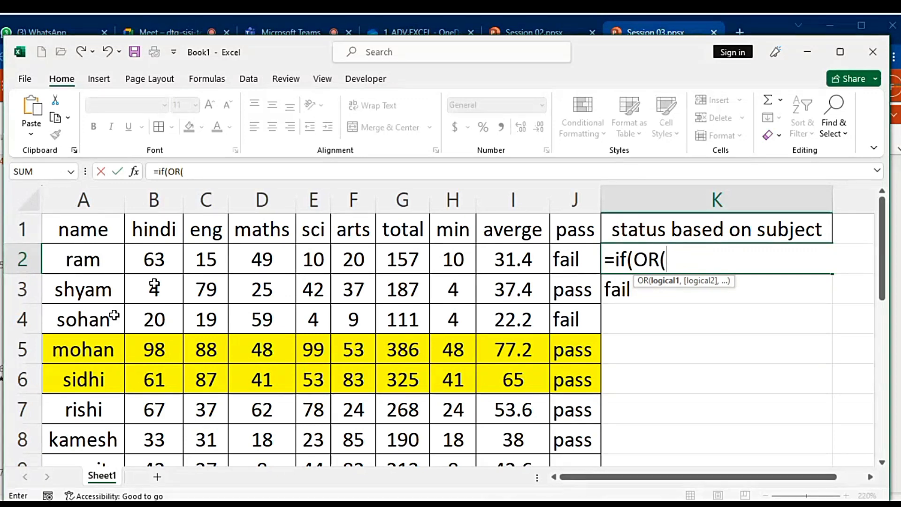
- Add the hindi, eng and maths conditions B2>=33, C2>=33 and D2>=33 to the OR function in K2
{"action": "left_click", "coordinate": [158, 269]}
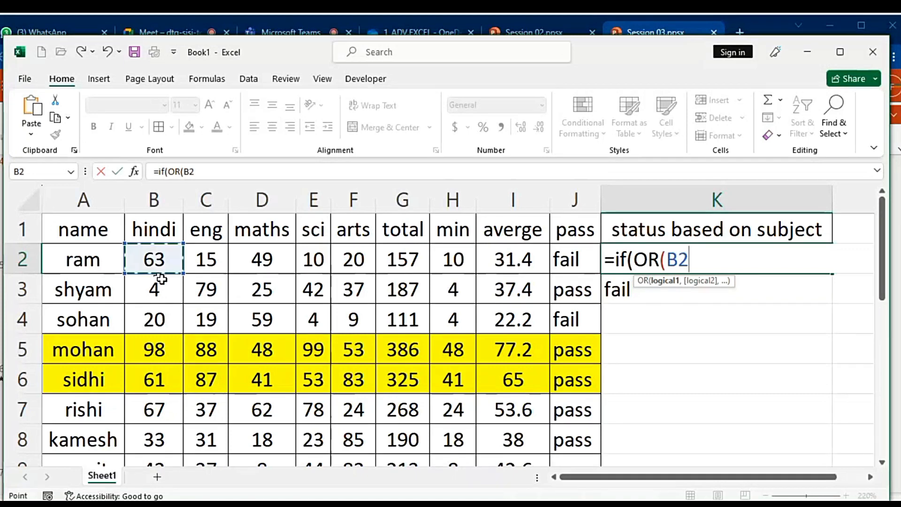
{"action": "type", "text": ">=33,"}
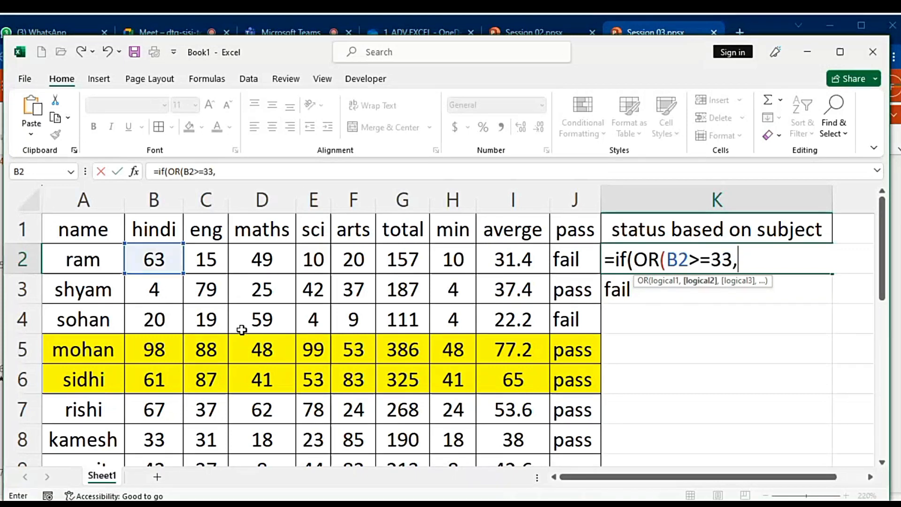
{"action": "left_click", "coordinate": [205, 258]}
{"action": "type", "text": ">"}
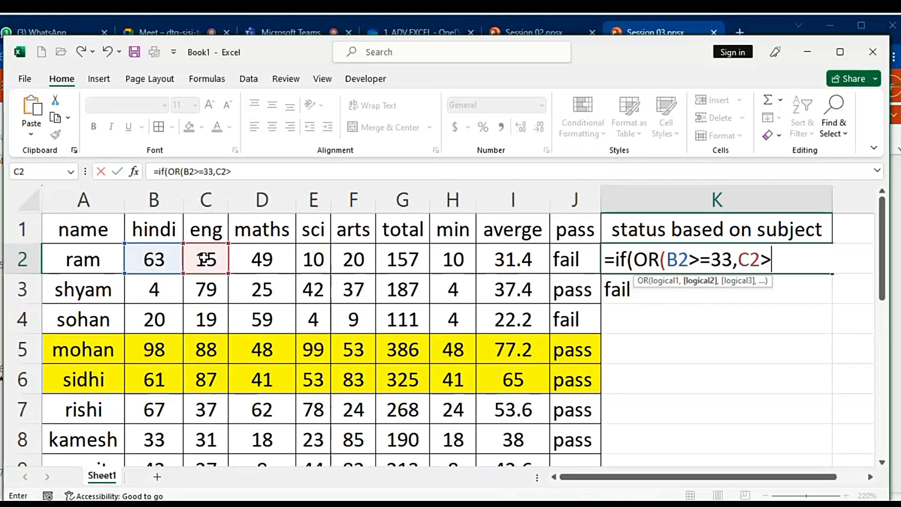
{"action": "type", "text": "=33"}
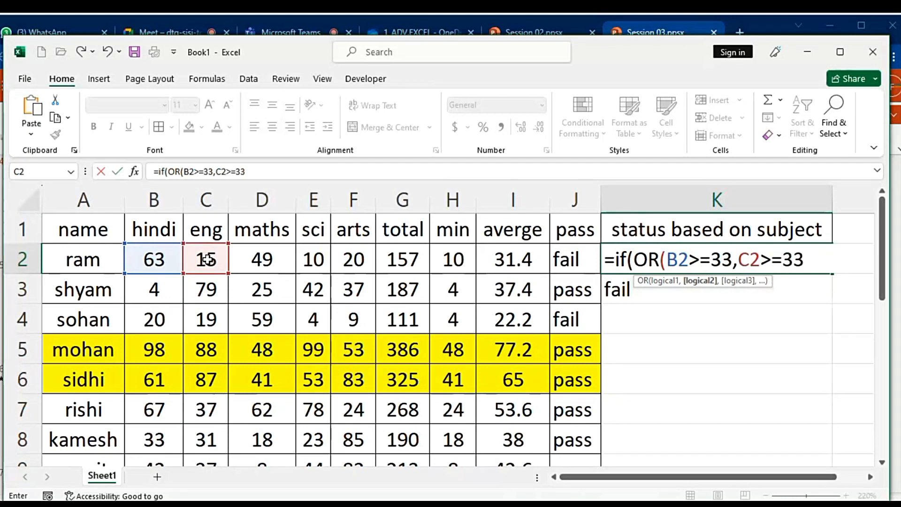
{"action": "type", "text": ","}
{"action": "left_click", "coordinate": [257, 262]}
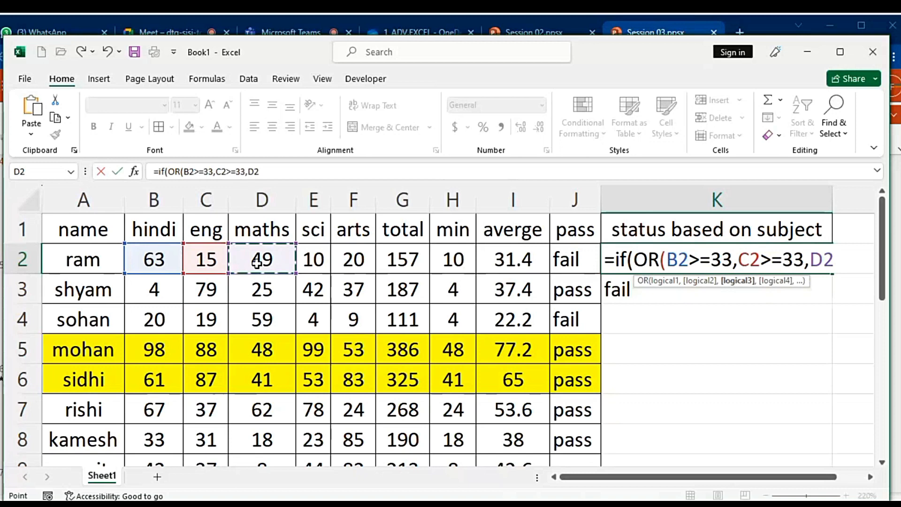
{"action": "type", "text": ">=33"}
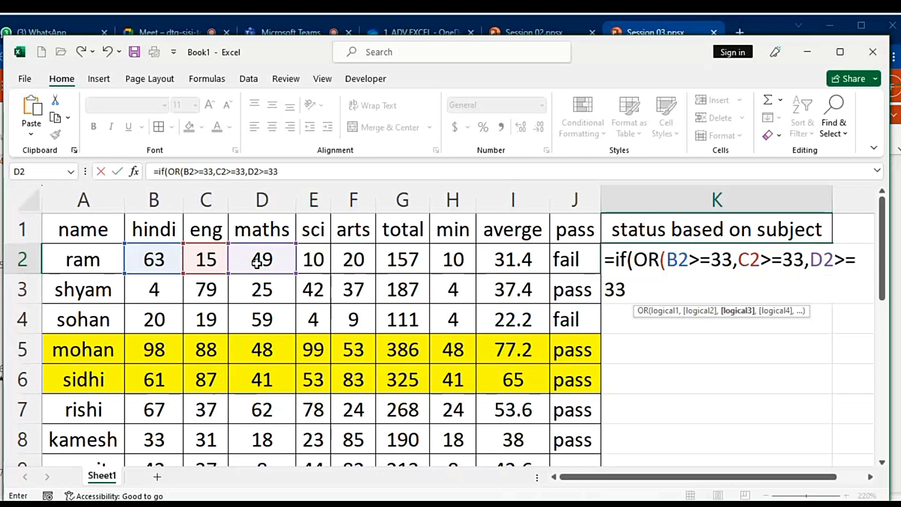
{"action": "type", "text": ","}
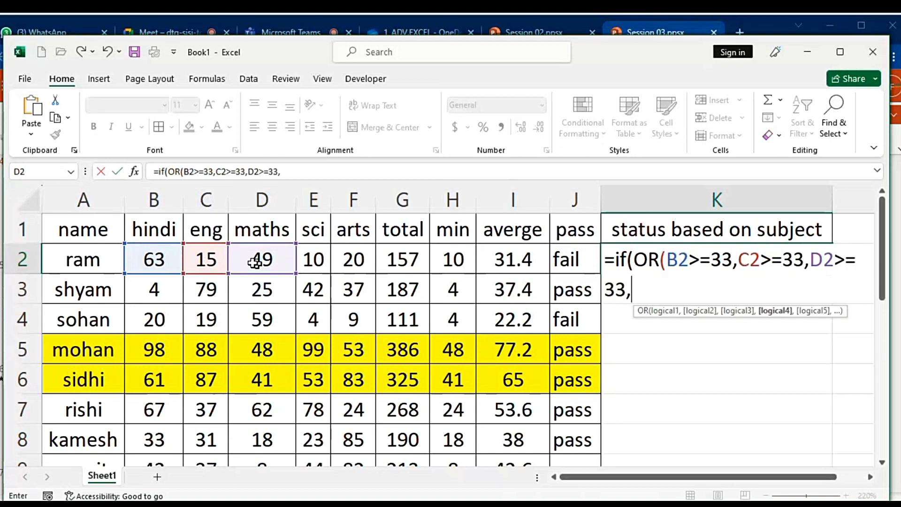
- Add the sci and arts conditions E2>=33 and F2>=33 to the OR function in K2 and close its bracket
{"action": "left_click", "coordinate": [313, 262]}
{"action": "type", "text": ">="}
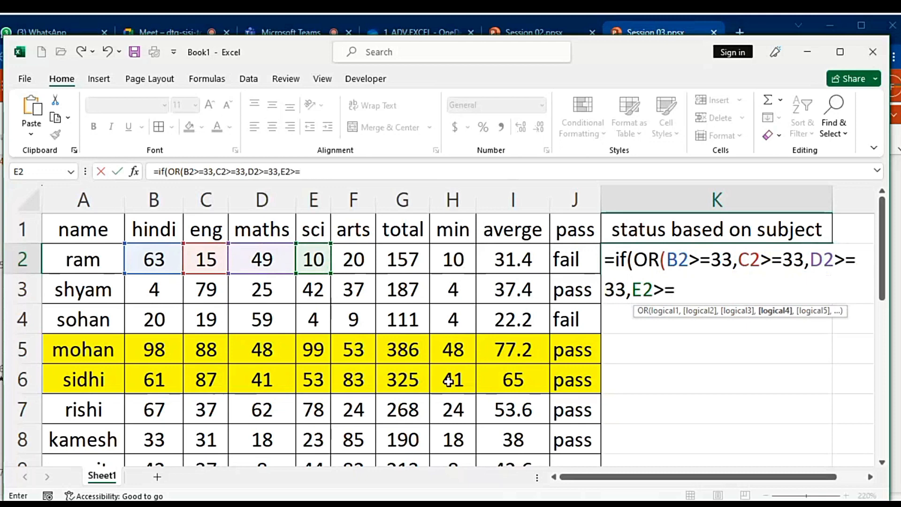
{"action": "type", "text": "33,"}
{"action": "left_click", "coordinate": [373, 257]}
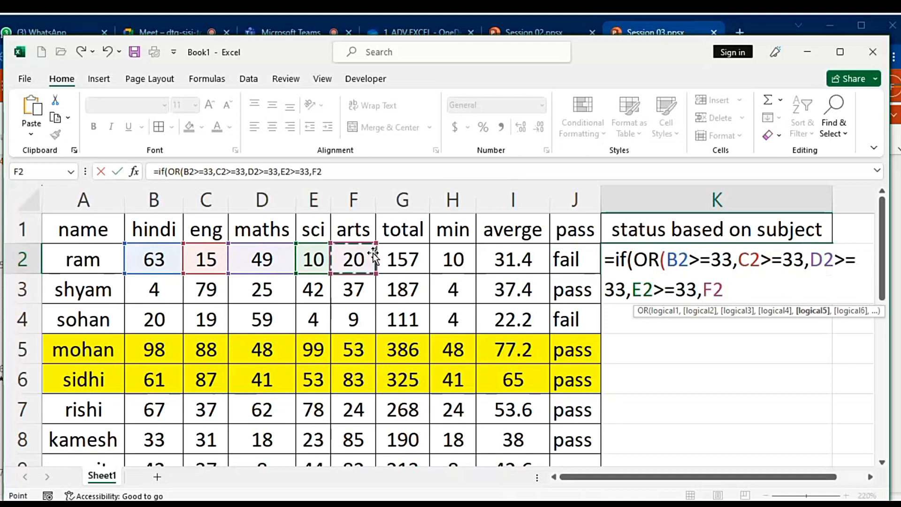
{"action": "type", "text": ">=33"}
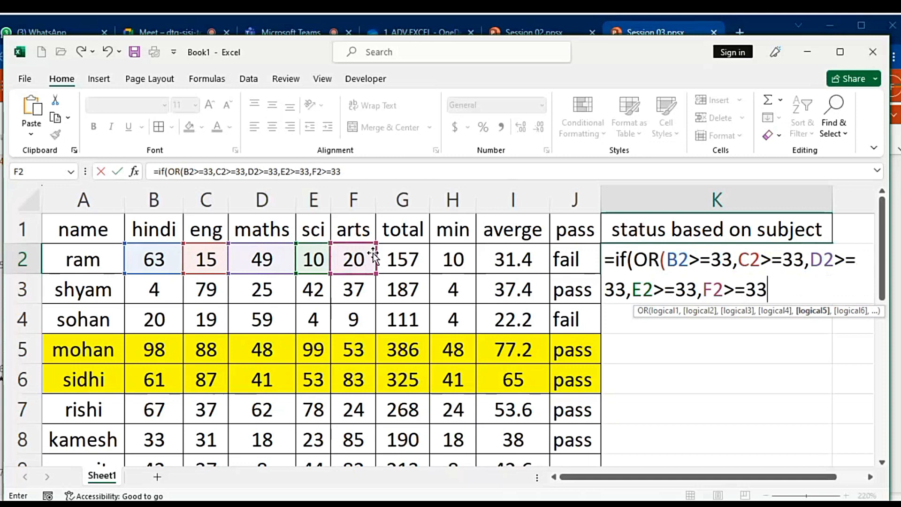
{"action": "type", "text": ")"}
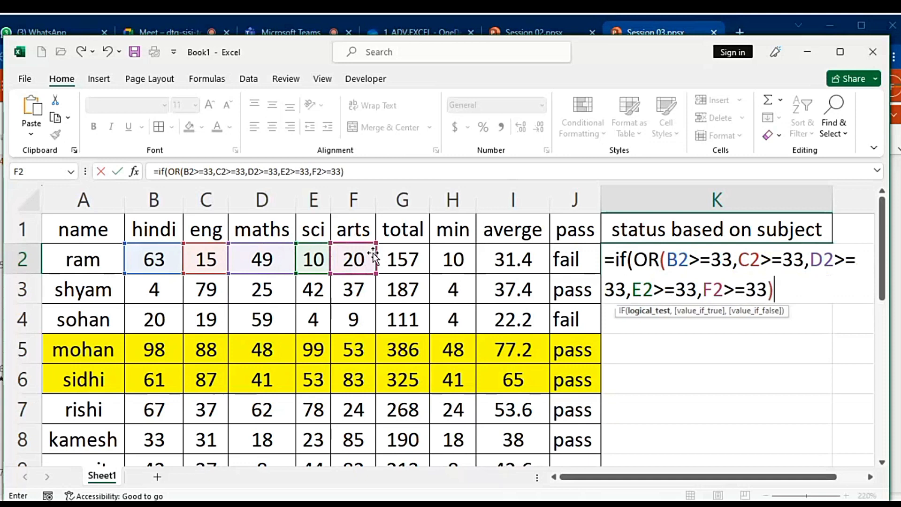
- Complete the IF formula in K2 with "pass" and "fail" as the true and false results, and reselect K2
{"action": "type", "text": ",\"pass"}
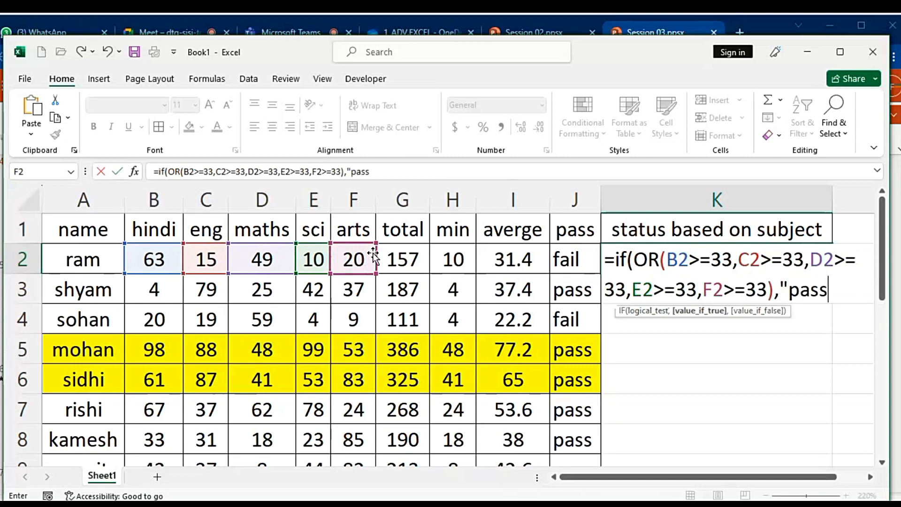
{"action": "type", "text": "\","}
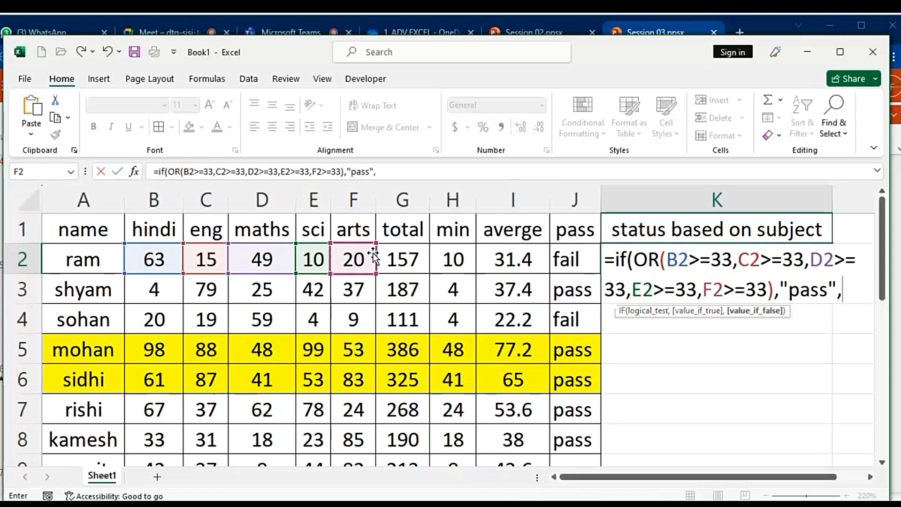
{"action": "type", "text": "\"fail\")"}
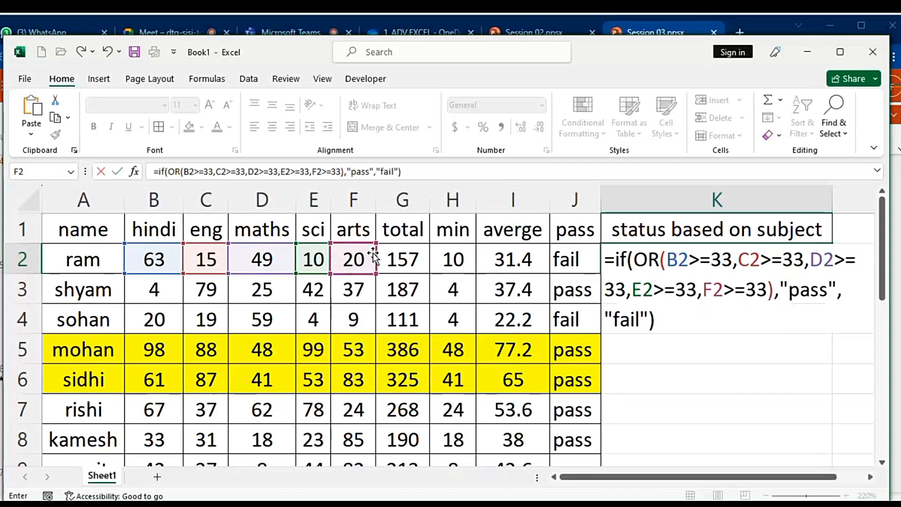
{"action": "key", "text": "Return"}
{"action": "left_click", "coordinate": [692, 257]}
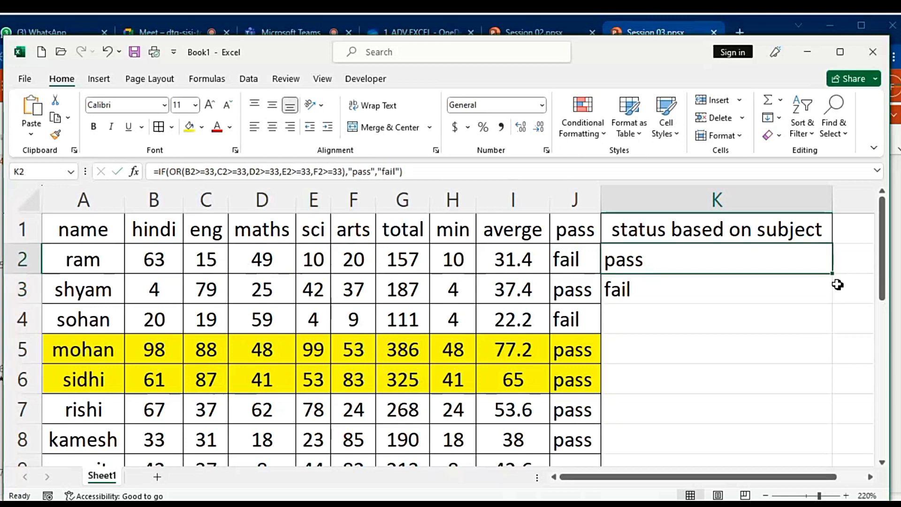
- Fill the OR pass/fail formula from K2 down the status column to row 13
{"action": "left_click_drag", "start_coordinate": [832, 274], "coordinate": [833, 304]}
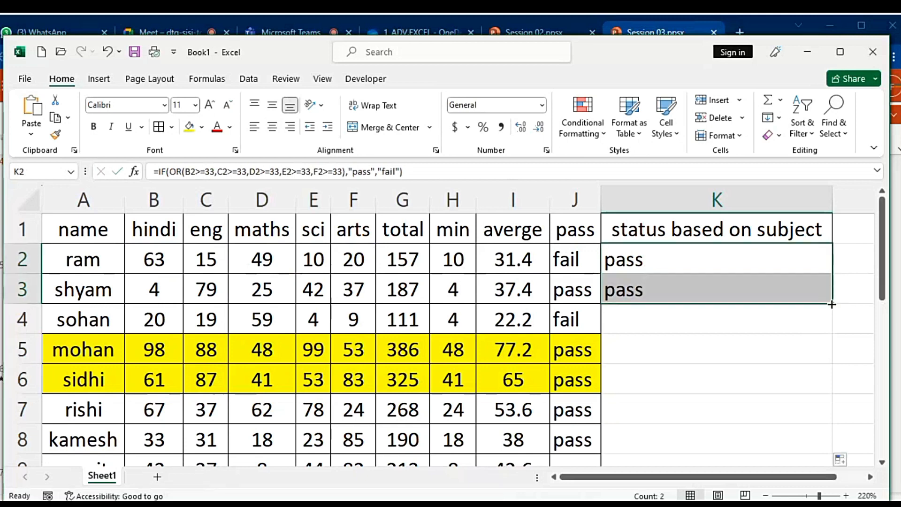
{"action": "double_click", "coordinate": [832, 304]}
{"action": "scroll", "coordinate": [829, 307], "scroll_direction": "down", "scroll_amount": 6}
{"action": "scroll", "coordinate": [700, 278], "scroll_direction": "up", "scroll_amount": 2}
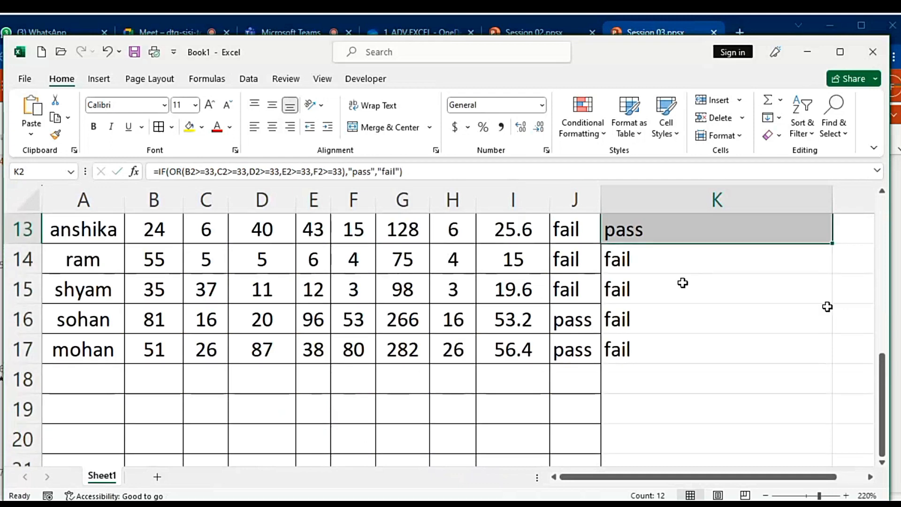
- Inspect the status results in K14:K17 and the AND formula in K14, leaving that formula unedited
{"action": "left_click_drag", "start_coordinate": [638, 262], "coordinate": [654, 351]}
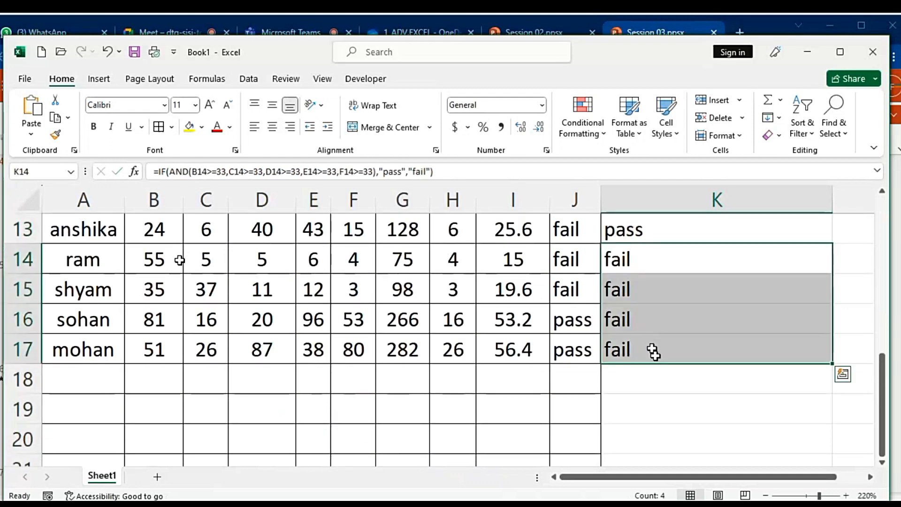
{"action": "left_click", "coordinate": [173, 260]}
{"action": "left_click", "coordinate": [647, 264]}
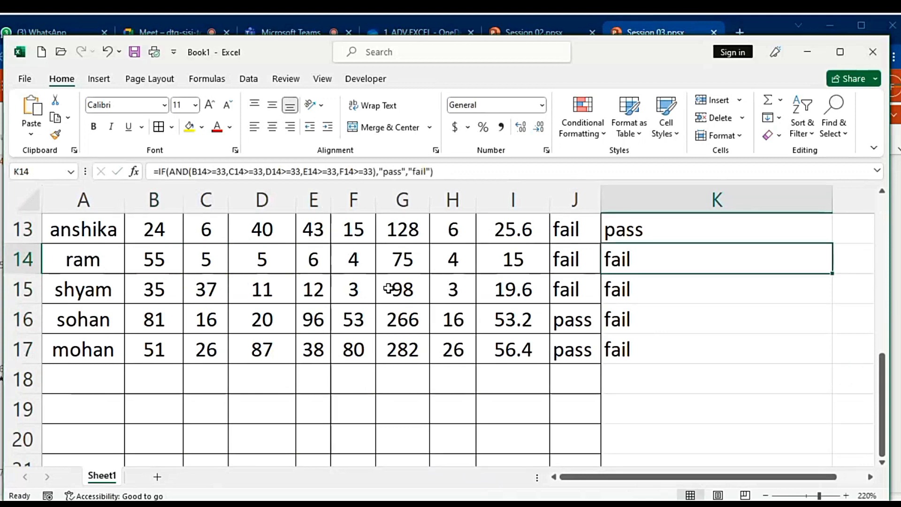
{"action": "left_click", "coordinate": [339, 172]}
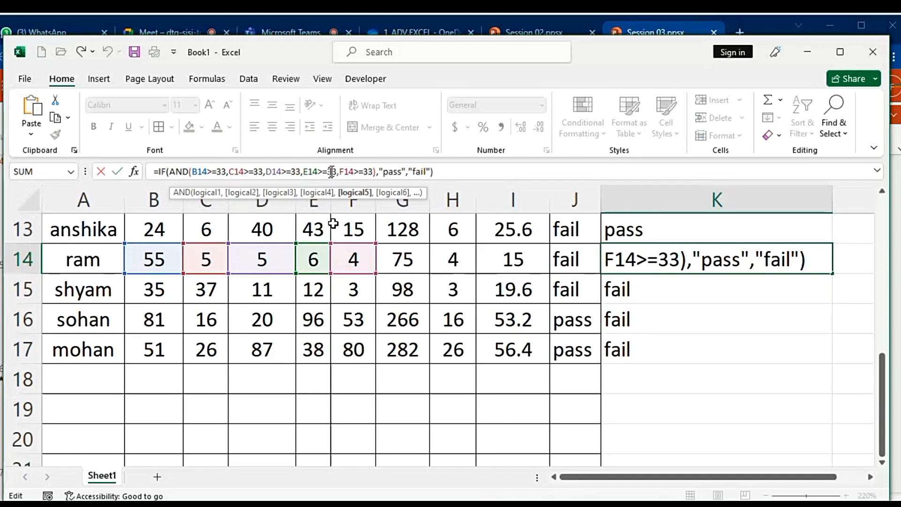
{"action": "scroll", "coordinate": [700, 332], "scroll_direction": "up", "scroll_amount": 4}
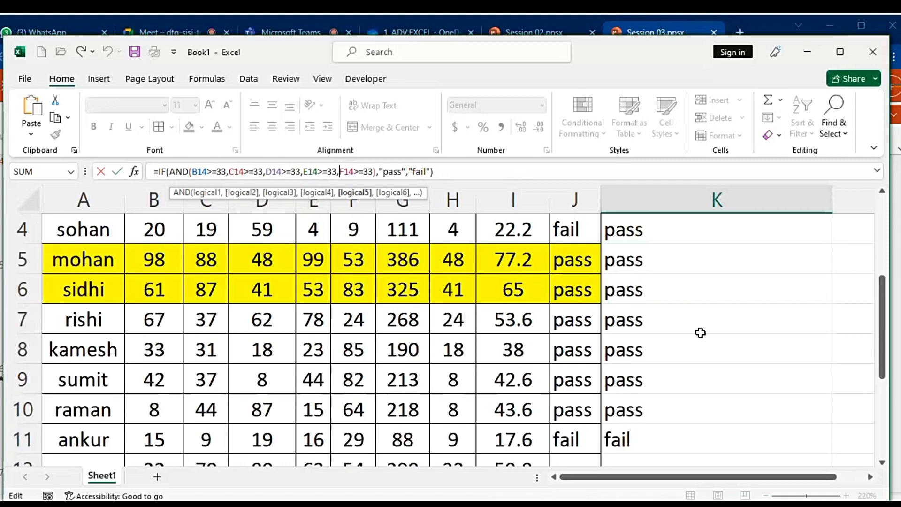
{"action": "left_click", "coordinate": [624, 266]}
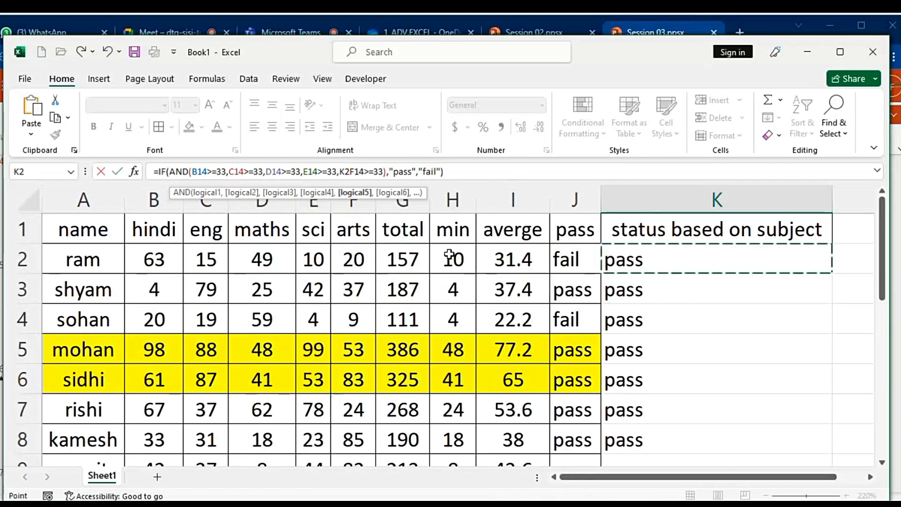
{"action": "key", "text": "Escape"}
- Fill the OR formula from K2 down the status column to K17 and review the filled rows
{"action": "scroll", "coordinate": [857, 350], "scroll_direction": "up", "scroll_amount": 2}
{"action": "left_click", "coordinate": [668, 261]}
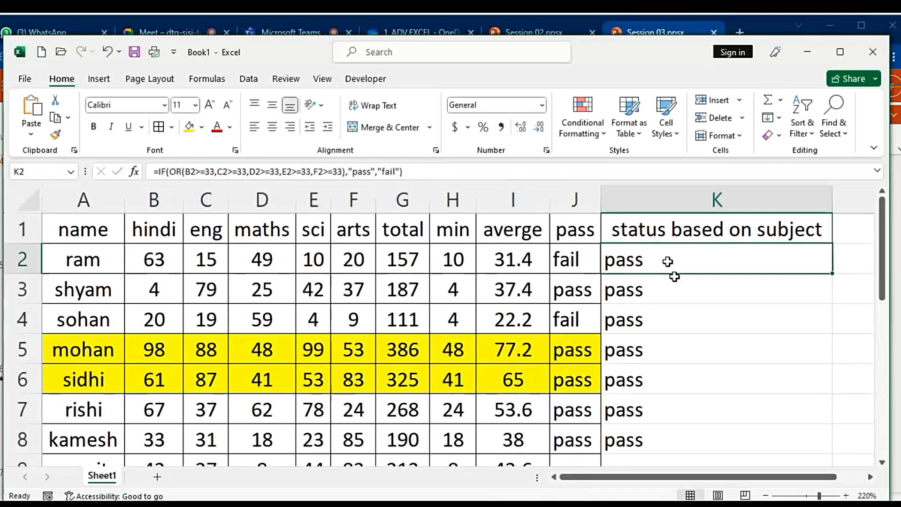
{"action": "left_click_drag", "start_coordinate": [833, 274], "coordinate": [834, 423]}
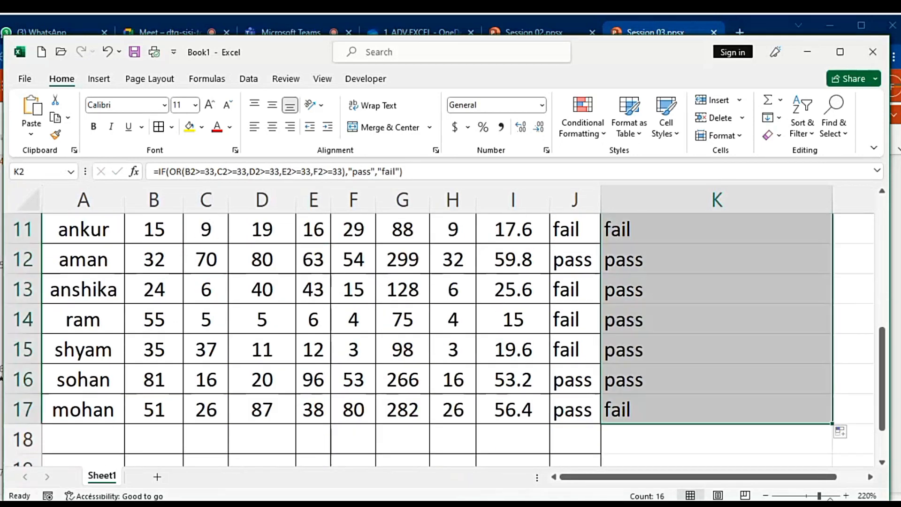
{"action": "scroll", "coordinate": [698, 396], "scroll_direction": "up", "scroll_amount": 3}
{"action": "scroll", "coordinate": [671, 390], "scroll_direction": "down", "scroll_amount": 2}
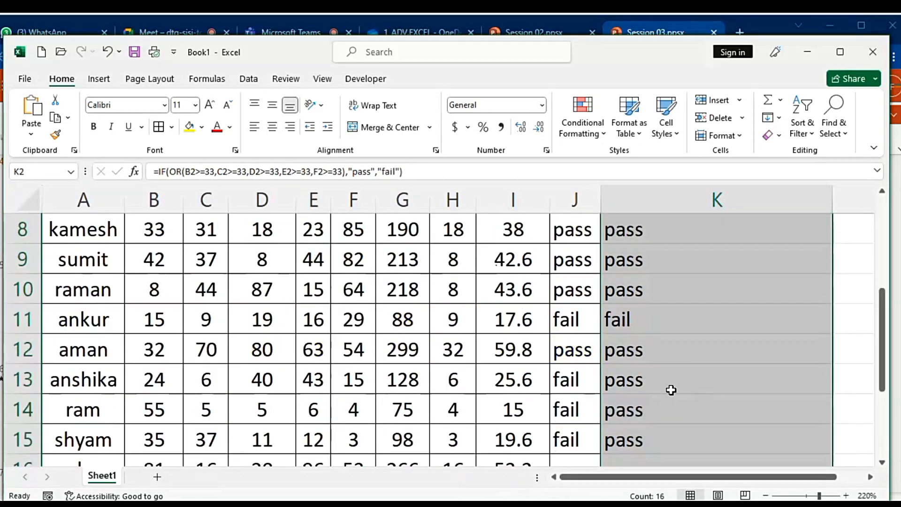
- Select the row 11 student's marks from hindi to arts to compare them with the result in K11
{"action": "left_click", "coordinate": [89, 319]}
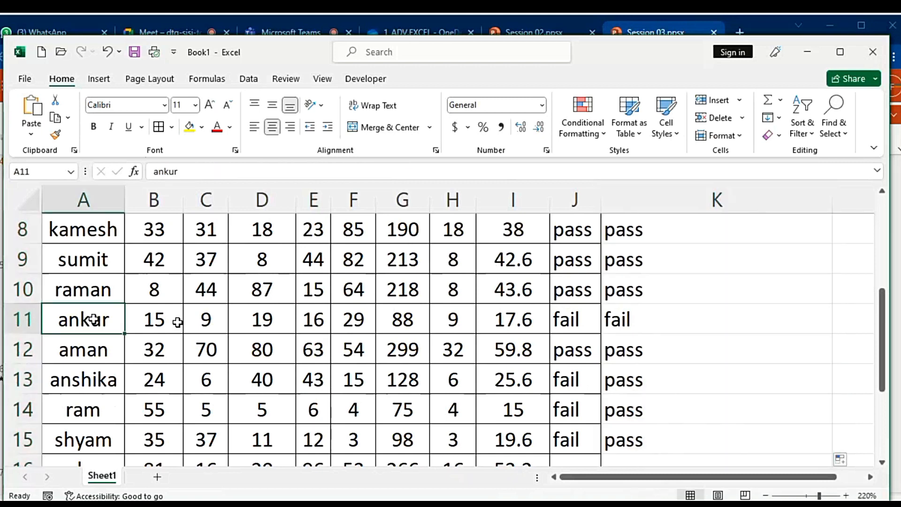
{"action": "left_click", "coordinate": [162, 318]}
{"action": "left_click_drag", "start_coordinate": [162, 318], "coordinate": [369, 323]}
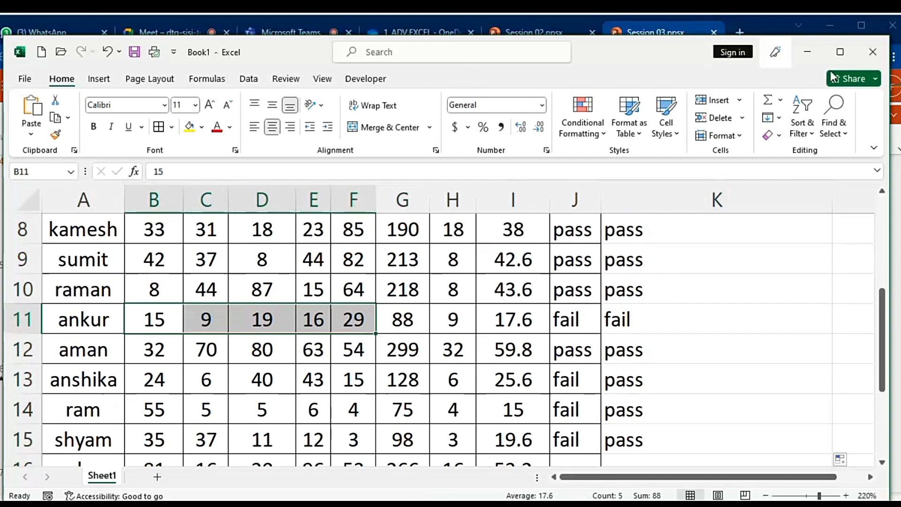
- Switch to the browser to check the Teams and Meet calls, and read the unread message in WhatsApp
{"action": "left_click", "coordinate": [820, 60]}
{"action": "left_click", "coordinate": [266, 33]}
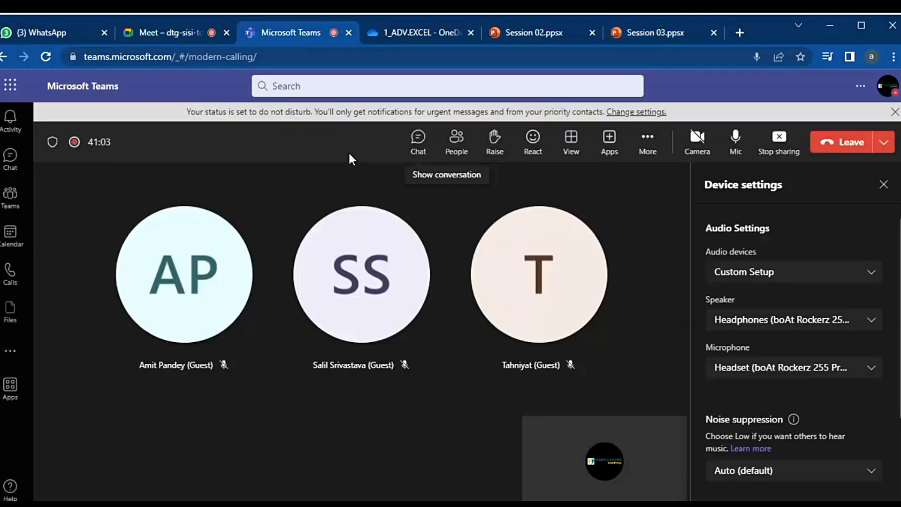
{"action": "left_click", "coordinate": [188, 32]}
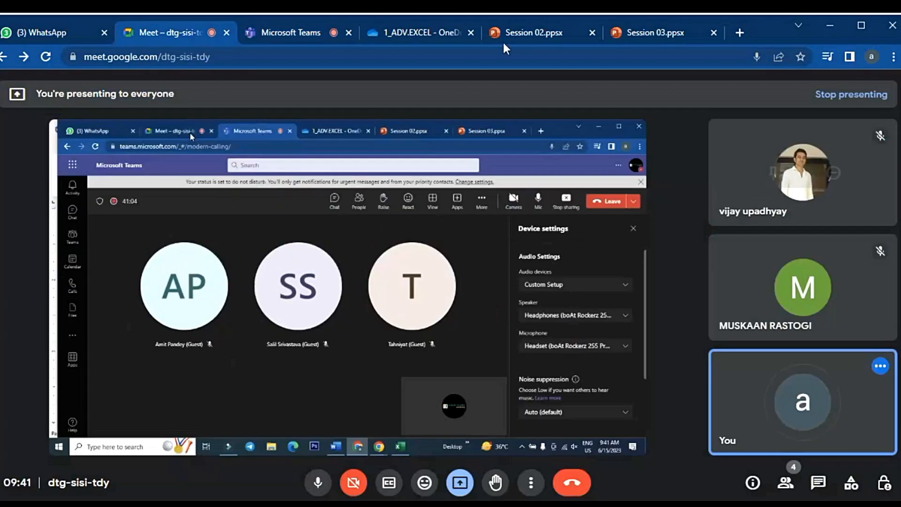
{"action": "left_click", "coordinate": [101, 26]}
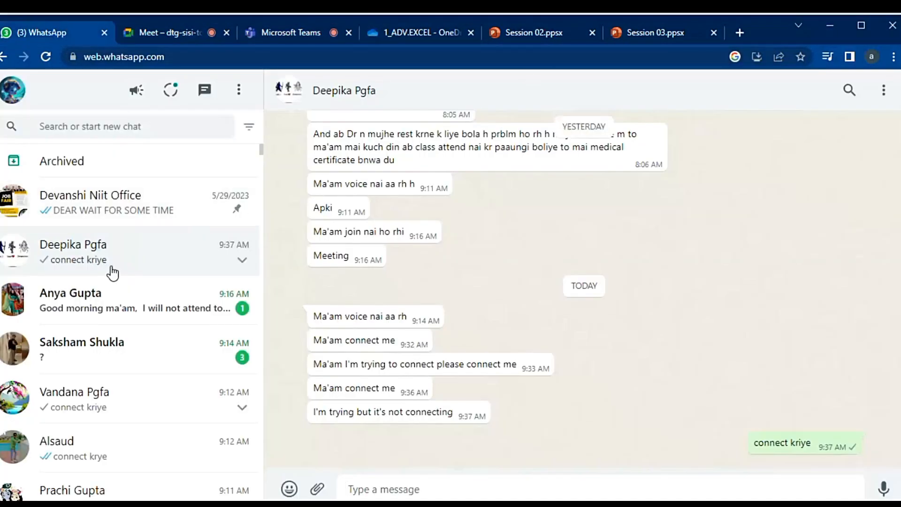
{"action": "left_click", "coordinate": [145, 313]}
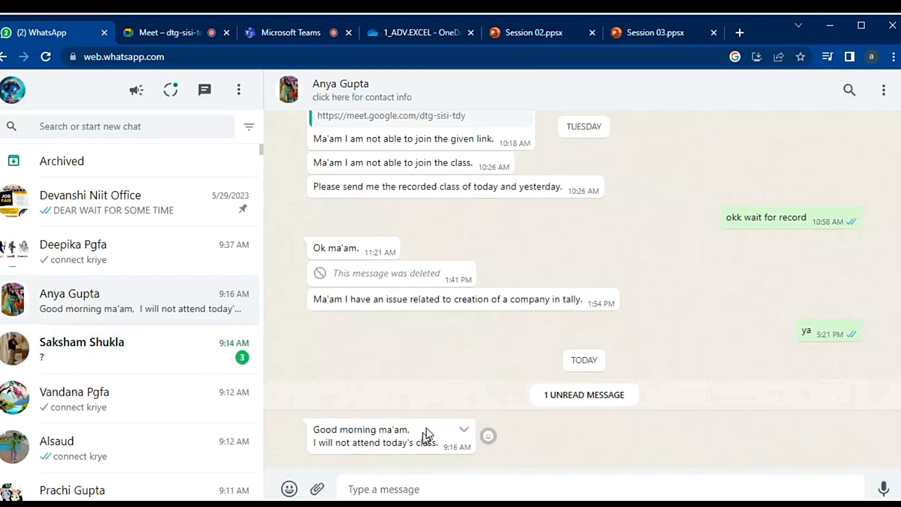
- Look over the Session 03 and Session 02 presentations, dismiss the Designer tip, and return to Session 03
{"action": "left_click", "coordinate": [662, 30]}
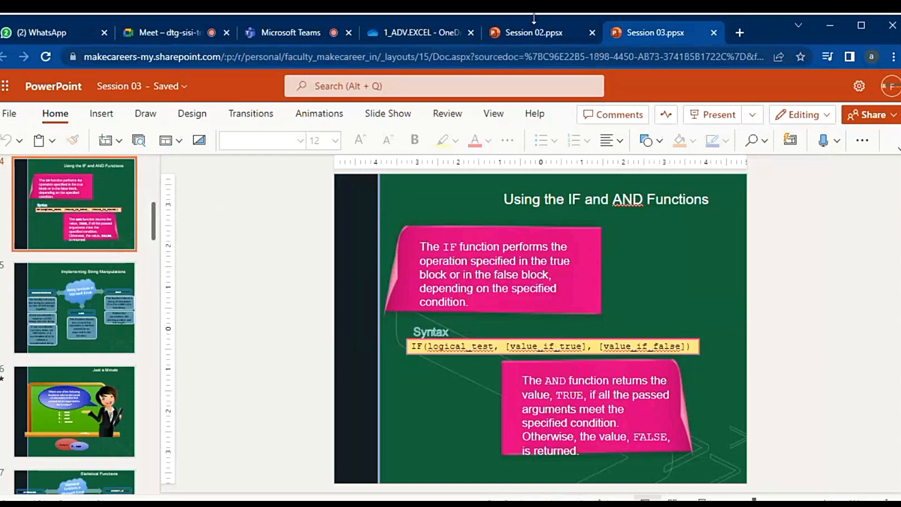
{"action": "left_click", "coordinate": [540, 29]}
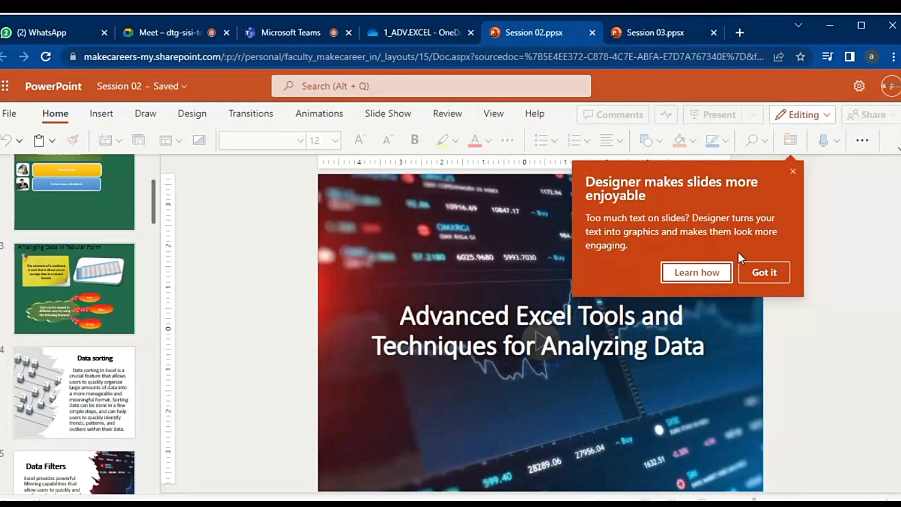
{"action": "left_click", "coordinate": [756, 272]}
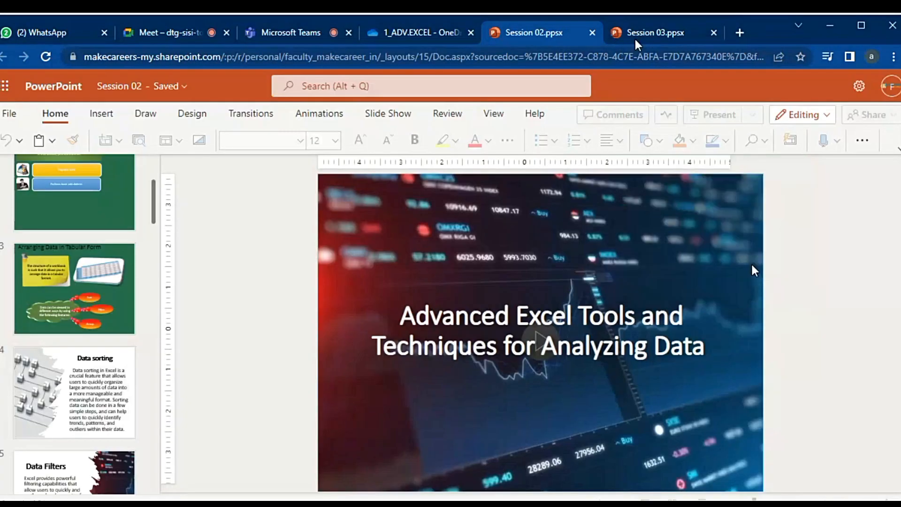
{"action": "left_click", "coordinate": [650, 37]}
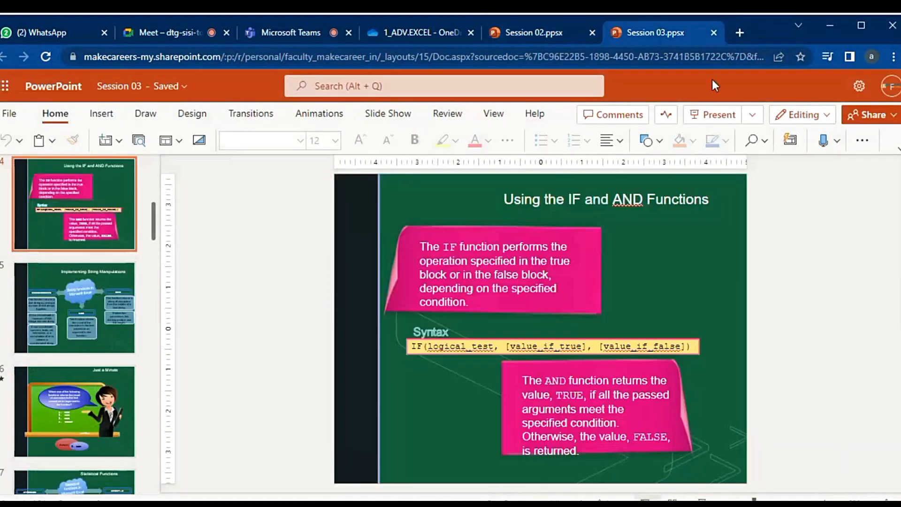
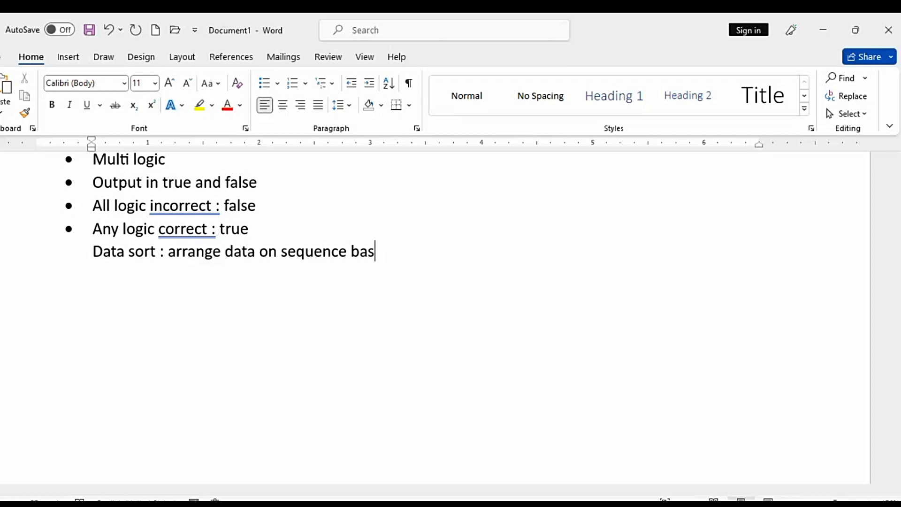
- In the Word notes, complete the line "Data sort : arrange data on sequence basis" and start a bullet below it
{"action": "type", "text": "is"}
{"action": "mouse_move", "coordinate": [420, 504]}
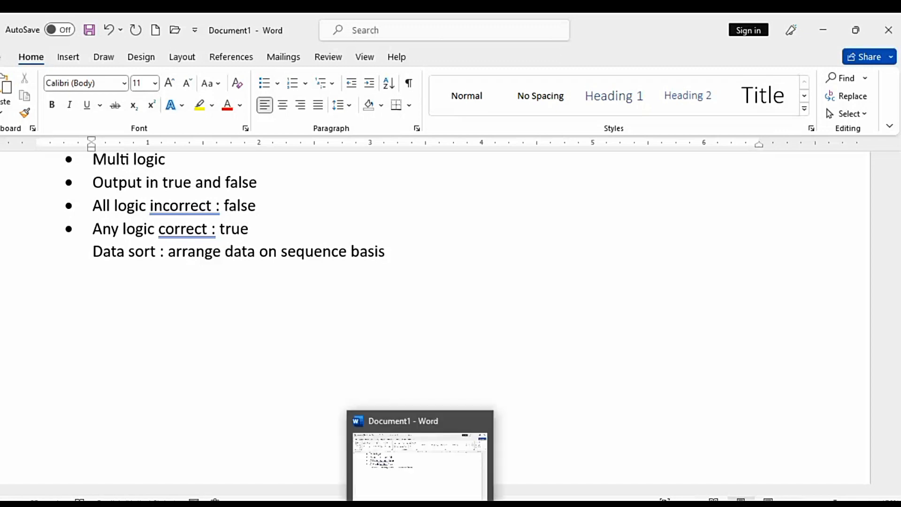
{"action": "key", "text": "Return"}
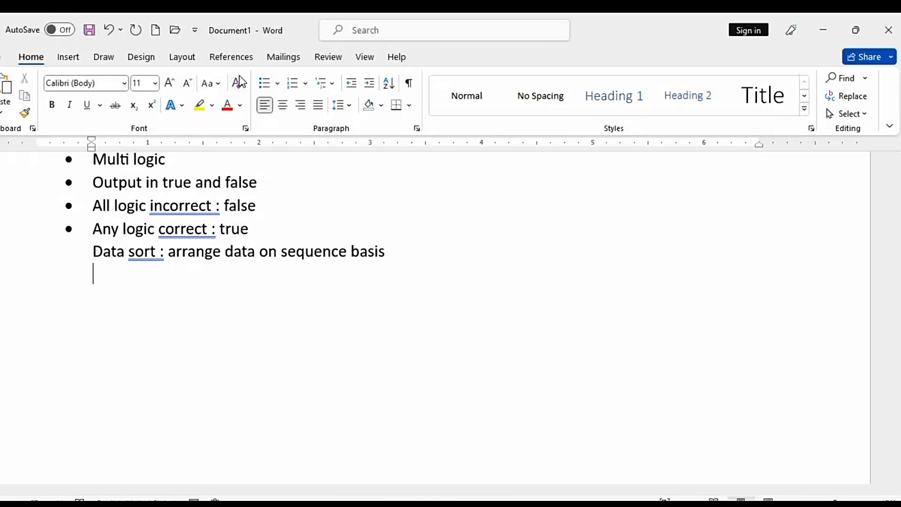
{"action": "left_click", "coordinate": [266, 86]}
- Copy "data on sequence" from the Data sort line into the new bullet and indent that bullet one level
{"action": "double_click", "coordinate": [254, 263]}
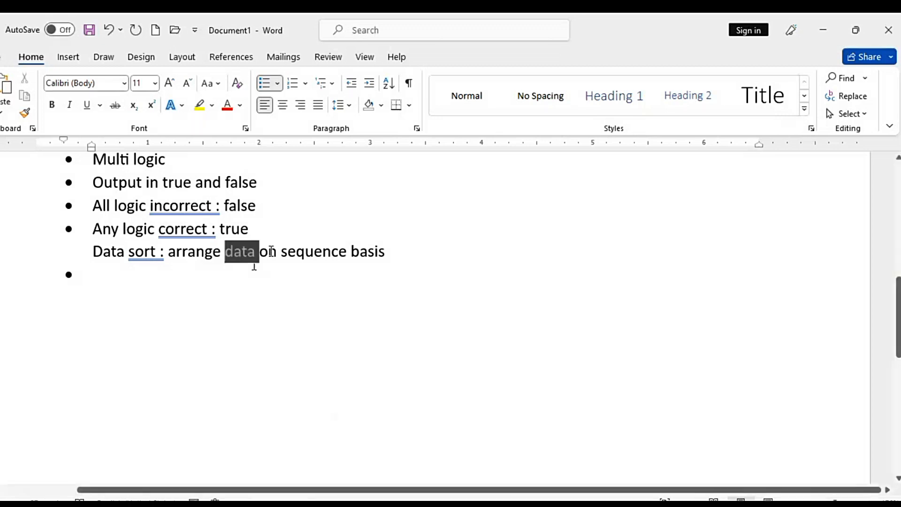
{"action": "left_click_drag", "start_coordinate": [272, 252], "coordinate": [332, 261]}
{"action": "key", "text": "ctrl+c"}
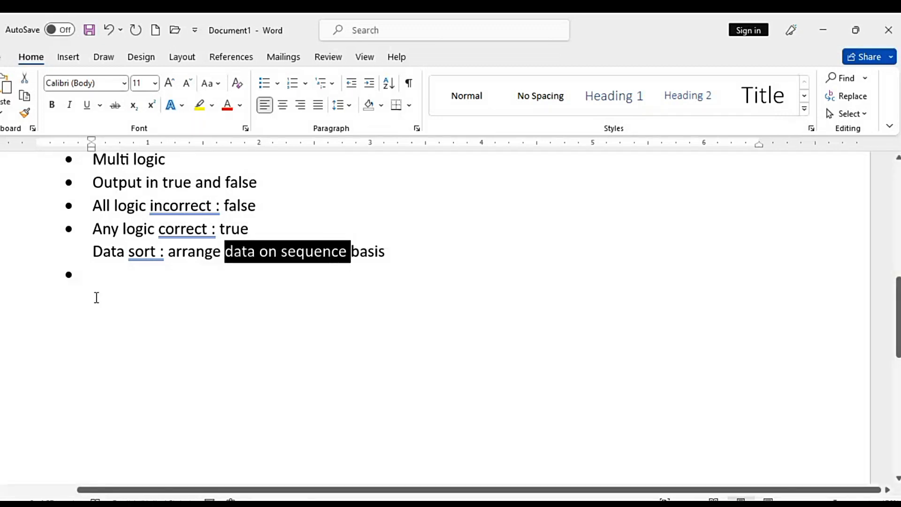
{"action": "left_click", "coordinate": [96, 298]}
{"action": "key", "text": "ctrl+v"}
{"action": "left_click", "coordinate": [66, 275]}
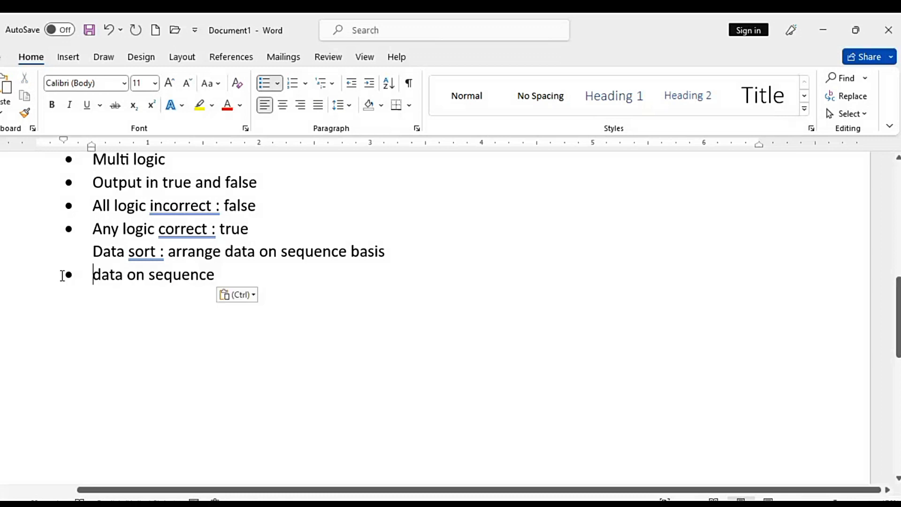
{"action": "key", "text": "Tab"}
- Reword the indented bullet to read "data sequence based on data type"
{"action": "left_click", "coordinate": [288, 276]}
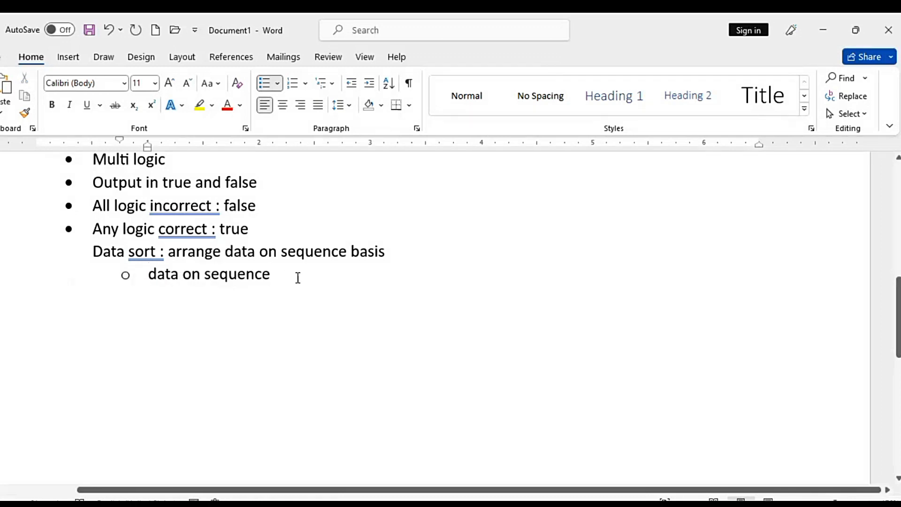
{"action": "type", "text": "v"}
{"action": "key", "text": "BackSpace"}
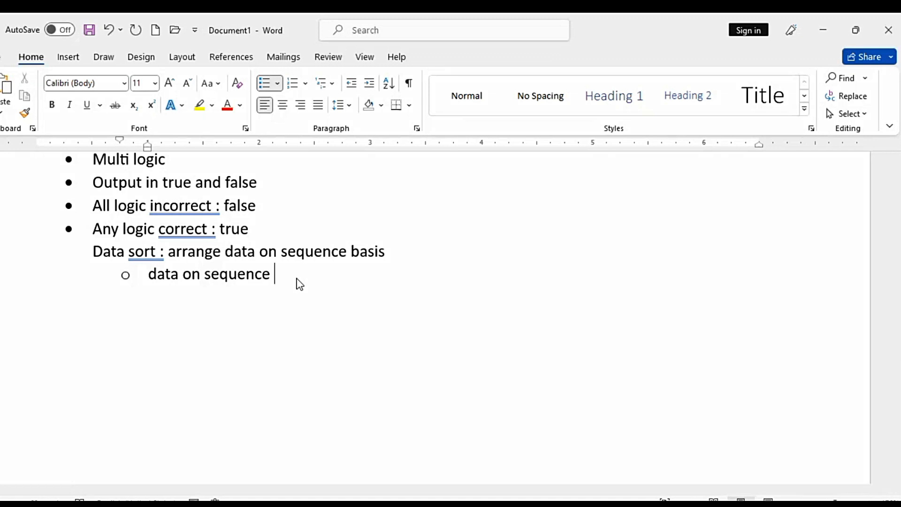
{"action": "type", "text": "based on data type"}
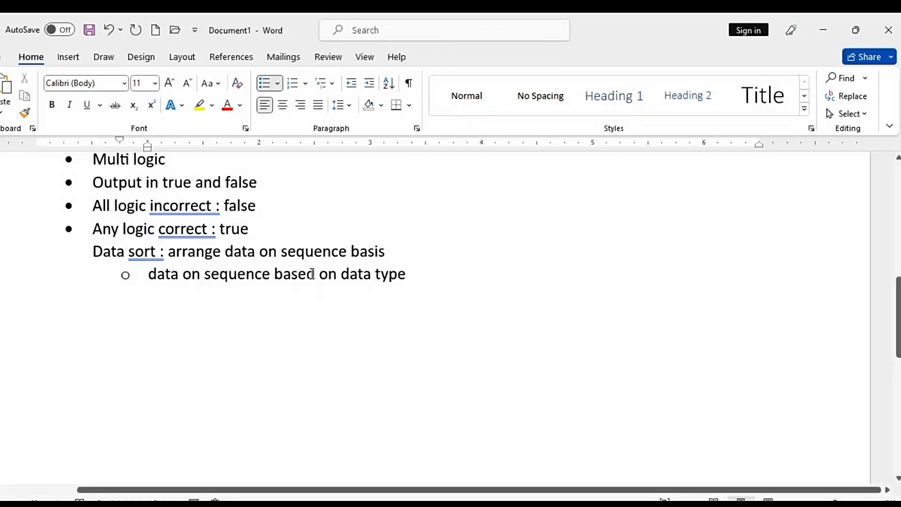
{"action": "left_click", "coordinate": [205, 273]}
{"action": "key", "text": "BackSpace"}
{"action": "key", "text": "BackSpace"}
{"action": "key", "text": "BackSpace"}
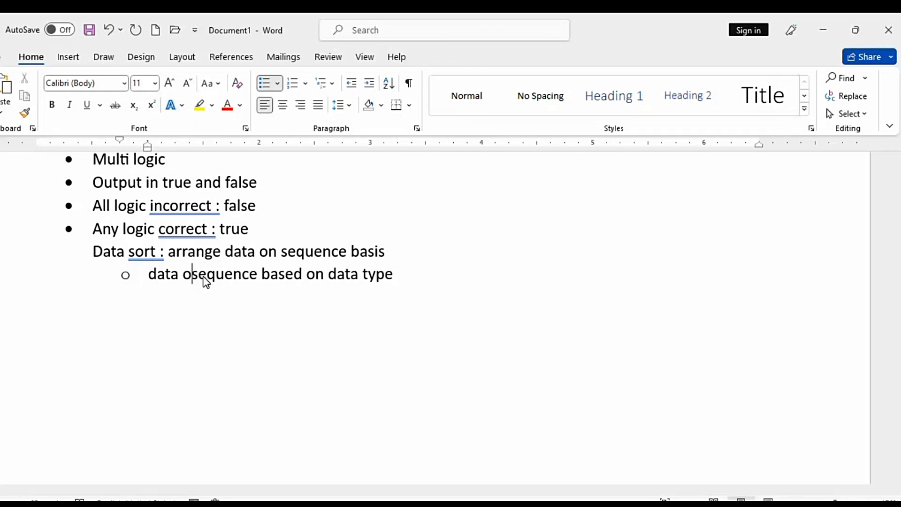
- Center the "Data sort : arrange data on sequence basis" line and place the cursor at its start
{"action": "scroll", "coordinate": [179, 332], "scroll_direction": "up", "scroll_amount": 2}
{"action": "scroll", "coordinate": [150, 335], "scroll_direction": "up", "scroll_amount": 1}
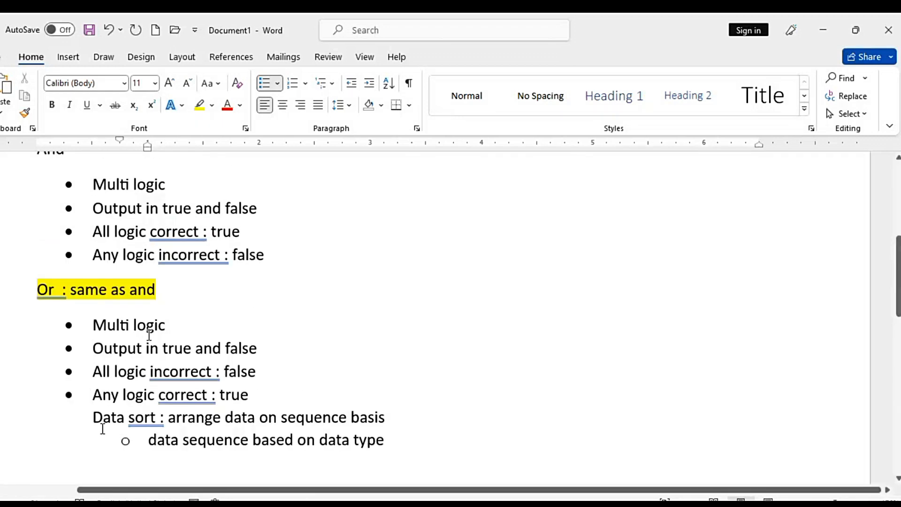
{"action": "left_click", "coordinate": [93, 419]}
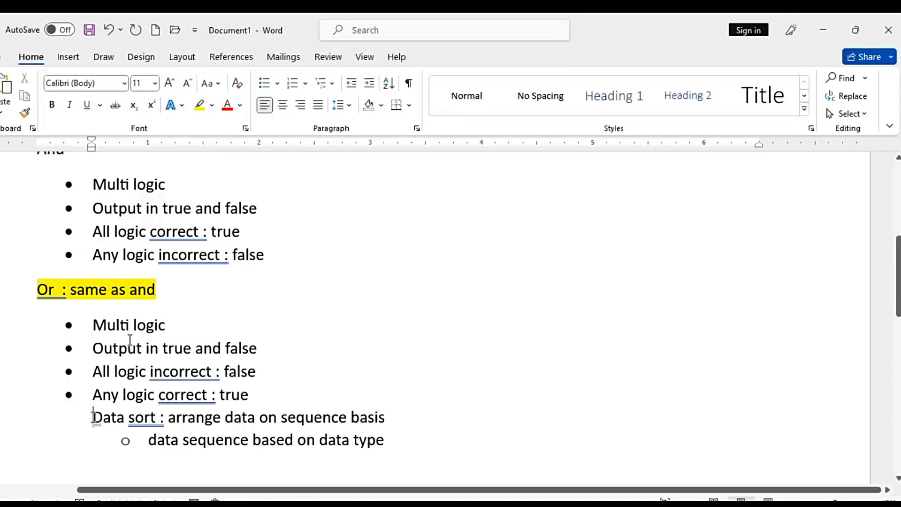
{"action": "left_click", "coordinate": [283, 105]}
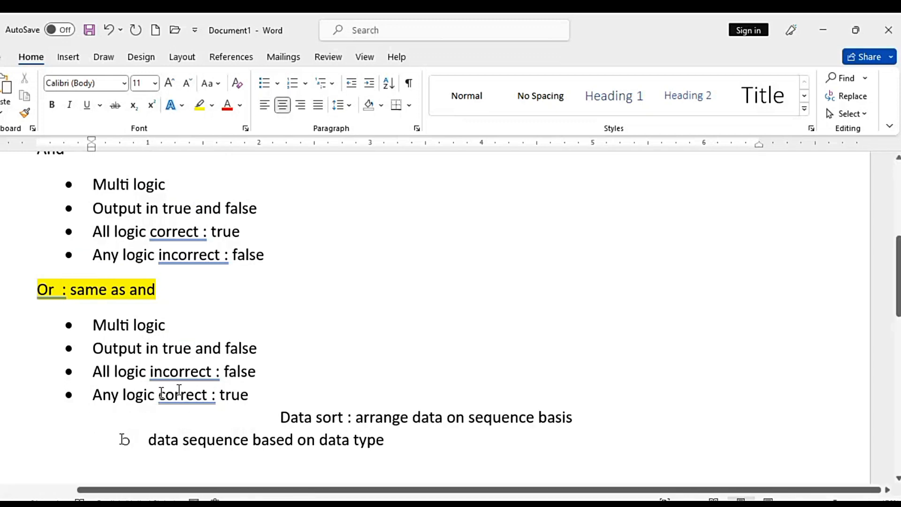
{"action": "left_click", "coordinate": [128, 440]}
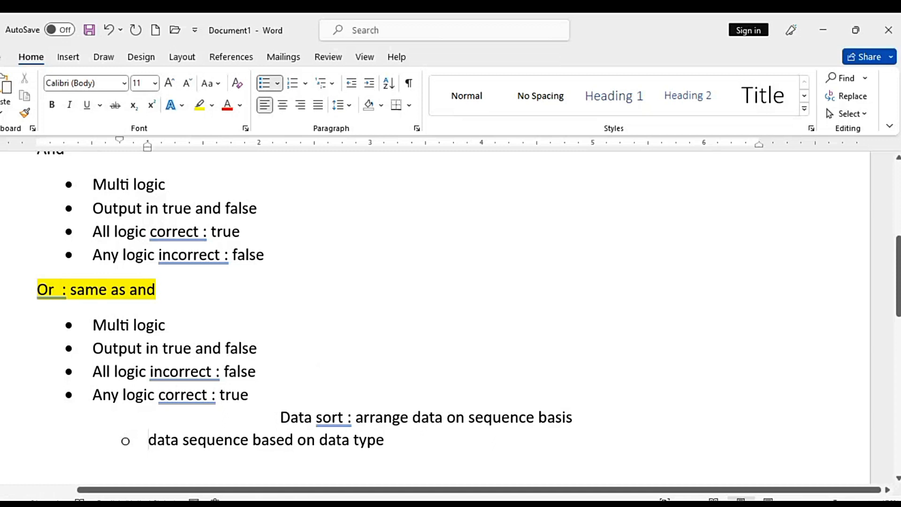
{"action": "left_click", "coordinate": [282, 418]}
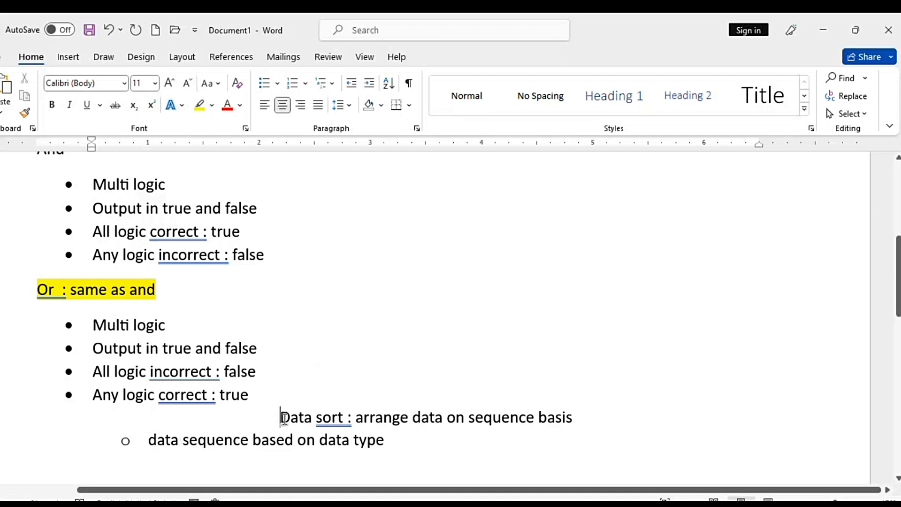
- Remove the centering and indent from the "Data sort : arrange data on sequence basis" line, returning it to left-aligned normal text
{"action": "key", "text": "BackSpace"}
{"action": "key", "text": "BackSpace"}
{"action": "key", "text": "BackSpace"}
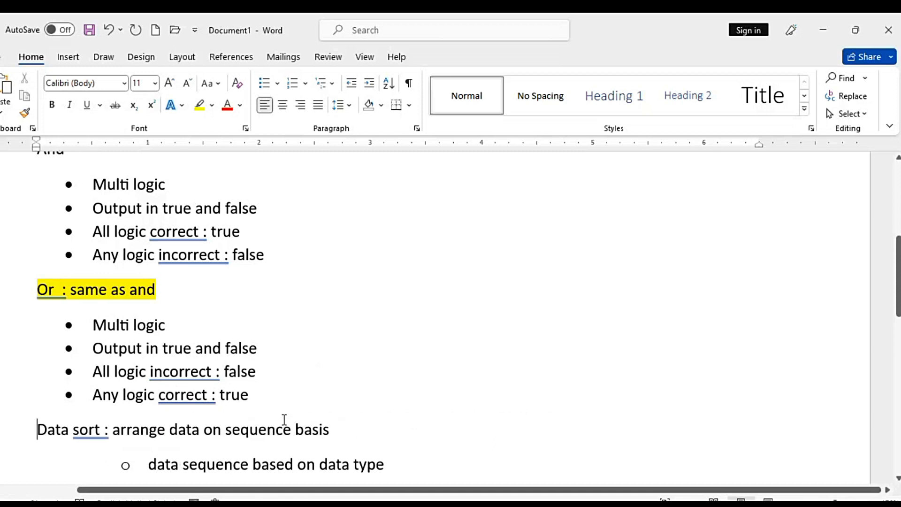
- Turn the indented "data sequence based on data type" line into a first-level round bullet under the Data sort line
{"action": "scroll", "coordinate": [189, 402], "scroll_direction": "down", "scroll_amount": 3}
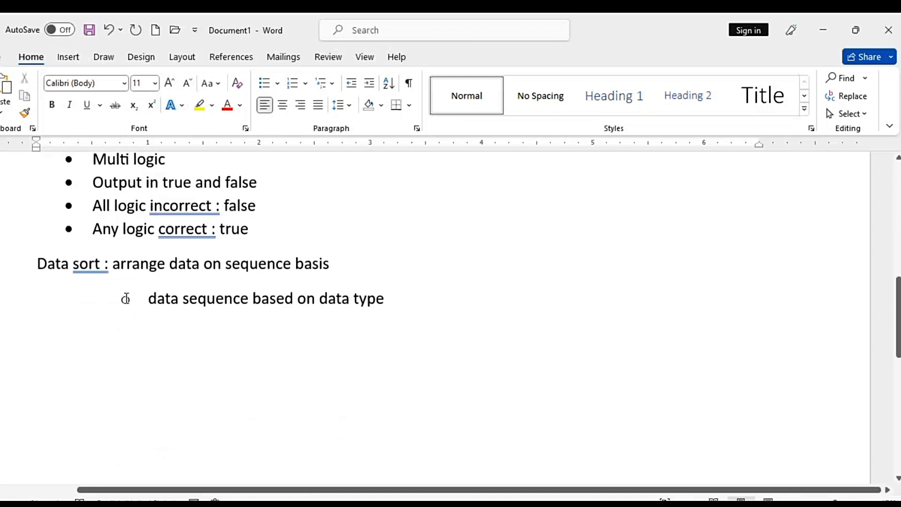
{"action": "left_click", "coordinate": [121, 297]}
{"action": "key", "text": "BackSpace"}
{"action": "key", "text": "BackSpace"}
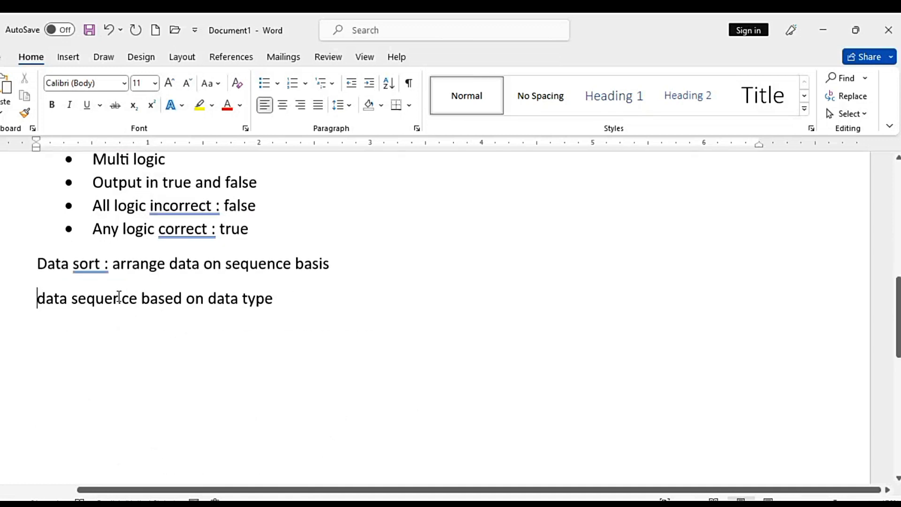
{"action": "left_click", "coordinate": [265, 83]}
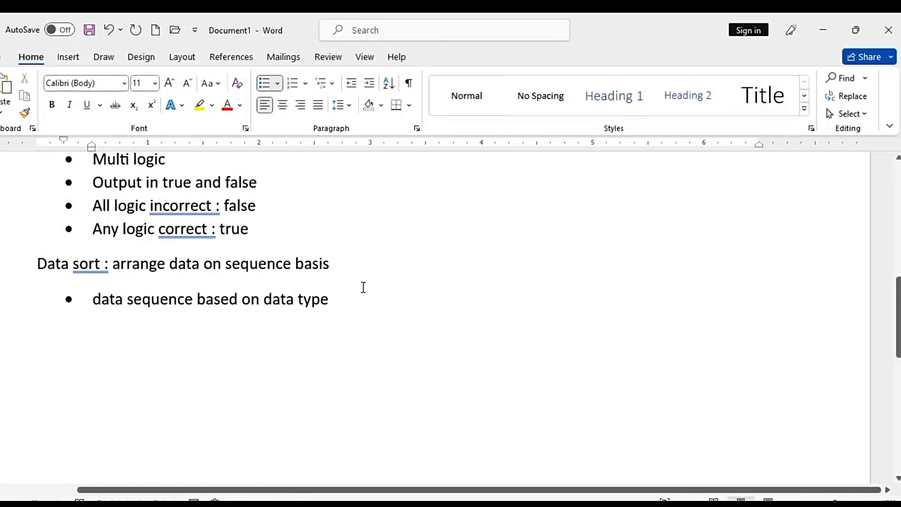
- Add a second bullet reading "data type" below "data sequence based on data type"
{"action": "scroll", "coordinate": [363, 287], "scroll_direction": "down", "scroll_amount": 2}
{"action": "left_click", "coordinate": [342, 185]}
{"action": "key", "text": "Return"}
{"action": "type", "text": "dat"}
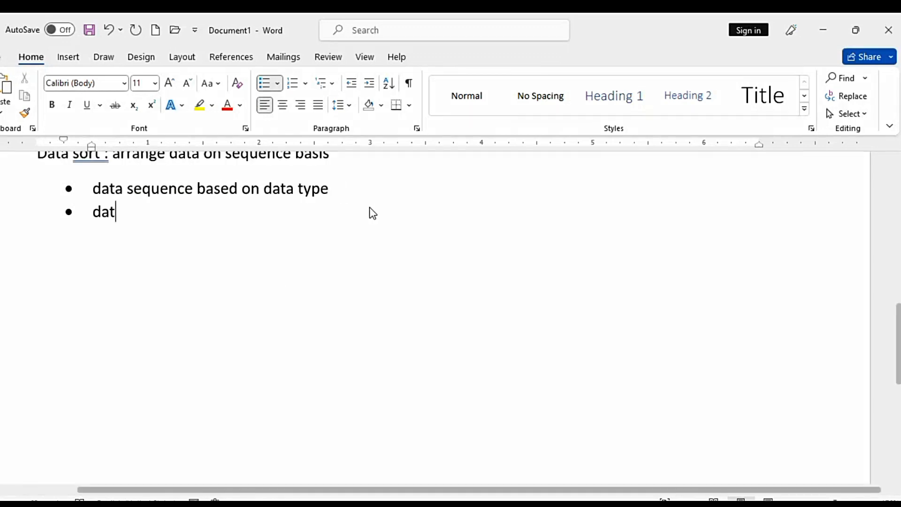
{"action": "key", "text": "BackSpace"}
{"action": "key", "text": "BackSpace"}
{"action": "key", "text": "BackSpace"}
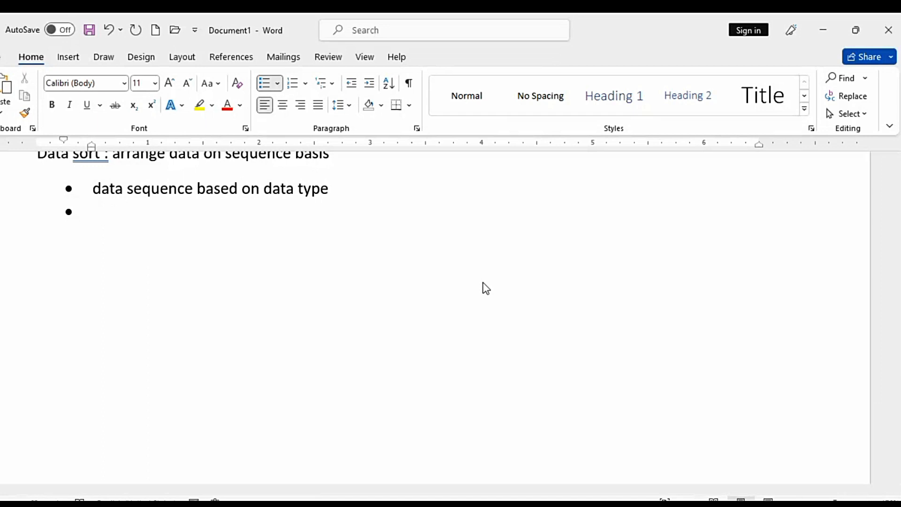
{"action": "type", "text": "2"}
{"action": "key", "text": "BackSpace"}
{"action": "type", "text": "data "}
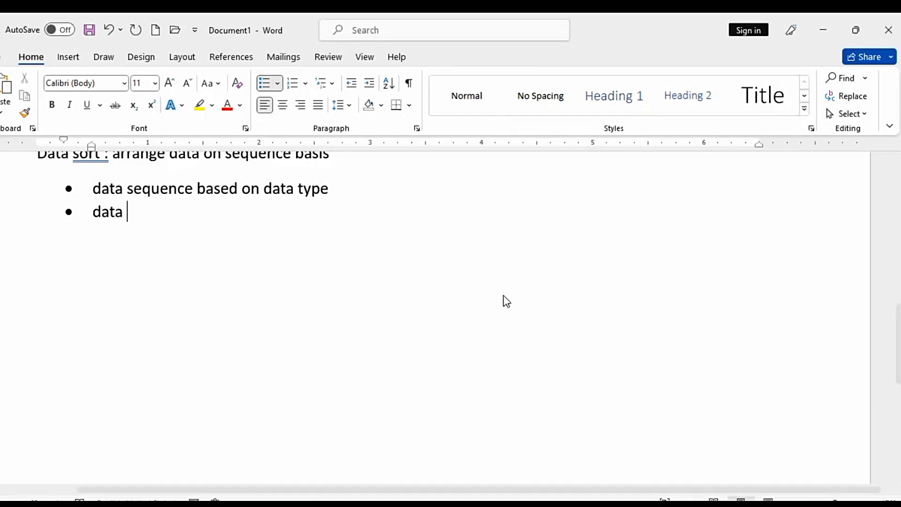
{"action": "type", "text": "type"}
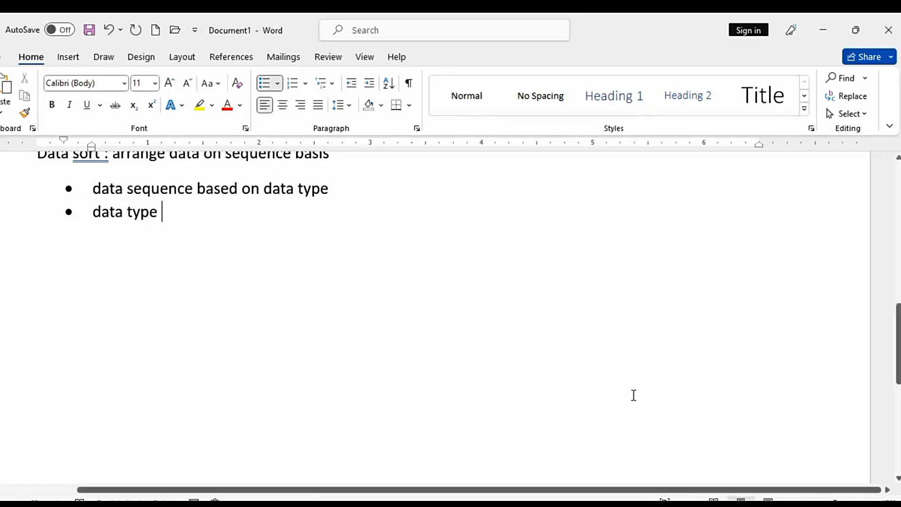
- Add three indented sub-bullets under "data type": "text", "numeric" and "date"
{"action": "key", "text": "Return"}
{"action": "key", "text": "Tab"}
{"action": "type", "text": "text"}
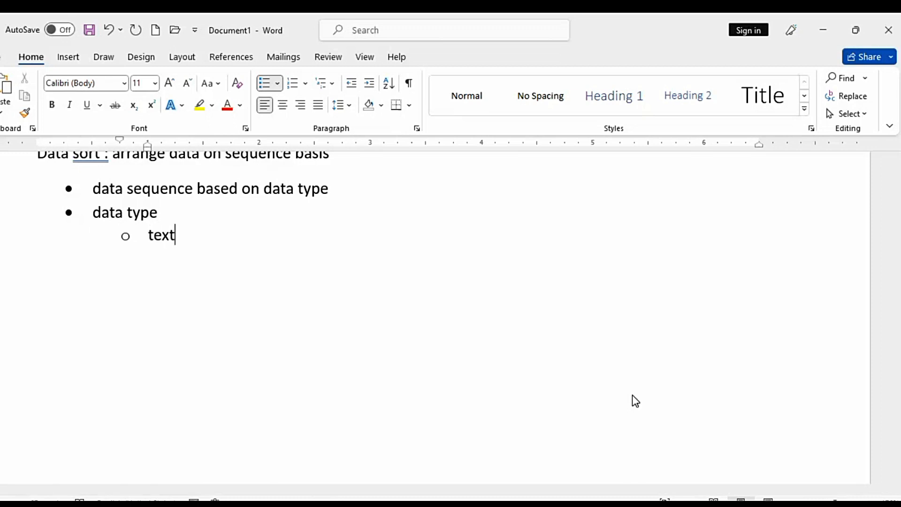
{"action": "key", "text": "Return"}
{"action": "type", "text": "numeric"}
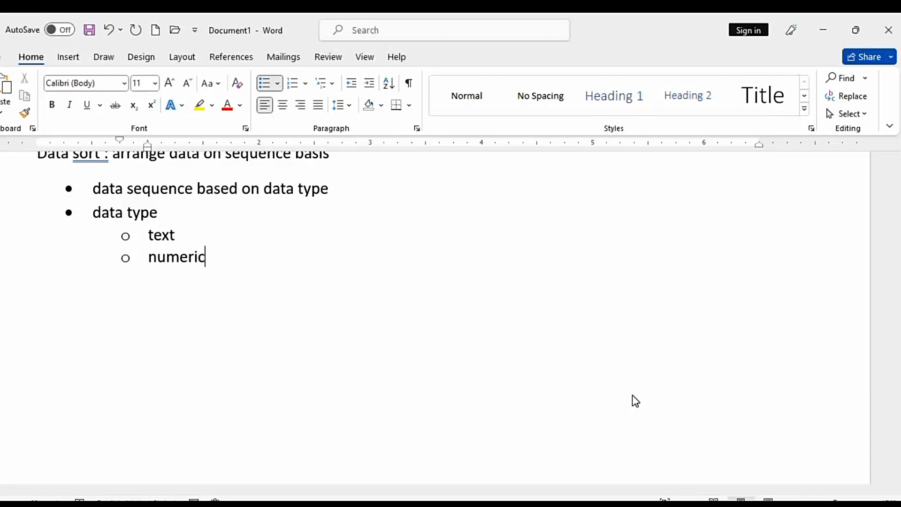
{"action": "key", "text": "Return"}
{"action": "type", "text": "date"}
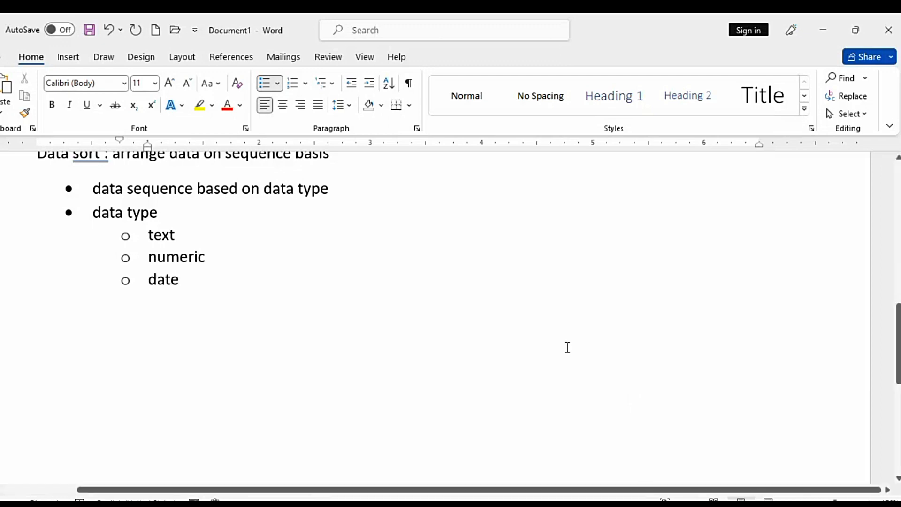
- Extend the "text" sub-bullet to read "text , alphanumeric (alpha+num)"
{"action": "left_click", "coordinate": [216, 237]}
{"action": "type", "text": ", "}
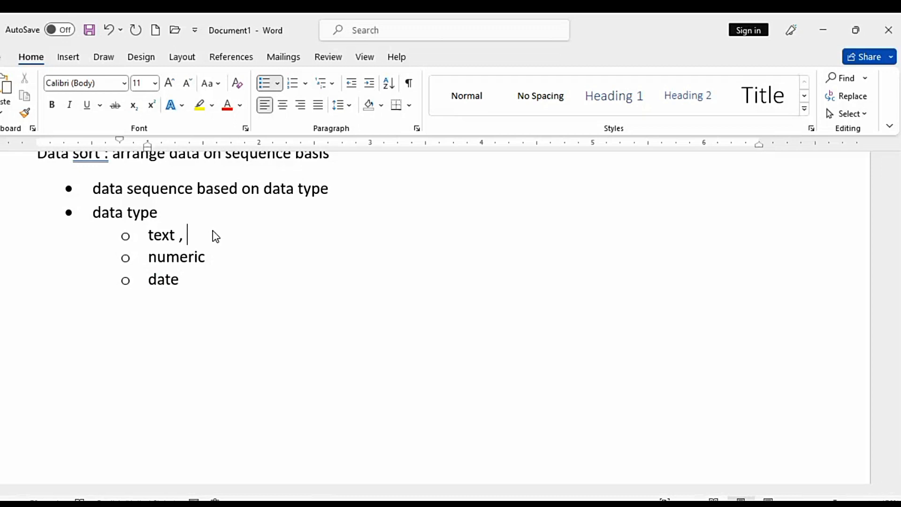
{"action": "type", "text": "a;"}
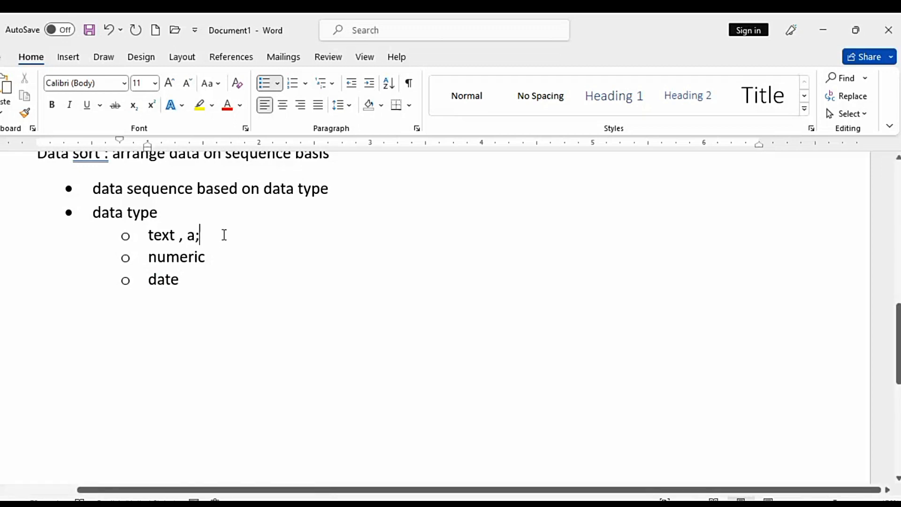
{"action": "key", "text": "BackSpace"}
{"action": "type", "text": "l"}
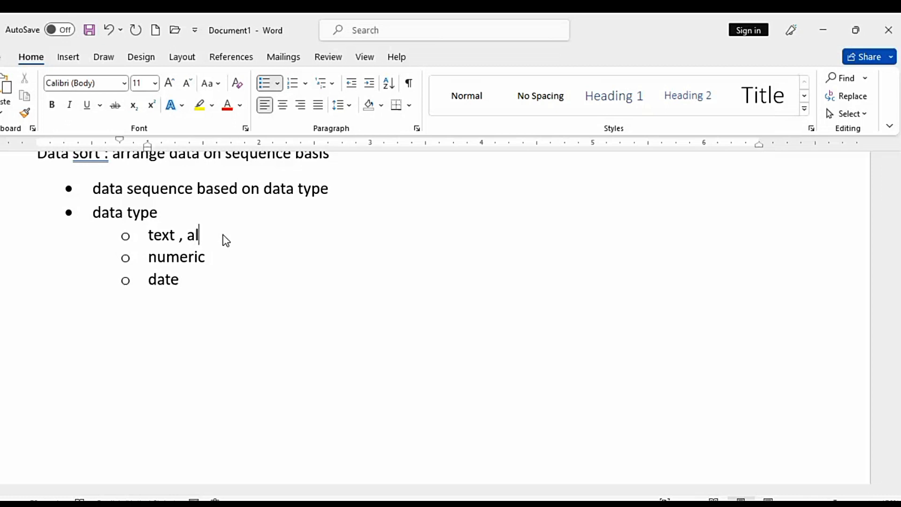
{"action": "type", "text": "phanumeric "}
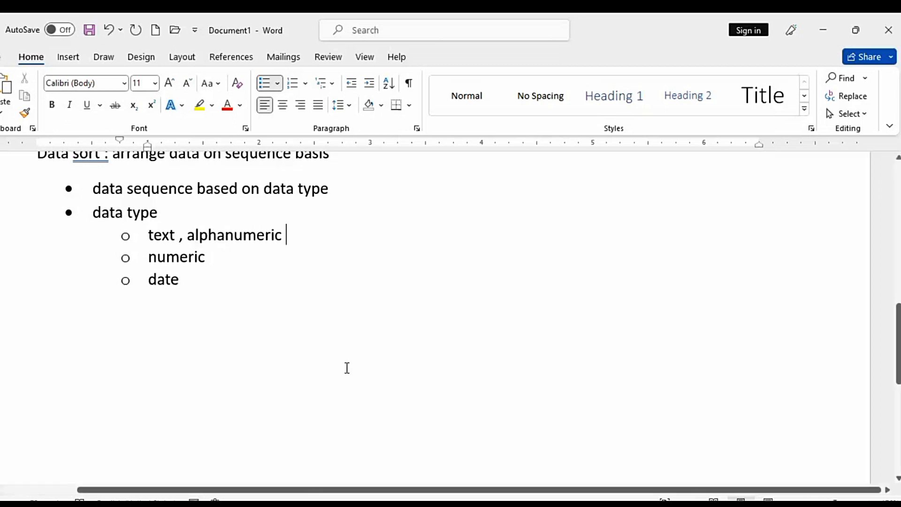
{"action": "type", "text": "(alp"}
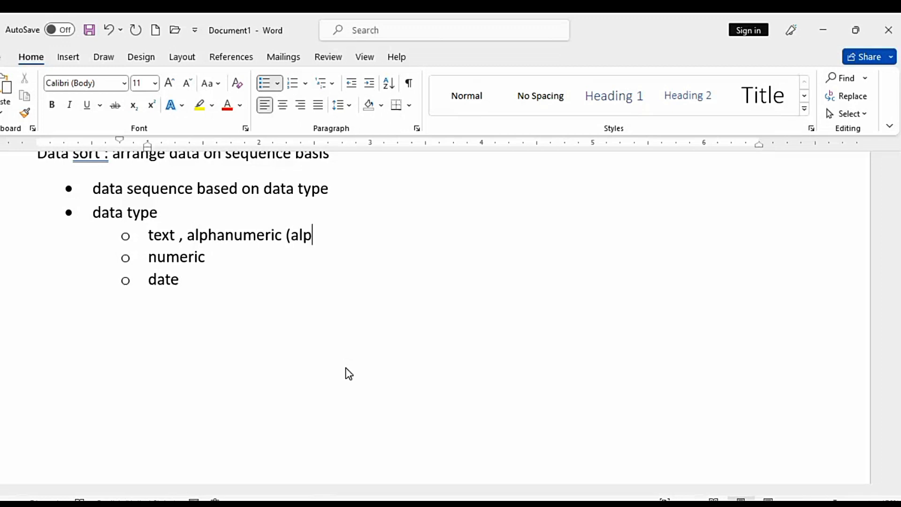
{"action": "type", "text": "ha+num)"}
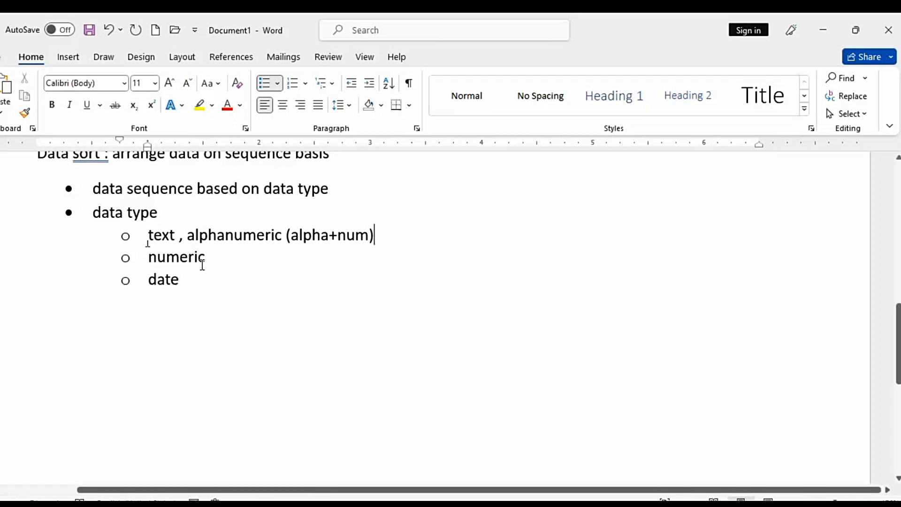
- Add a comma after "numeric" and copy "alphanumeric (alpha+num)" from the text sub-bullet to the end of that line
{"action": "left_click", "coordinate": [235, 263]}
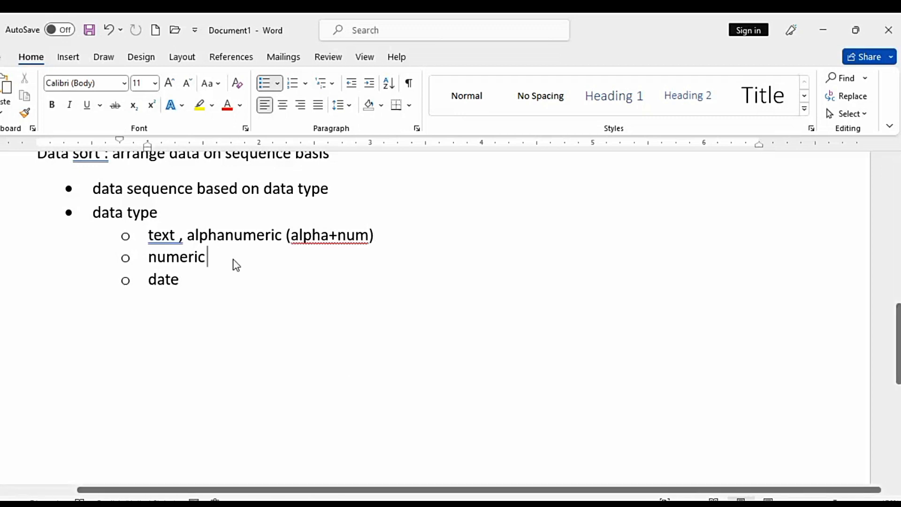
{"action": "type", "text": ","}
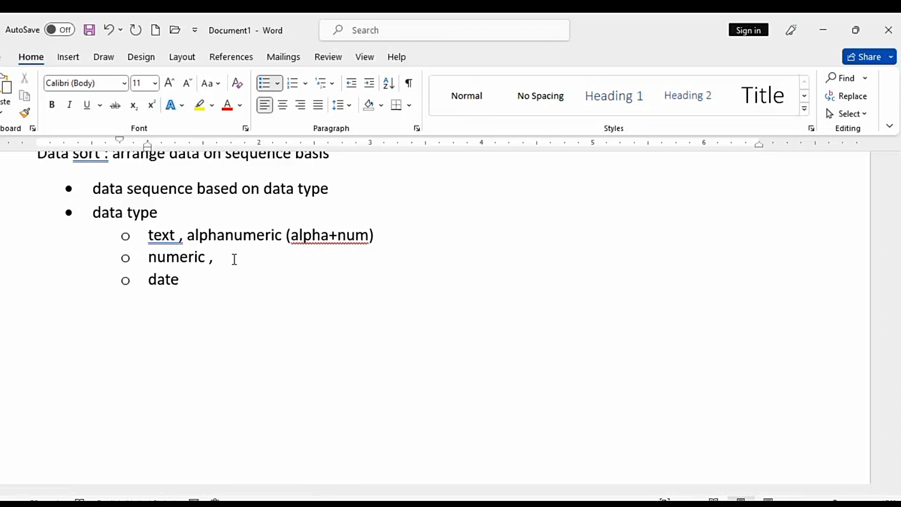
{"action": "left_click_drag", "start_coordinate": [188, 234], "coordinate": [382, 243]}
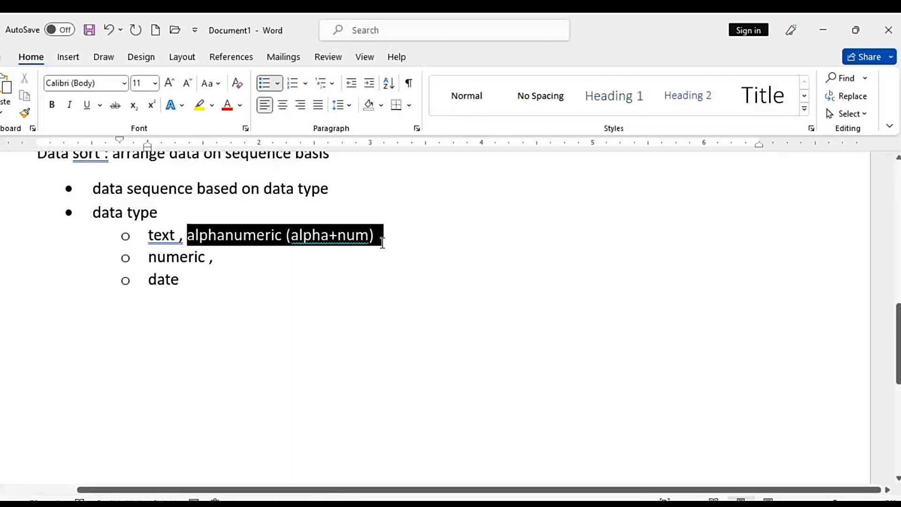
{"action": "left_click", "coordinate": [289, 301]}
{"action": "left_click", "coordinate": [255, 257]}
{"action": "type", "text": "alphanumeric (alpha+num)"}
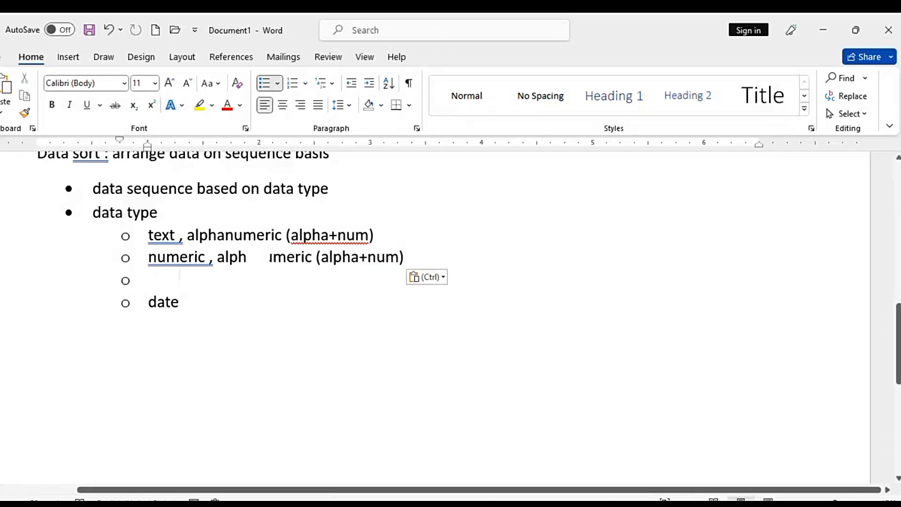
- Change the parenthesised part of the numeric sub-bullet to "(num+alpha)"
{"action": "key", "text": "BackSpace"}
{"action": "key", "text": "BackSpace"}
{"action": "key", "text": "BackSpace"}
{"action": "key", "text": "BackSpace"}
{"action": "key", "text": "BackSpace"}
{"action": "key", "text": "BackSpace"}
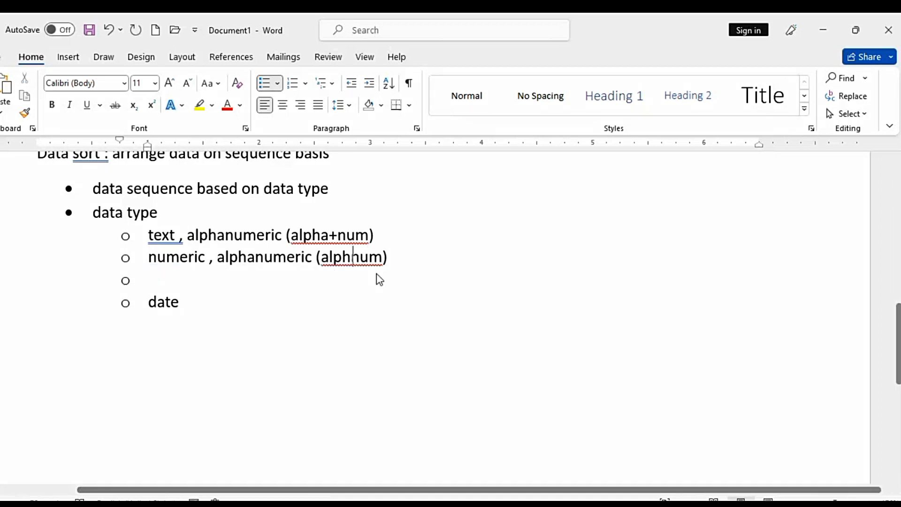
{"action": "key", "text": "Right"}
{"action": "key", "text": "Right"}
{"action": "key", "text": "Right"}
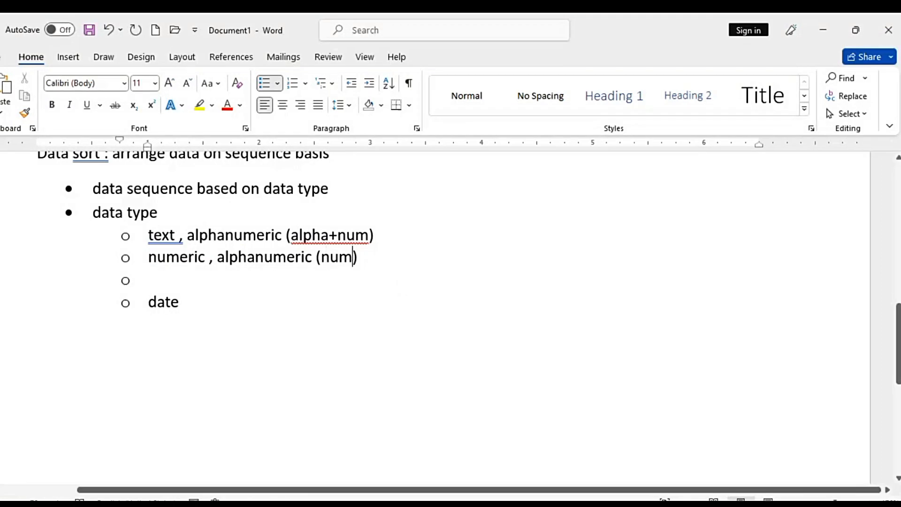
{"action": "type", "text": "+al"}
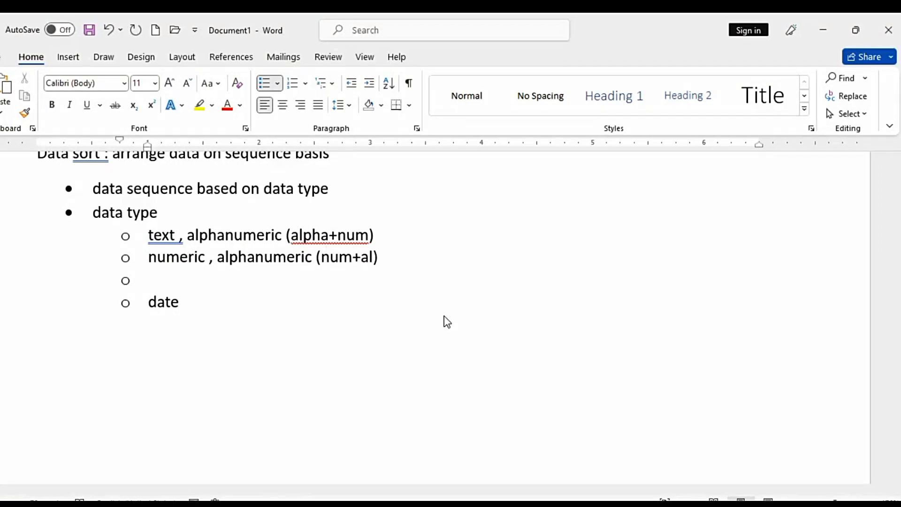
{"action": "type", "text": "pha"}
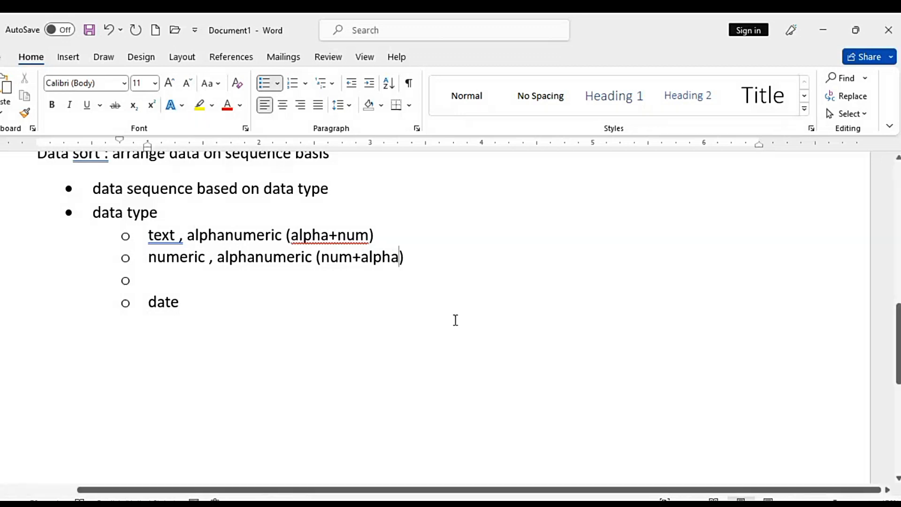
- Append the example "e001" to the text sub-bullet, without leaving an extra line below it
{"action": "left_click", "coordinate": [386, 236]}
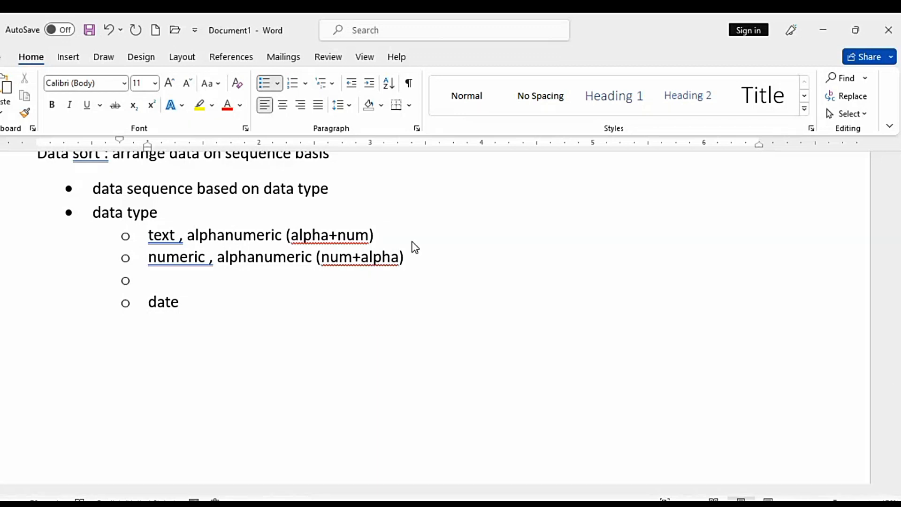
{"action": "type", "text": "e001"}
{"action": "key", "text": "Return"}
{"action": "key", "text": "BackSpace"}
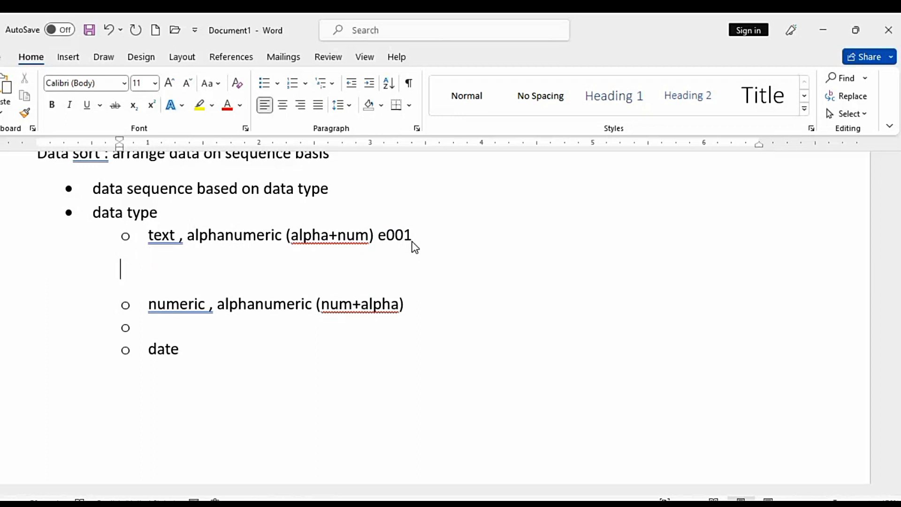
{"action": "key", "text": "BackSpace"}
{"action": "key", "text": "BackSpace"}
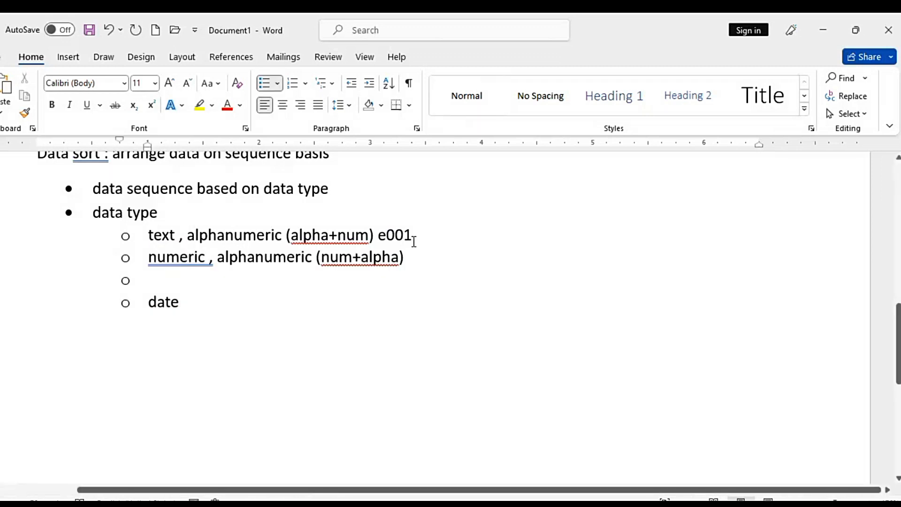
- Append two more comma-separated examples after "e001", each a short name followed by a number, using 1 and 5
{"action": "key", "text": "Left"}
{"action": "key", "text": "Left"}
{"action": "key", "text": "Left"}
{"action": "left_click", "coordinate": [410, 242]}
{"action": "left_click", "coordinate": [432, 249]}
{"action": "left_click", "coordinate": [454, 237]}
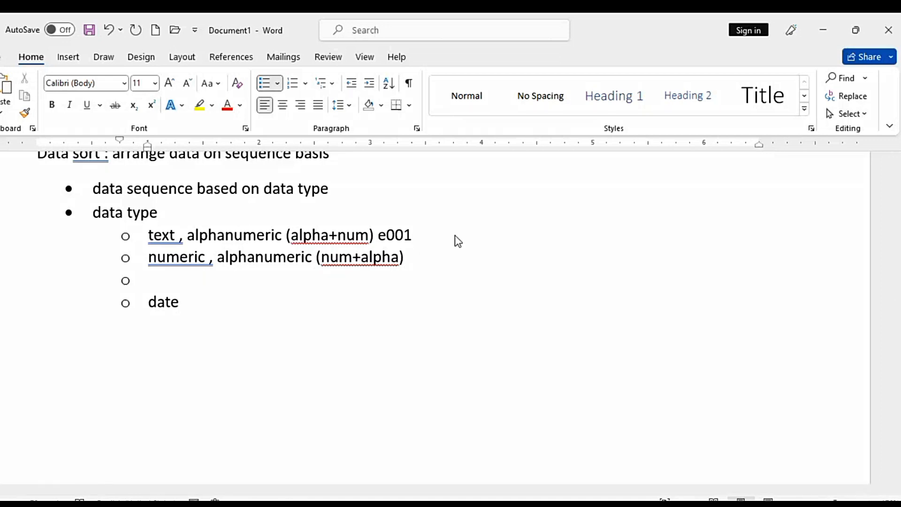
{"action": "type", "text": ","}
{"action": "type", "text": "anki 1 , ram 2"}
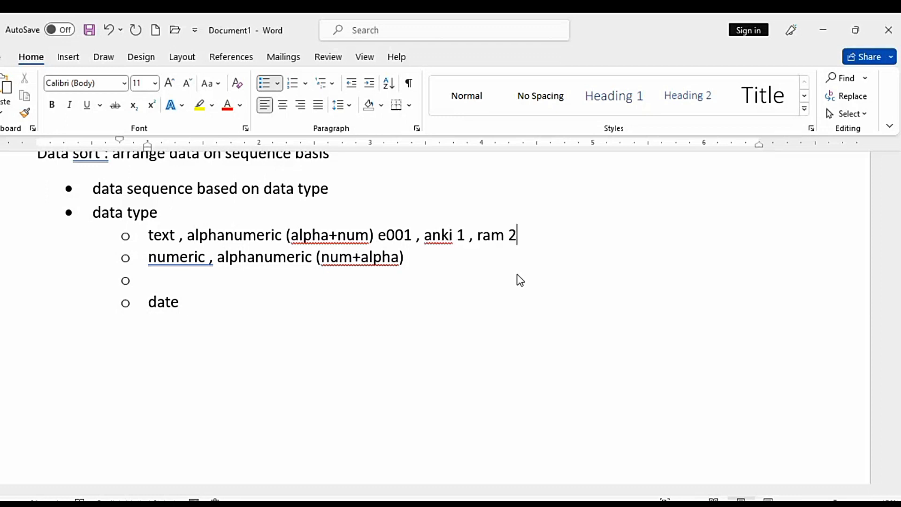
{"action": "key", "text": "BackSpace"}
{"action": "type", "text": "5 ,"}
{"action": "double_click", "coordinate": [458, 234]}
{"action": "double_click", "coordinate": [491, 234]}
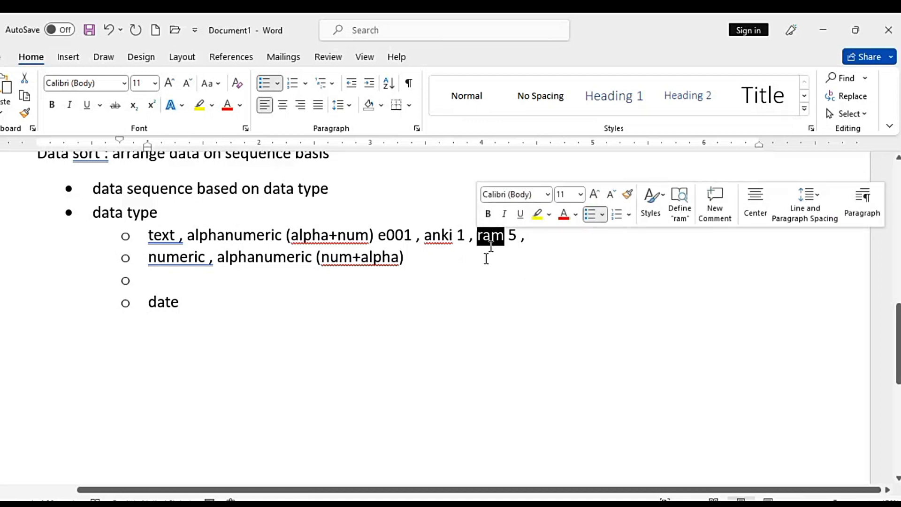
- Append the comma-separated examples "1 r" and "2j" after "(num+alpha)" on the numeric sub-bullet
{"action": "left_click", "coordinate": [422, 267]}
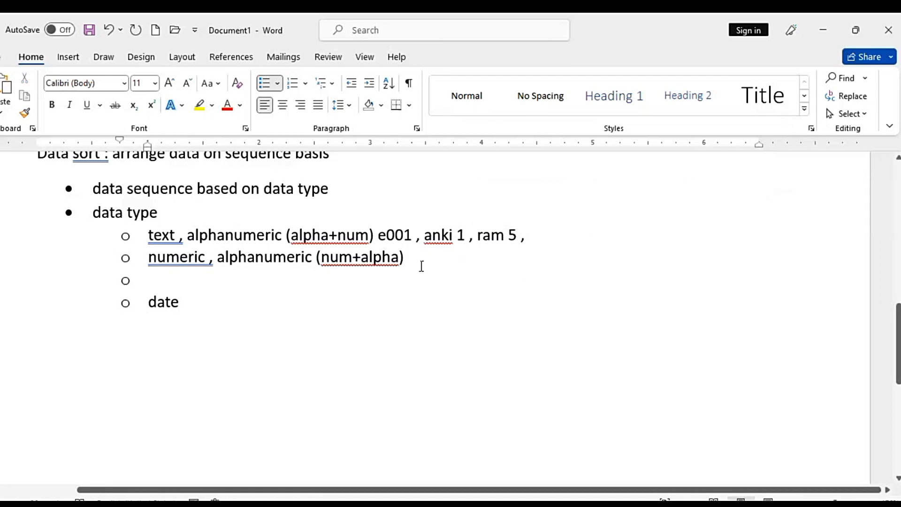
{"action": "type", "text": ", 1 r"}
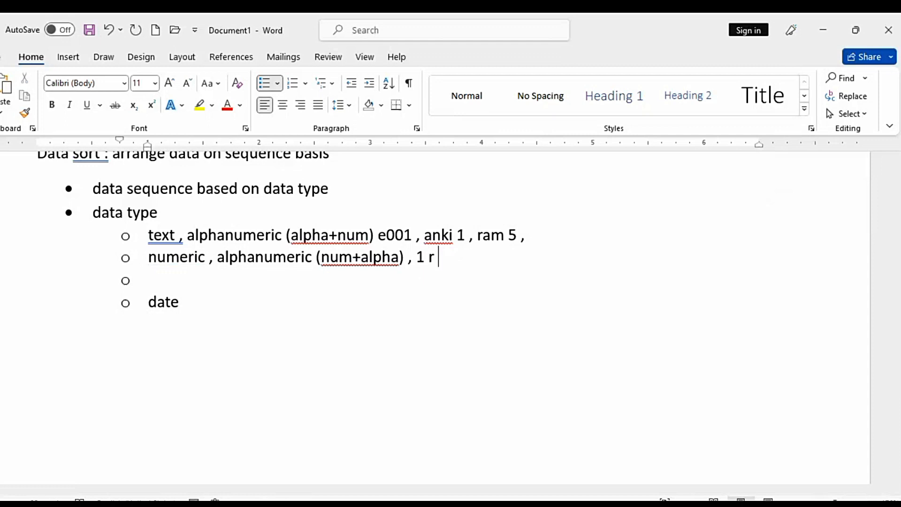
{"action": "left_click", "coordinate": [420, 266]}
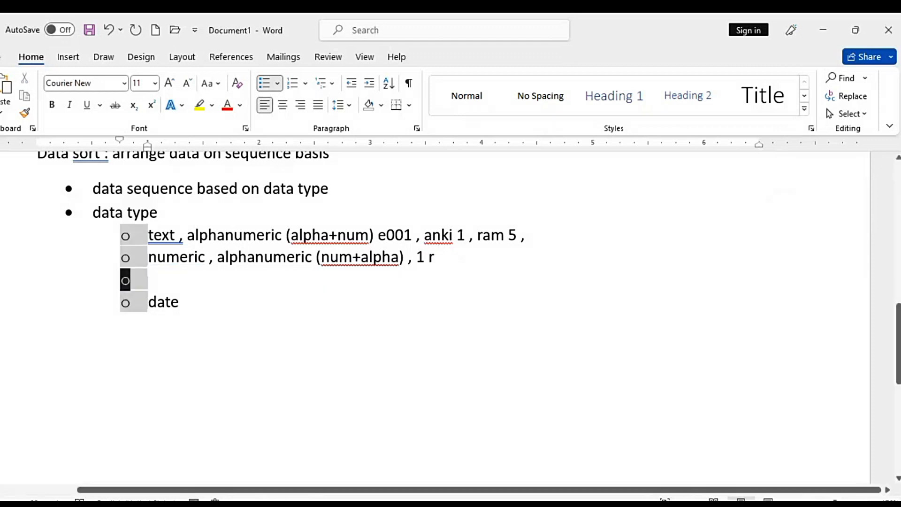
{"action": "left_click", "coordinate": [465, 259]}
{"action": "type", "text": ", "}
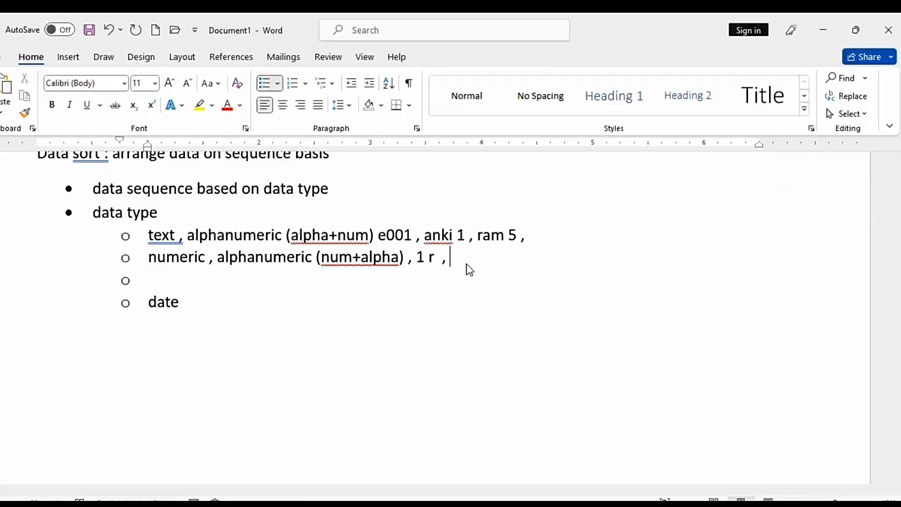
{"action": "type", "text": "2j"}
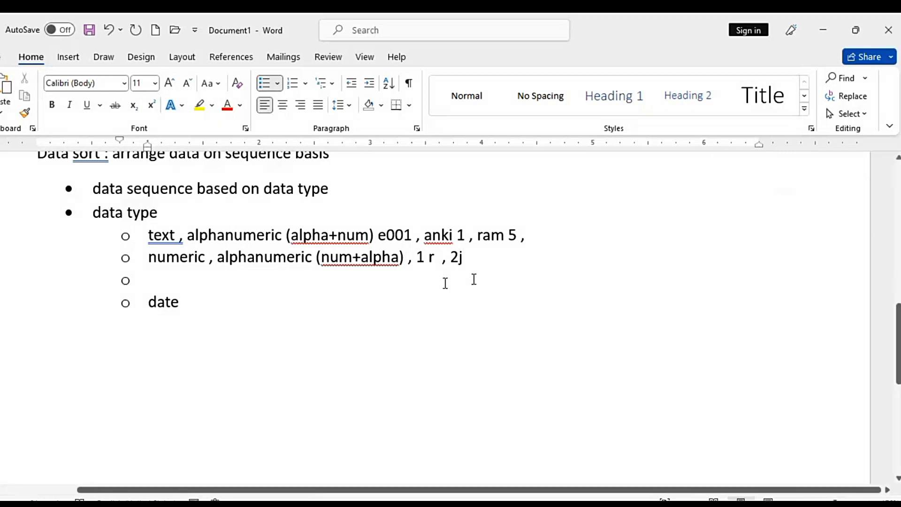
- Remove the empty sub-bullet between the numeric and date entries
{"action": "left_click", "coordinate": [190, 283]}
{"action": "key", "text": "BackSpace"}
{"action": "key", "text": "BackSpace"}
{"action": "key", "text": "BackSpace"}
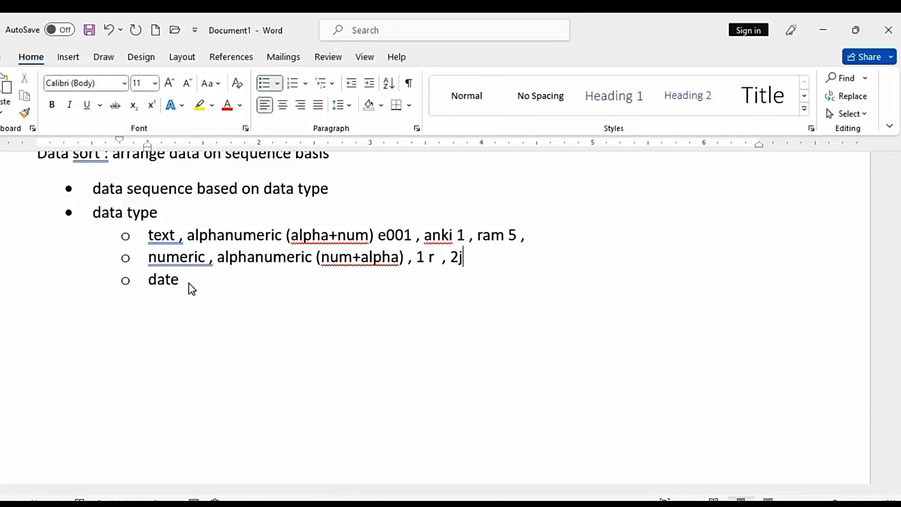
- Add third-level bullets "a to z" and "z to a" under the text sub-bullet, followed by a blank unbulleted line
{"action": "left_click", "coordinate": [537, 234]}
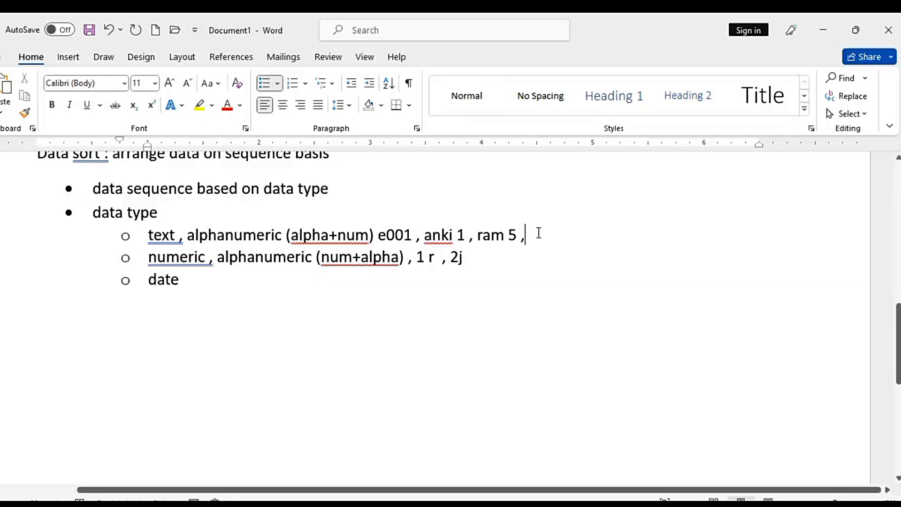
{"action": "key", "text": "Return"}
{"action": "key", "text": "Tab"}
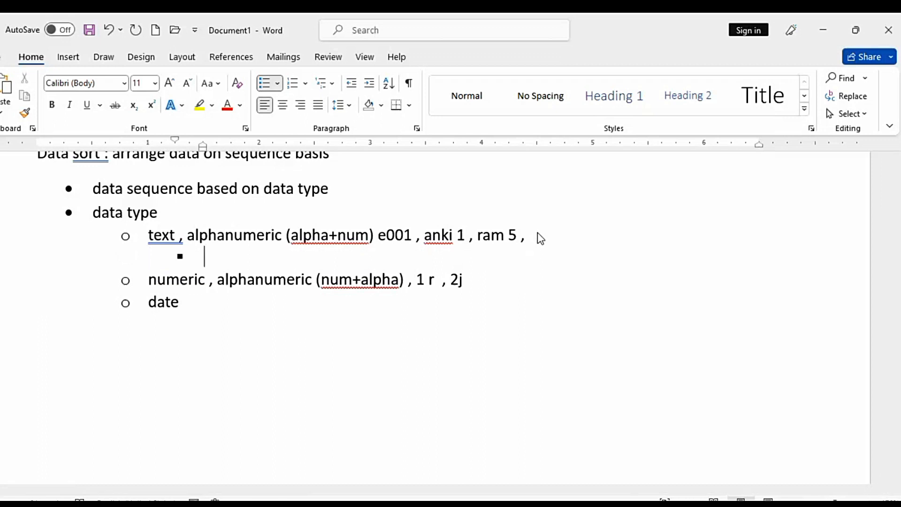
{"action": "type", "text": "a to"}
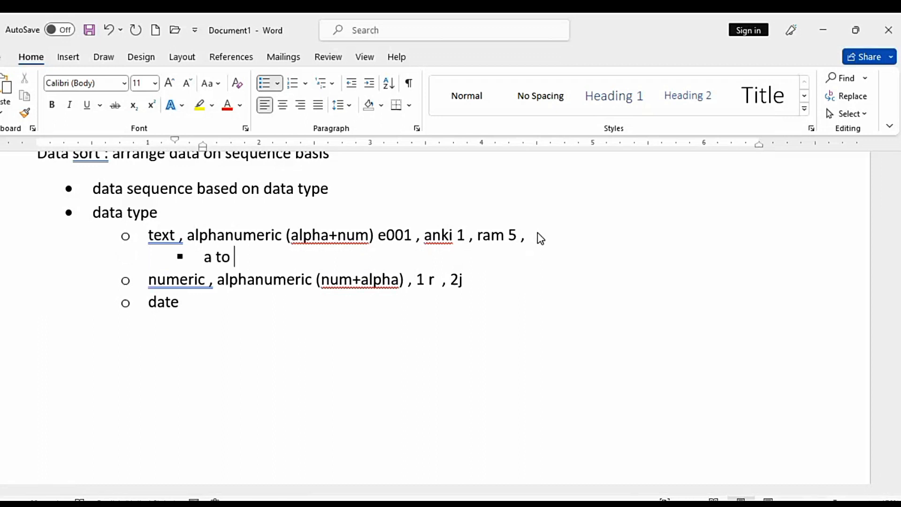
{"action": "type", "text": " z"}
{"action": "key", "text": "Return"}
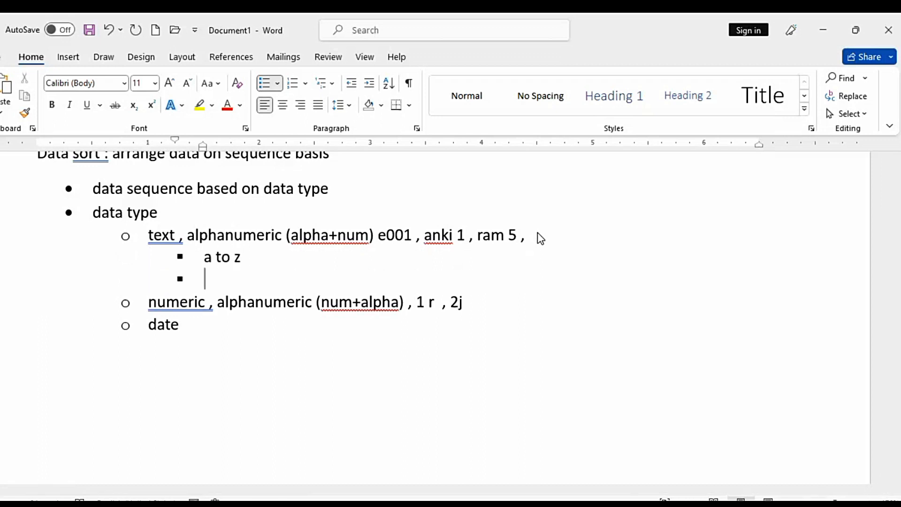
{"action": "type", "text": "z to "}
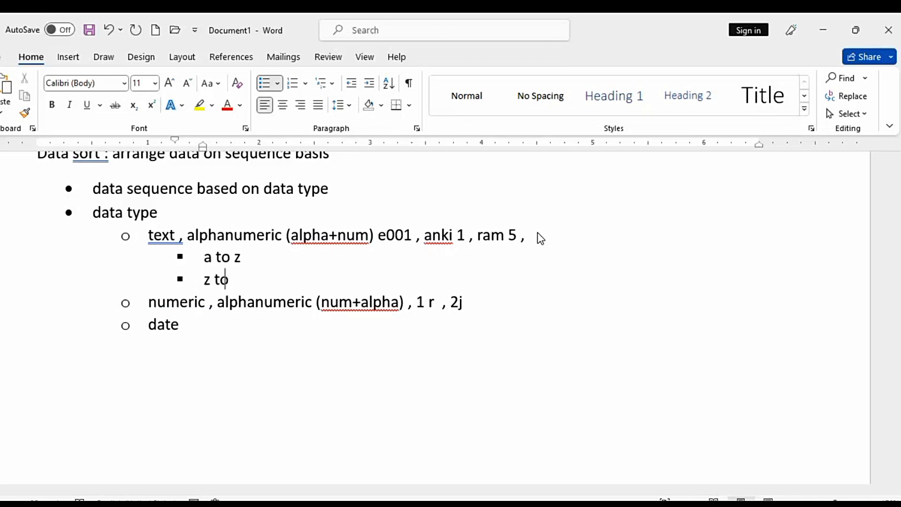
{"action": "type", "text": "a"}
{"action": "key", "text": "Return"}
{"action": "key", "text": "BackSpace"}
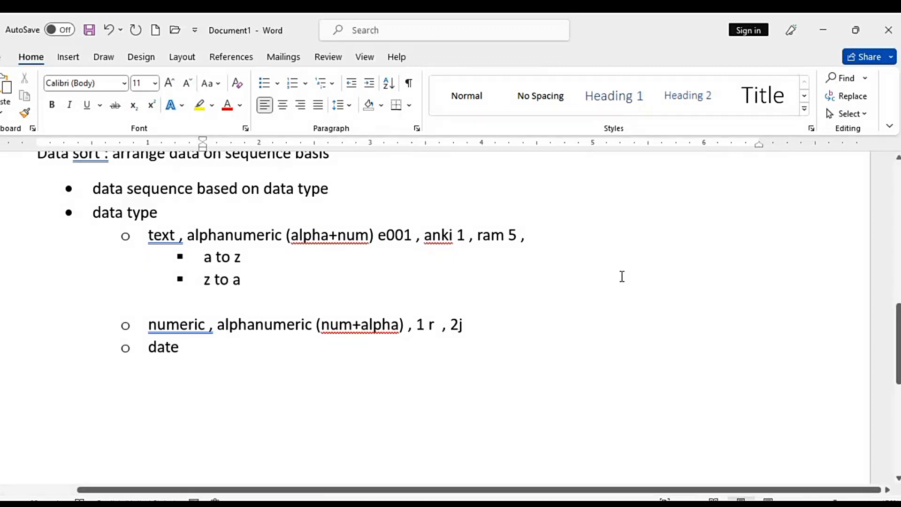
- Add third-level bullets "lowest to highest" and "highest to lowest" under the numeric sub-bullet, followed by a blank unbulleted line
{"action": "left_click", "coordinate": [535, 330]}
{"action": "key", "text": "Return"}
{"action": "key", "text": "Tab"}
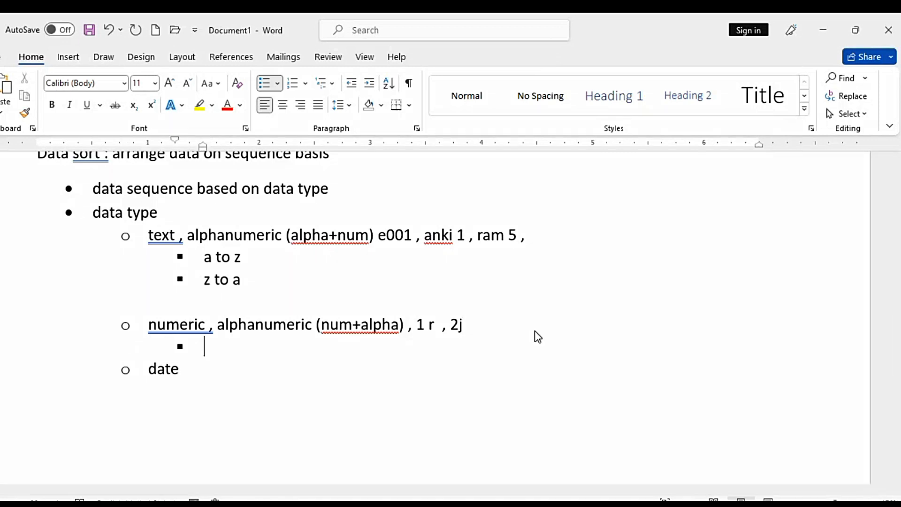
{"action": "type", "text": "lower"}
{"action": "key", "text": "BackSpace"}
{"action": "type", "text": "st "}
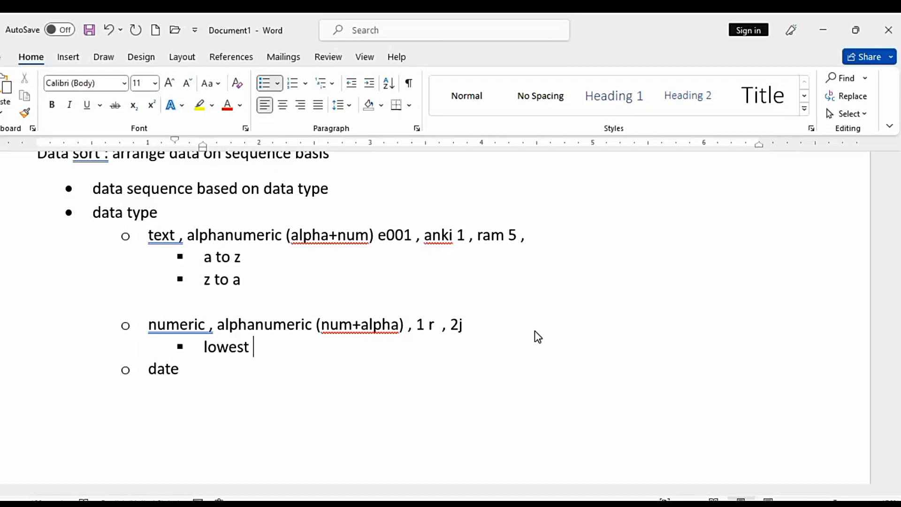
{"action": "type", "text": "to highest"}
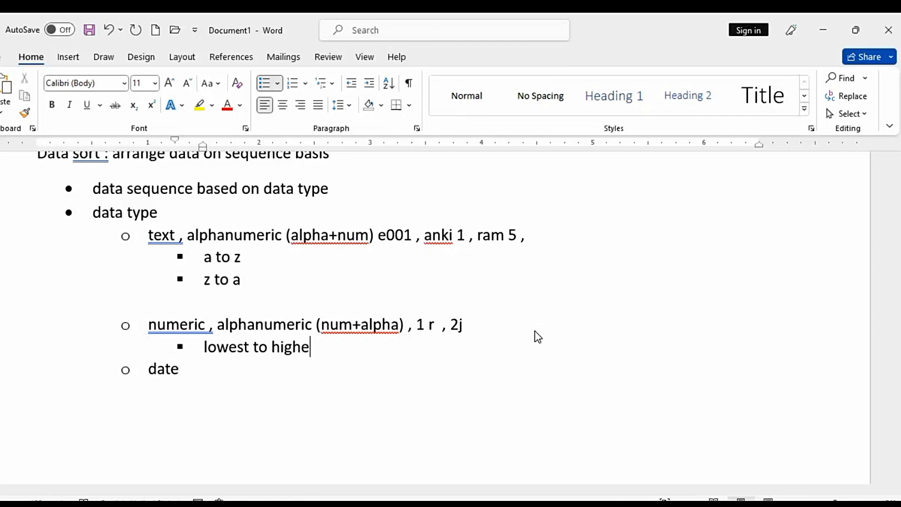
{"action": "key", "text": "Return"}
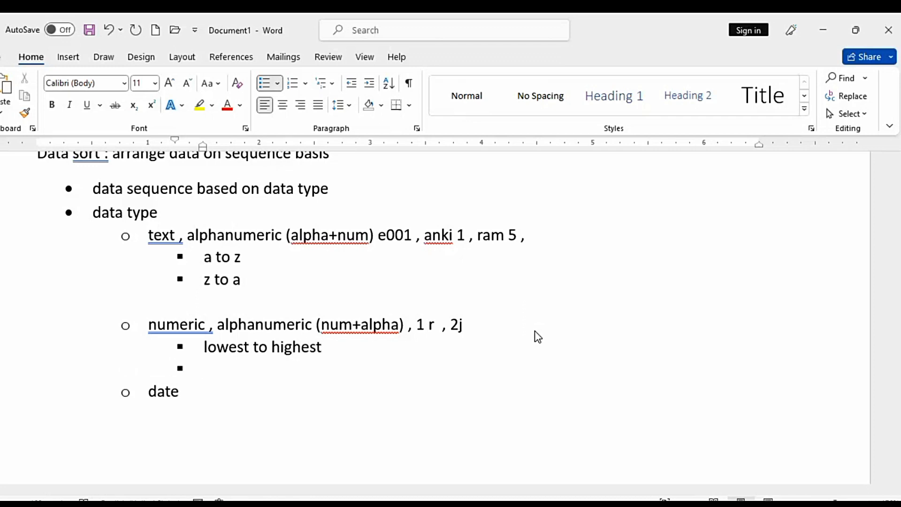
{"action": "type", "text": "highest"}
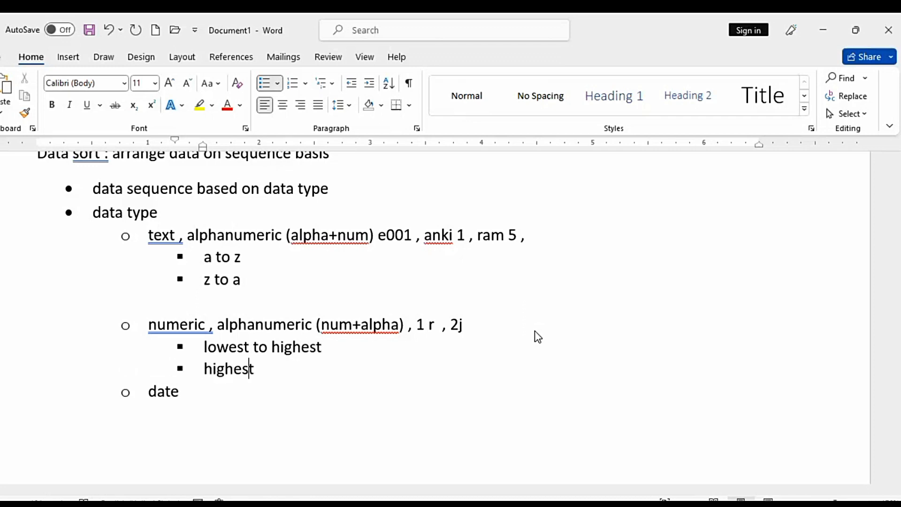
{"action": "type", "text": " to lowest"}
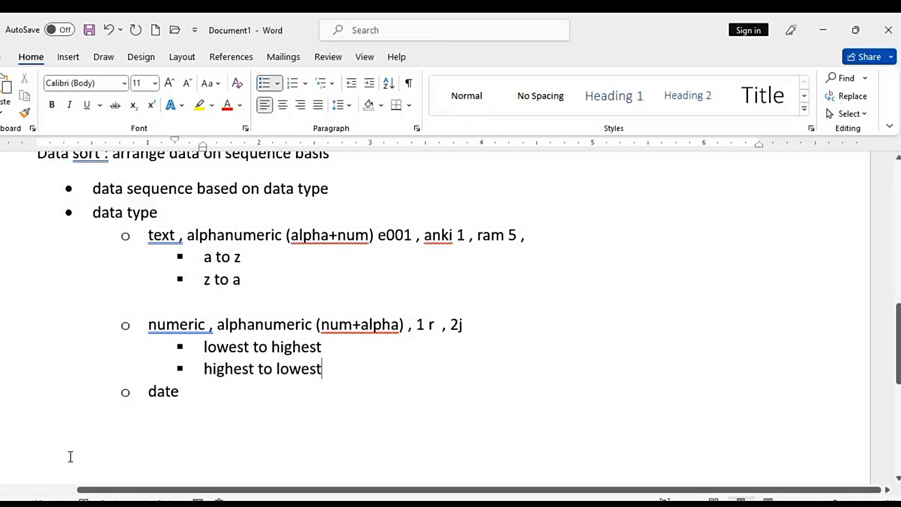
{"action": "key", "text": "Return"}
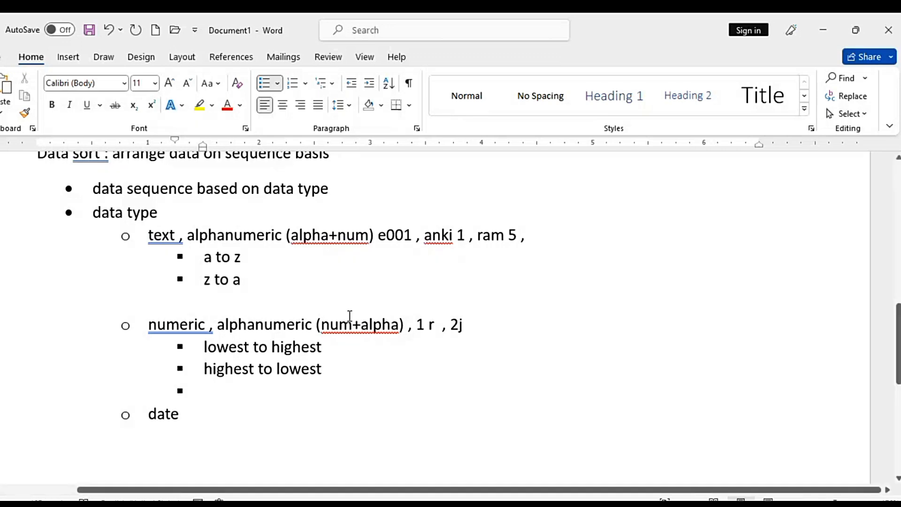
{"action": "key", "text": "BackSpace"}
- Add third-level bullets "newer to older" and "older to newer" under the date sub-bullet
{"action": "left_click", "coordinate": [210, 415]}
{"action": "key", "text": "Return"}
{"action": "key", "text": "Tab"}
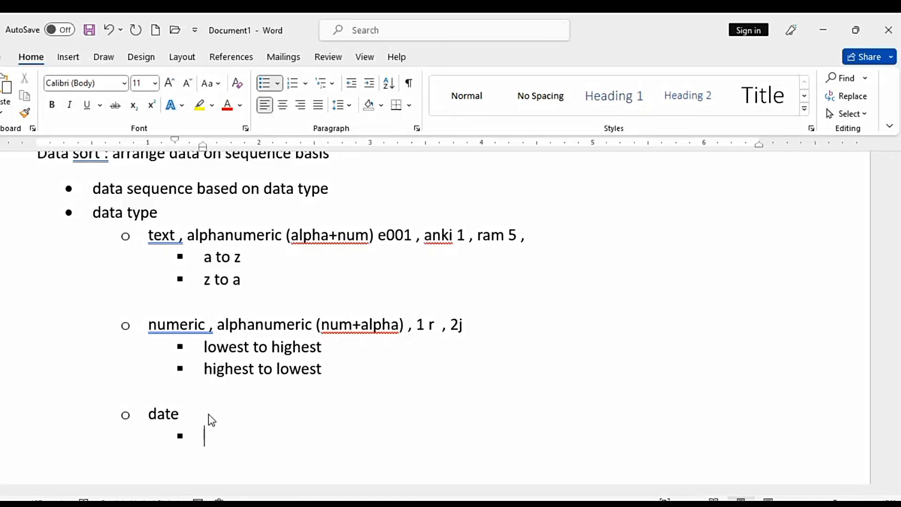
{"action": "type", "text": "nwe"}
{"action": "key", "text": "BackSpace"}
{"action": "key", "text": "BackSpace"}
{"action": "type", "text": "ewr"}
{"action": "key", "text": "BackSpace"}
{"action": "type", "text": "er to "}
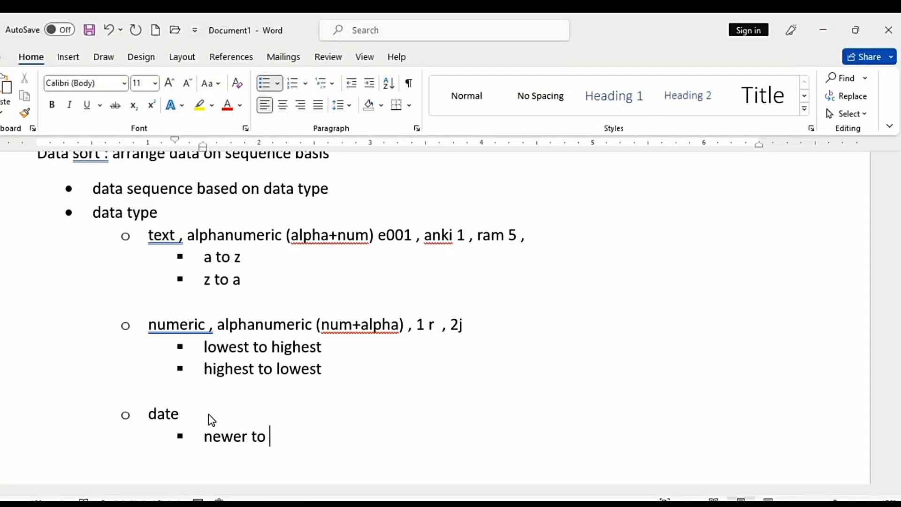
{"action": "type", "text": "older"}
{"action": "key", "text": "Return"}
{"action": "type", "text": "o"}
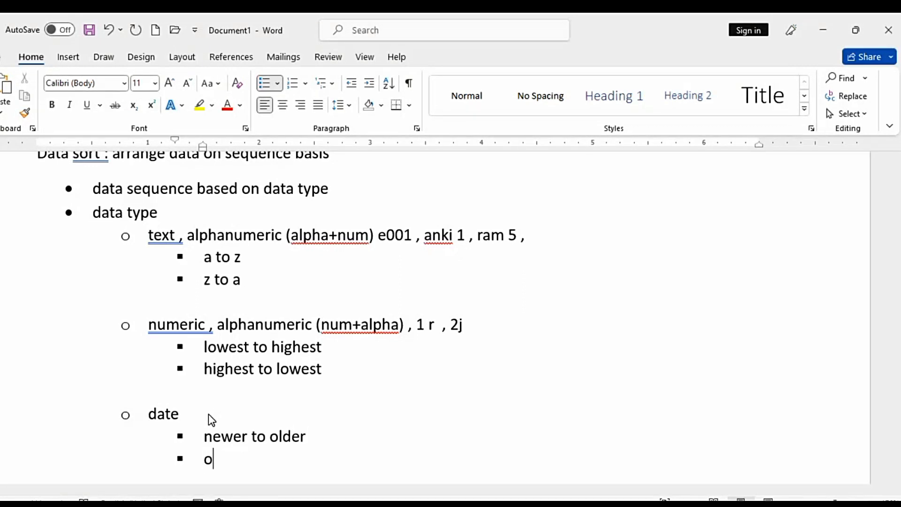
{"action": "type", "text": "lder to n"}
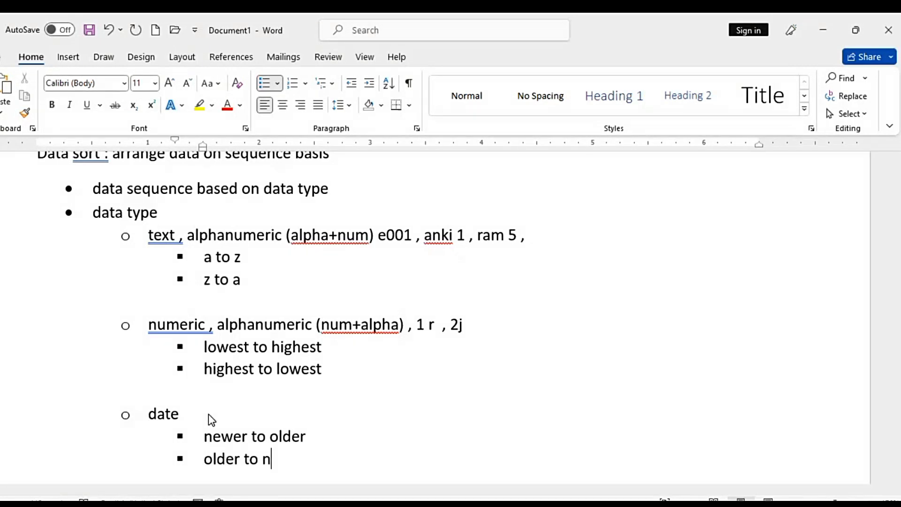
{"action": "type", "text": "ewer"}
- Add an unbulleted, unindented line reading "custom sort" below the date entries
{"action": "scroll", "coordinate": [488, 402], "scroll_direction": "down", "scroll_amount": 2}
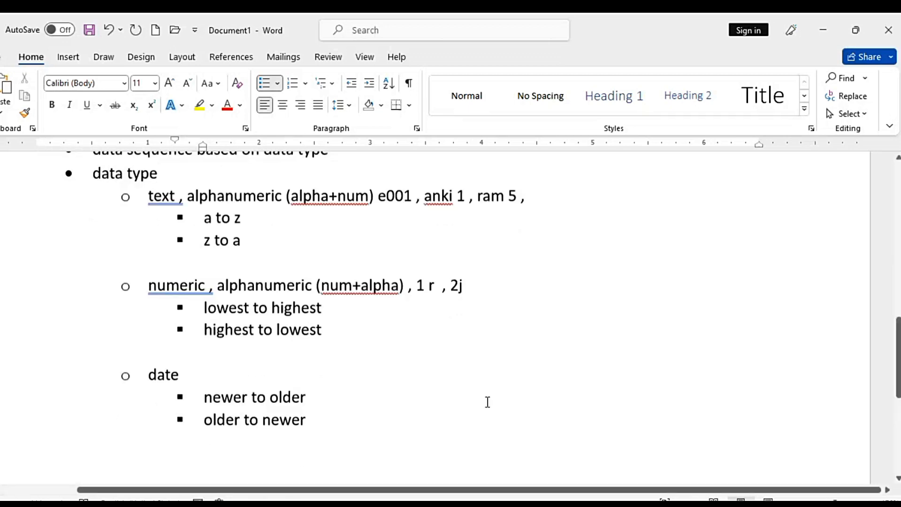
{"action": "scroll", "coordinate": [316, 354], "scroll_direction": "down", "scroll_amount": 3}
{"action": "scroll", "coordinate": [342, 368], "scroll_direction": "up", "scroll_amount": 4}
{"action": "key", "text": "Return"}
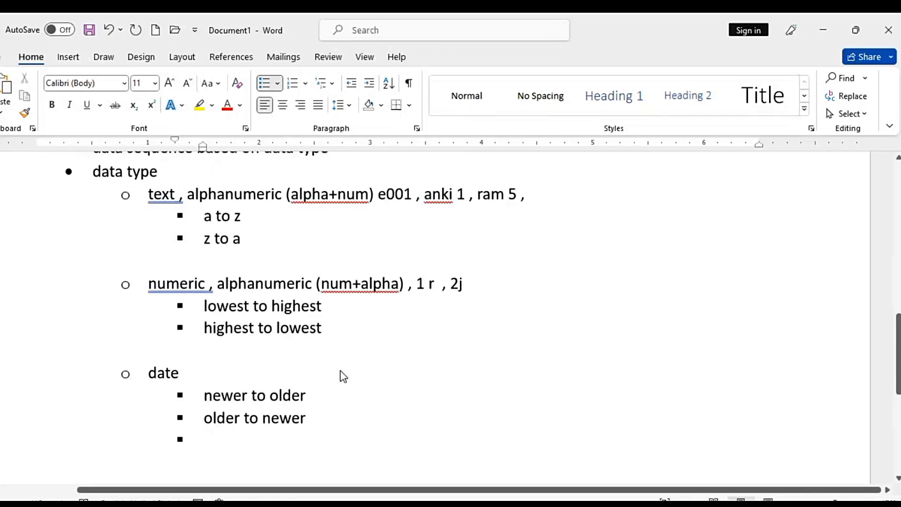
{"action": "key", "text": "BackSpace"}
{"action": "key", "text": "BackSpace"}
{"action": "key", "text": "BackSpace"}
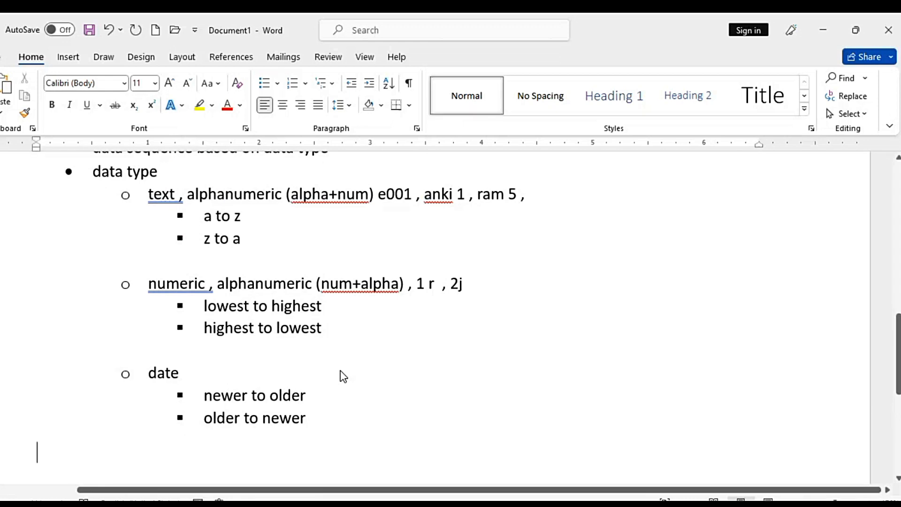
{"action": "type", "text": "custoe"}
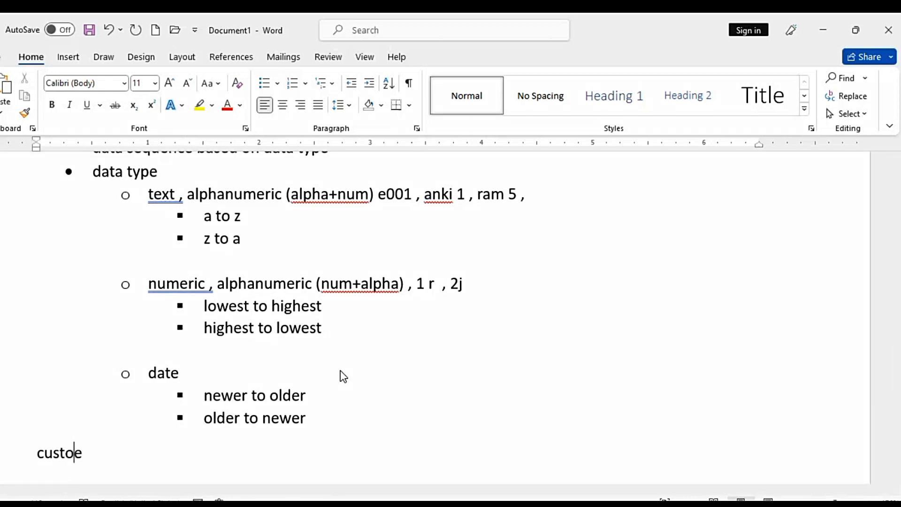
{"action": "key", "text": "BackSpace"}
{"action": "type", "text": "m sort"}
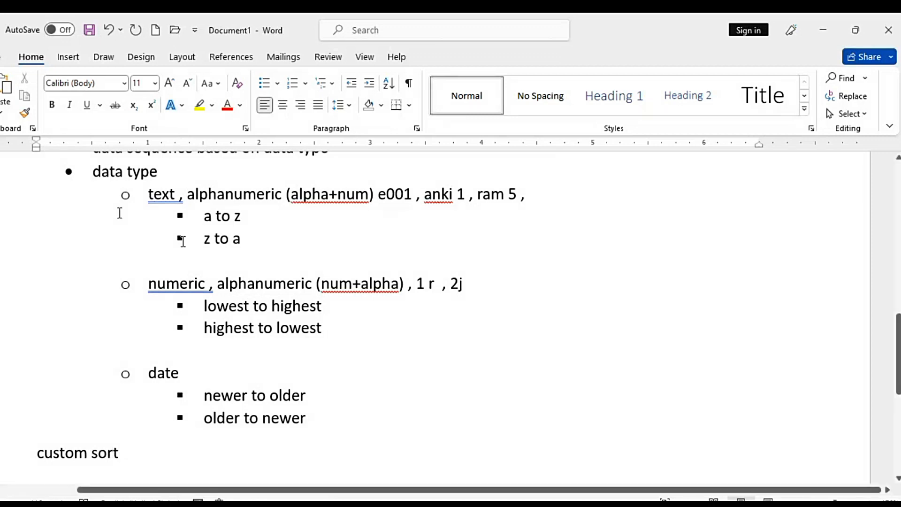
{"action": "scroll", "coordinate": [118, 211], "scroll_direction": "up", "scroll_amount": 3}
{"action": "scroll", "coordinate": [156, 220], "scroll_direction": "down", "scroll_amount": 3}
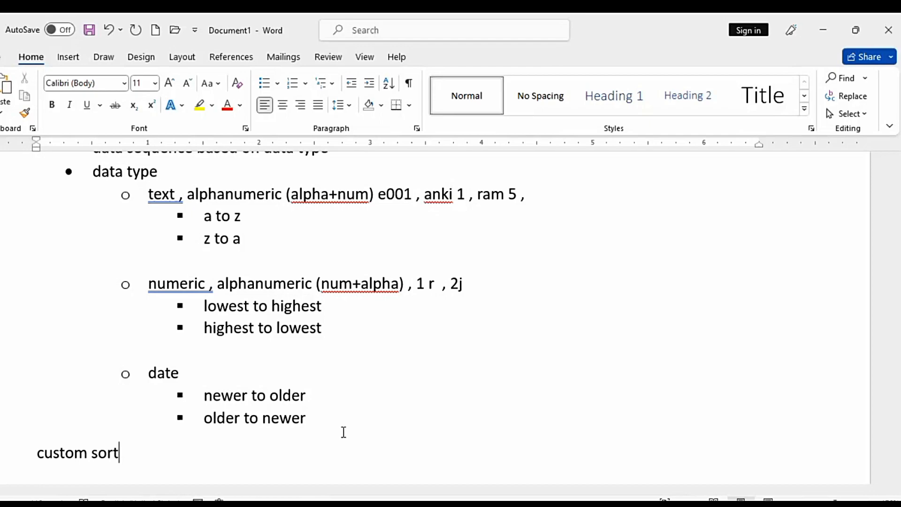
- Switch to the marksheet in Excel and sort the table by the hindi column from largest to smallest
{"action": "key", "text": "alt+Tab"}
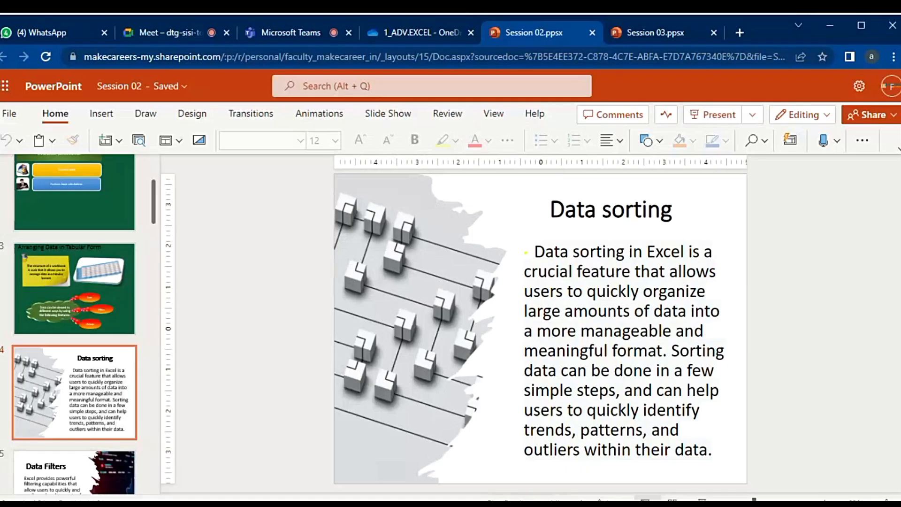
{"action": "key", "text": "alt+Tab"}
{"action": "left_click", "coordinate": [256, 260]}
{"action": "scroll", "coordinate": [256, 261], "scroll_direction": "up", "scroll_amount": 3}
{"action": "left_click", "coordinate": [162, 265]}
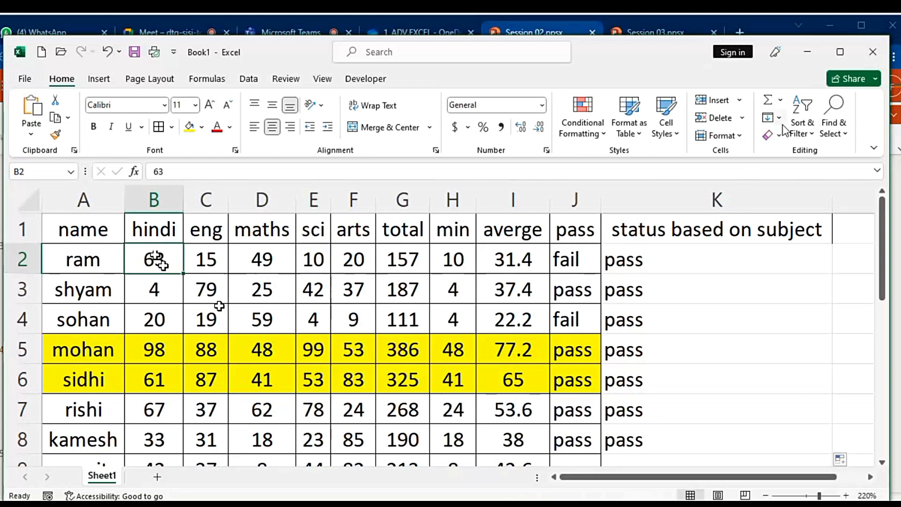
{"action": "left_click", "coordinate": [806, 113]}
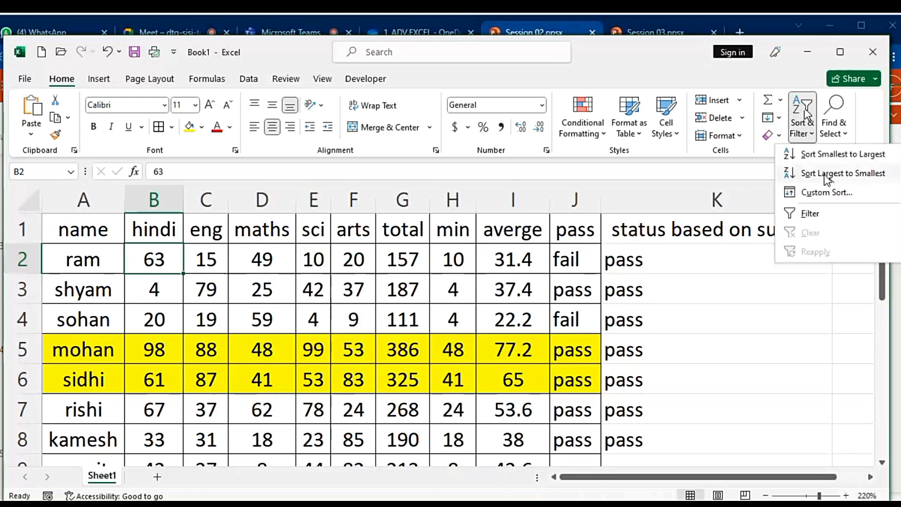
{"action": "left_click", "coordinate": [827, 175]}
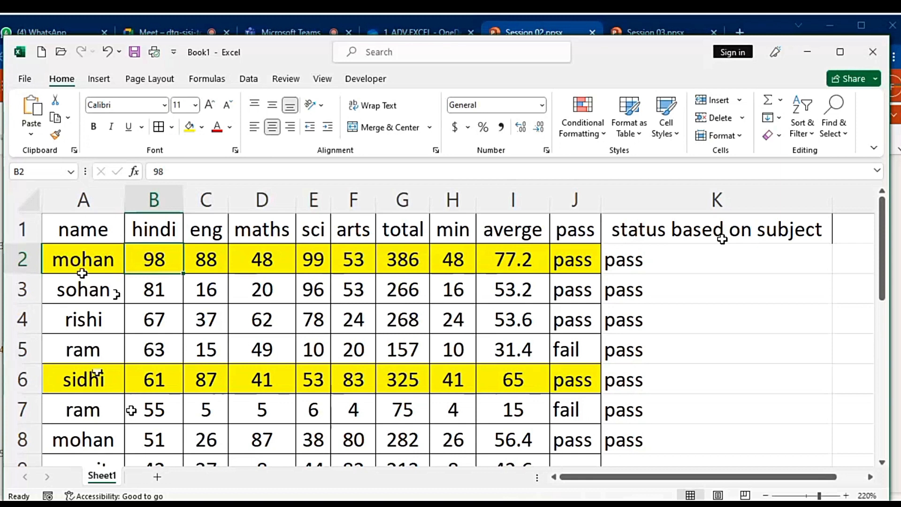
- Compare the sort options offered for the text name column with those for the numeric maths column
{"action": "left_click", "coordinate": [90, 263]}
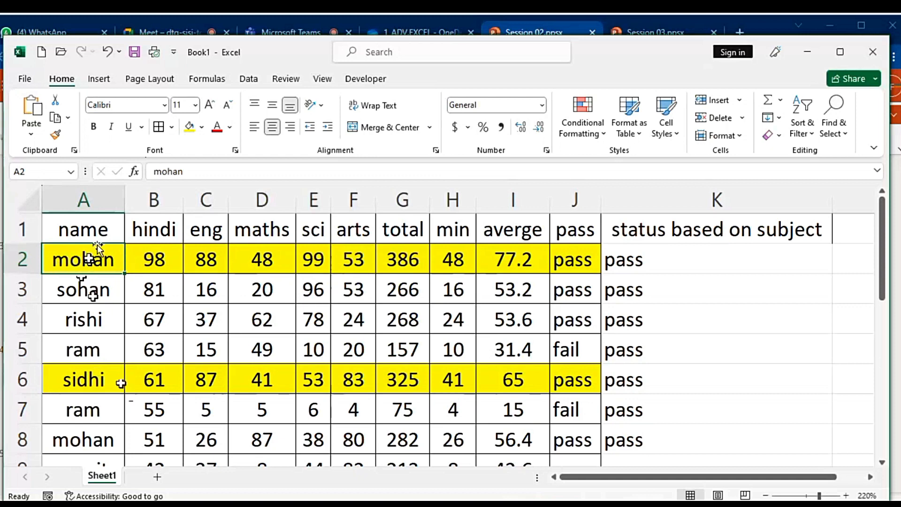
{"action": "left_click", "coordinate": [802, 126]}
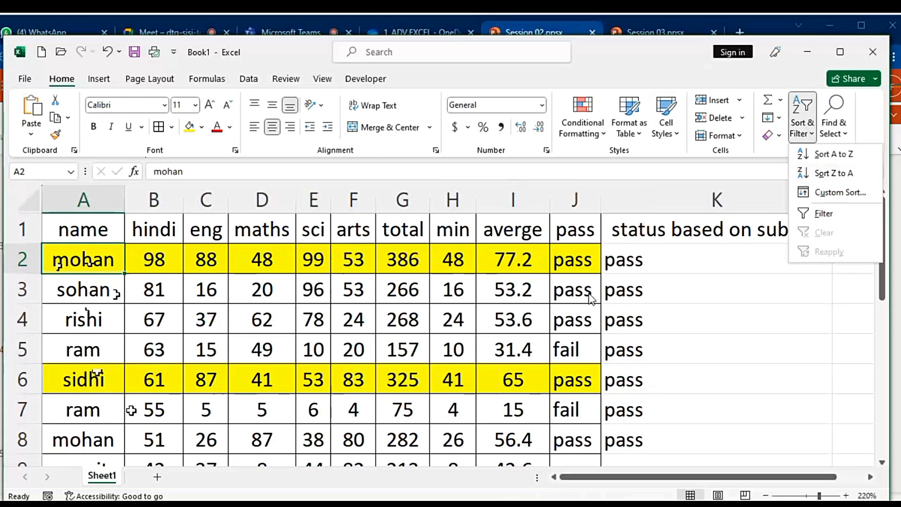
{"action": "left_click", "coordinate": [684, 290]}
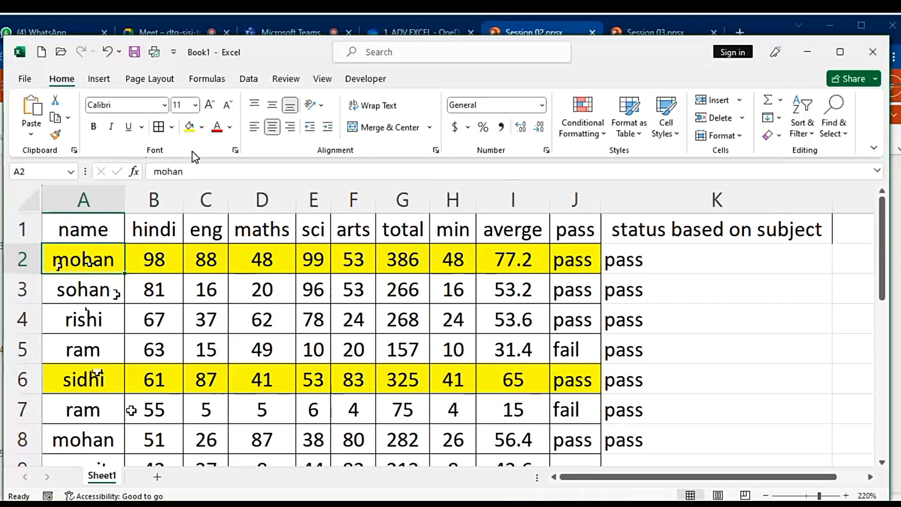
{"action": "left_click", "coordinate": [262, 261]}
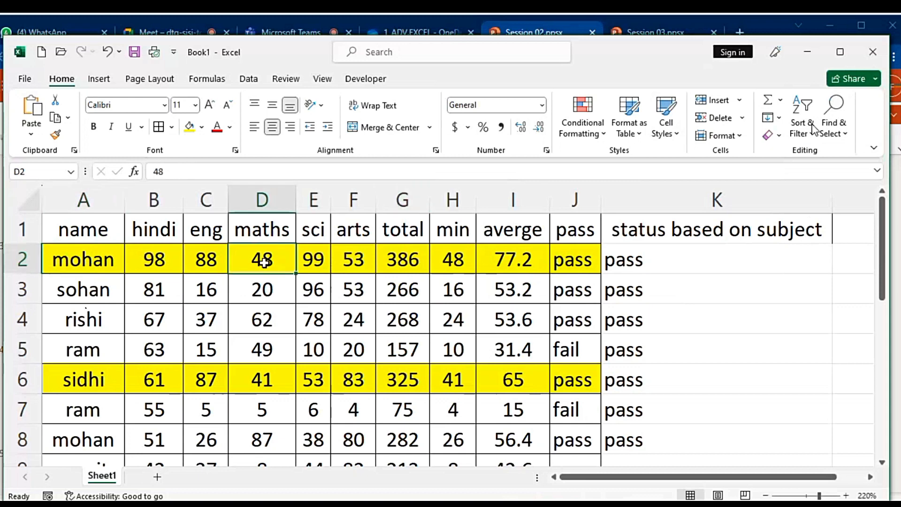
{"action": "left_click", "coordinate": [813, 128]}
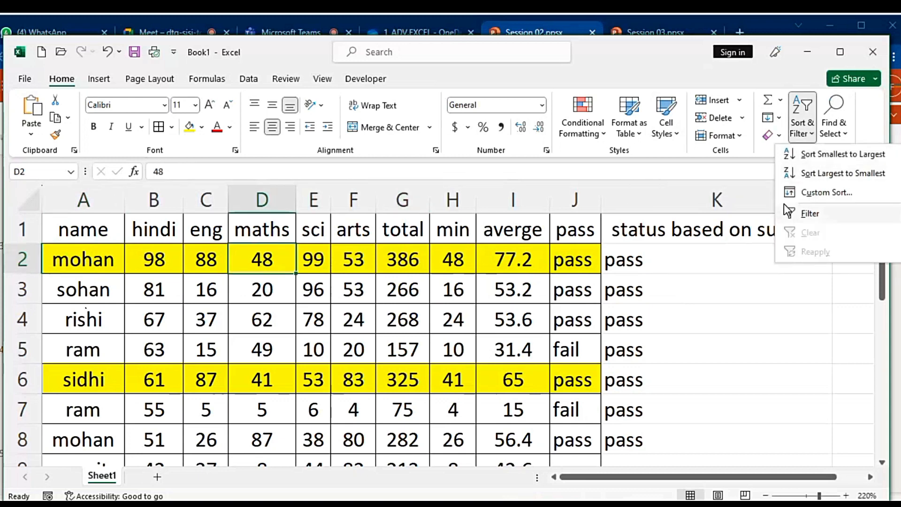
{"action": "left_click", "coordinate": [760, 319]}
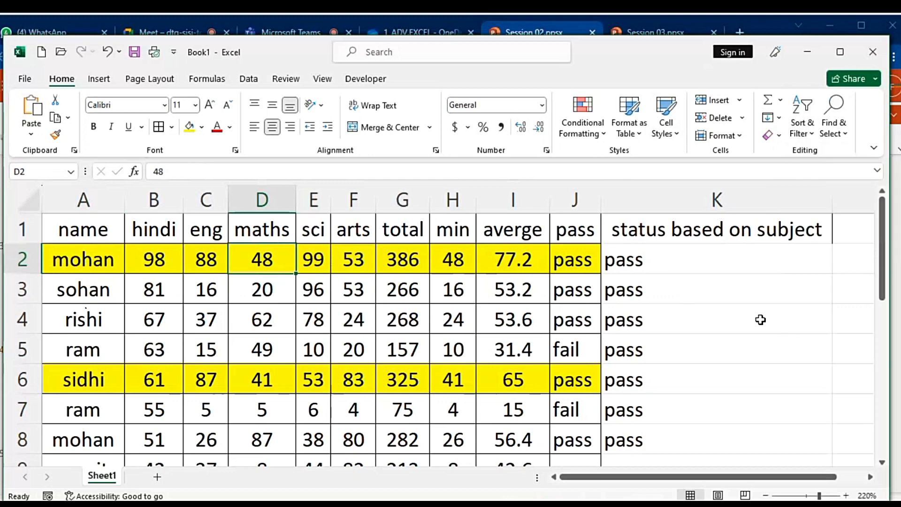
- Replace the contents of K4 with the formula =DATE(2023,1,1) and view the sort options offered for that date cell
{"action": "left_click", "coordinate": [761, 319]}
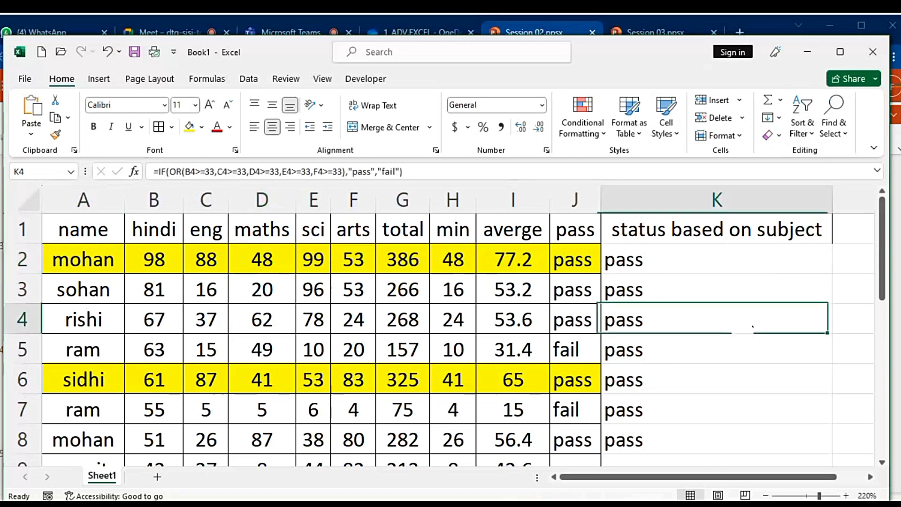
{"action": "key", "text": "Delete"}
{"action": "type", "text": "=date"}
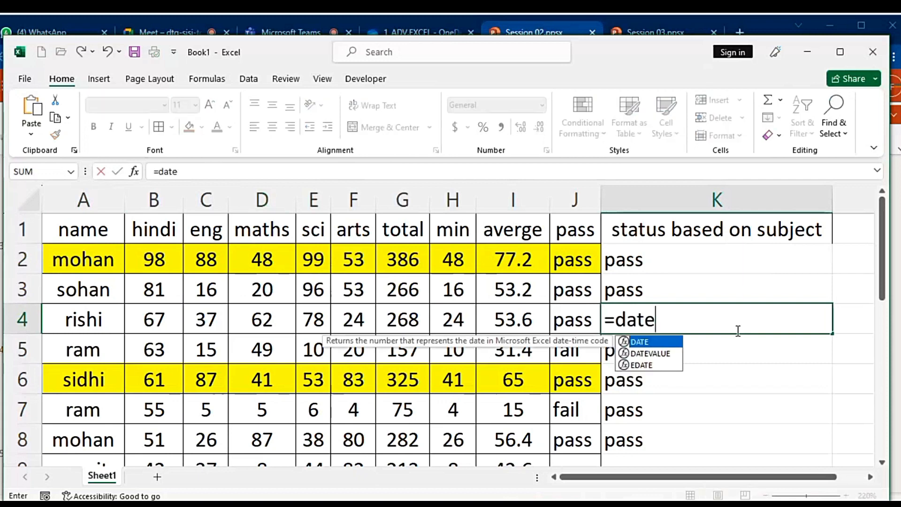
{"action": "type", "text": "("}
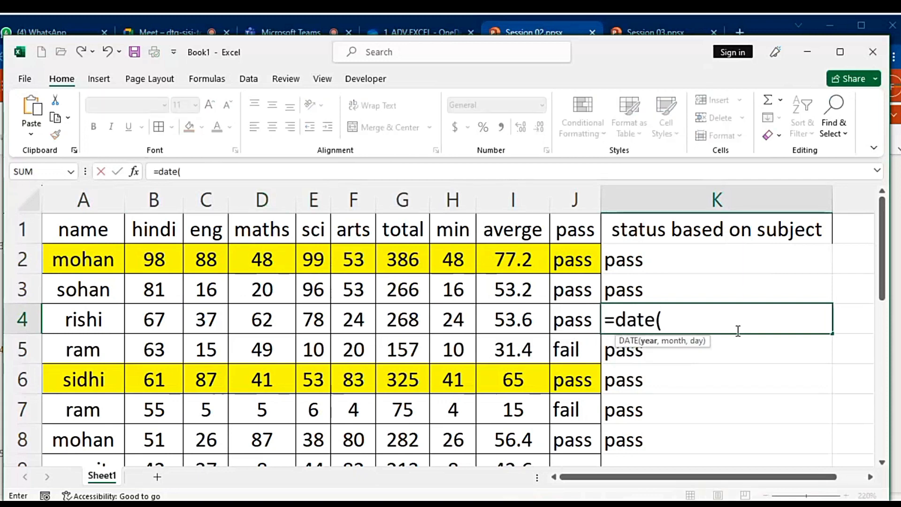
{"action": "type", "text": "202"}
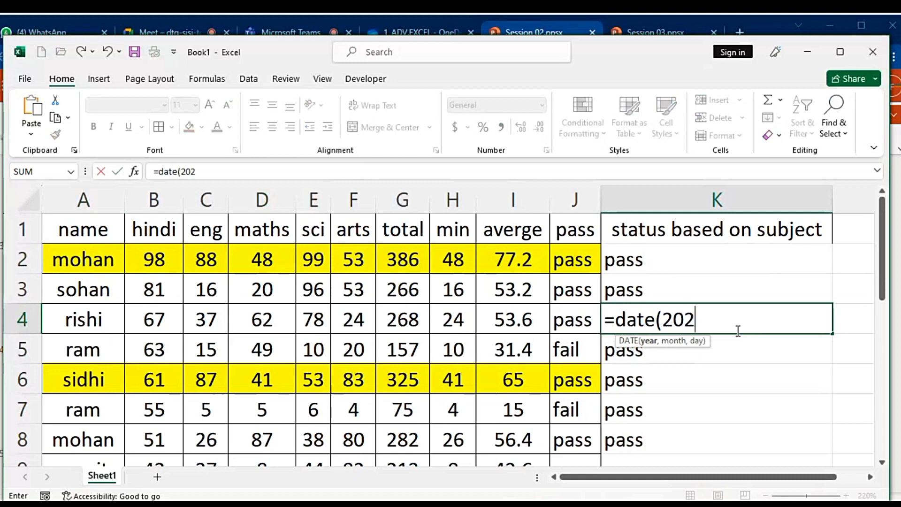
{"action": "type", "text": "3,1,1"}
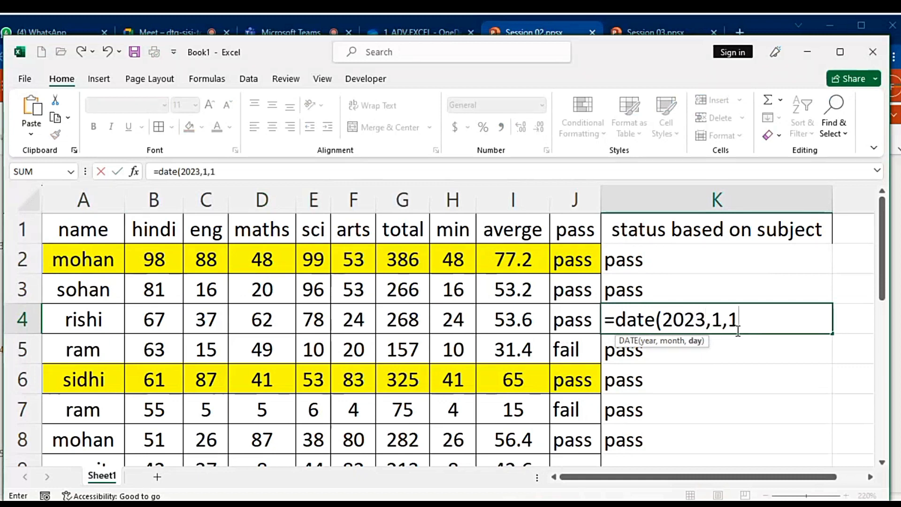
{"action": "key", "text": "Return"}
{"action": "left_click", "coordinate": [736, 326]}
{"action": "left_click", "coordinate": [803, 117]}
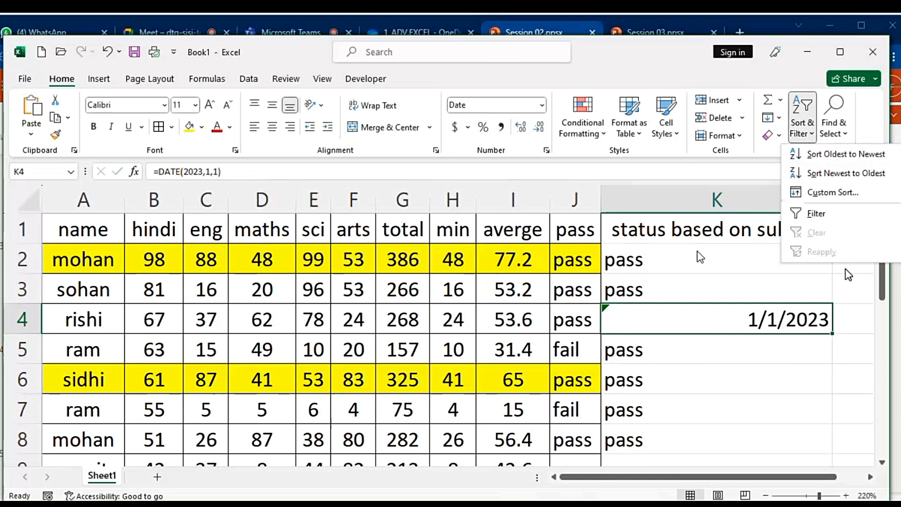
{"action": "left_click", "coordinate": [69, 267]}
- Sort the marksheet by the name column from A to Z
{"action": "left_click", "coordinate": [69, 267]}
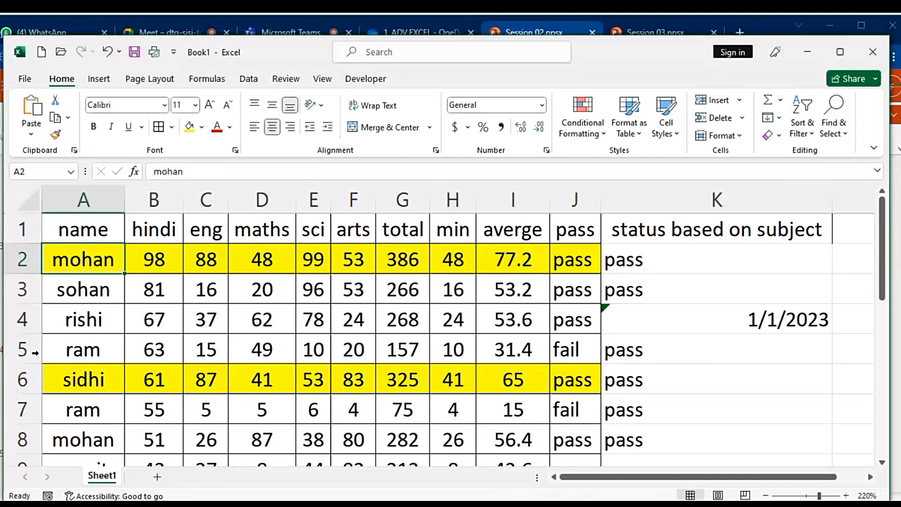
{"action": "left_click", "coordinate": [803, 134]}
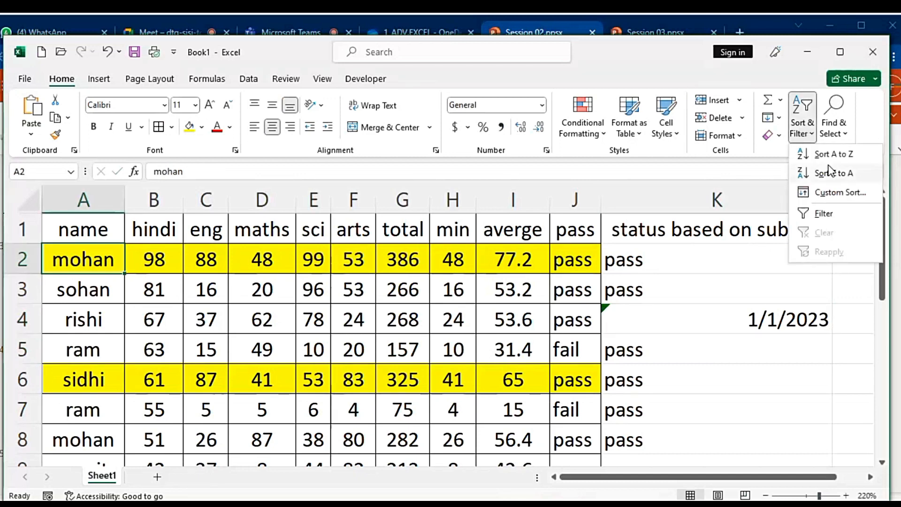
{"action": "left_click", "coordinate": [828, 150]}
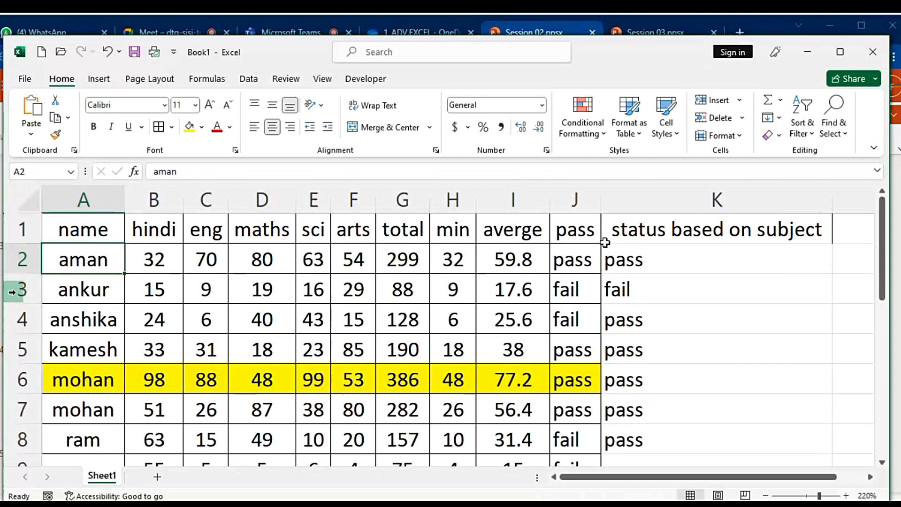
- Sort the marksheet by the averge column from largest to smallest
{"action": "left_click", "coordinate": [520, 270]}
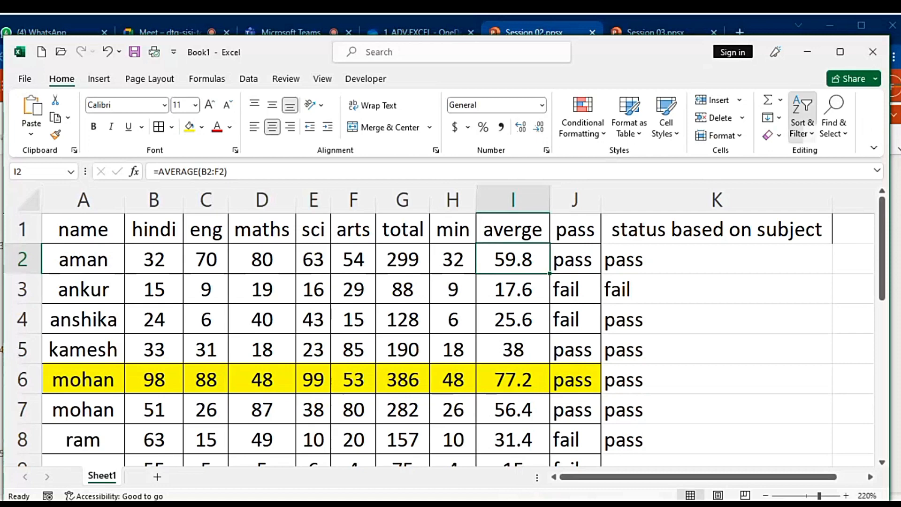
{"action": "left_click", "coordinate": [803, 115]}
{"action": "left_click", "coordinate": [849, 174]}
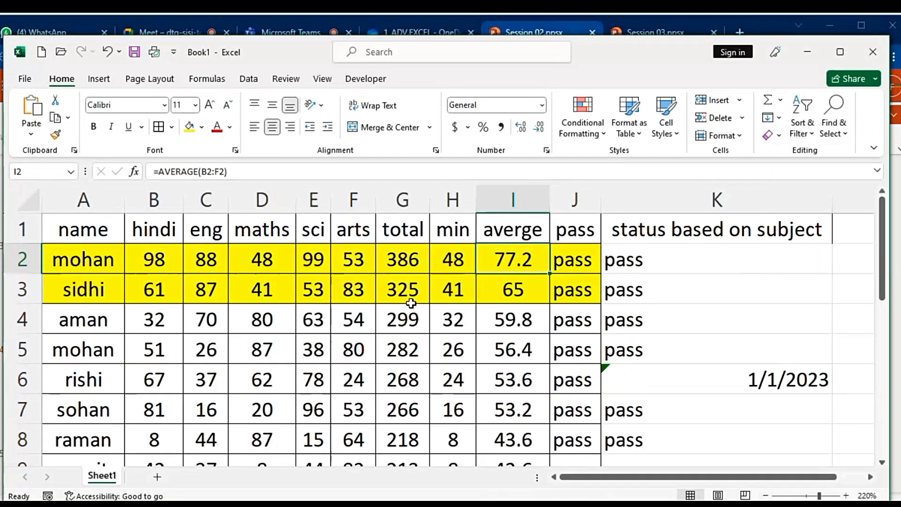
- Examine the marks from name through averge in rows 2, 3 and 4 of the sorted marksheet
{"action": "left_click_drag", "start_coordinate": [121, 262], "coordinate": [512, 261]}
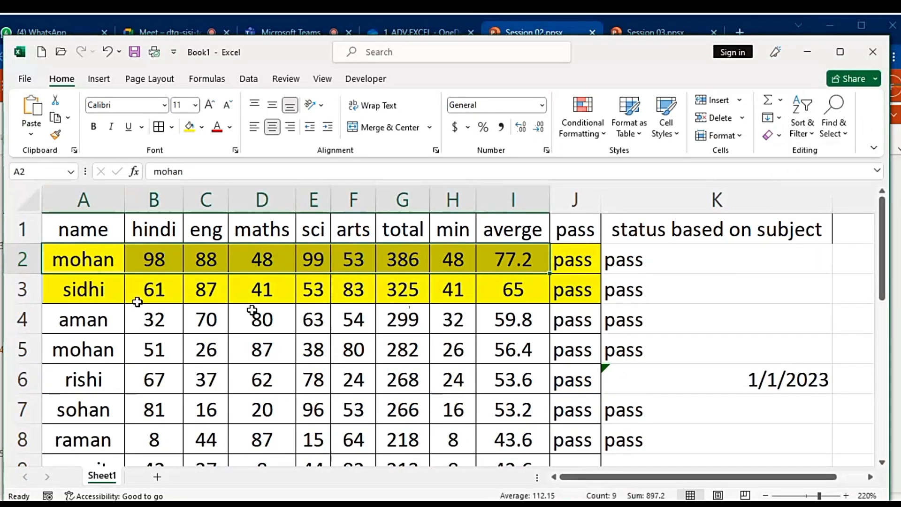
{"action": "left_click_drag", "start_coordinate": [68, 288], "coordinate": [517, 283]}
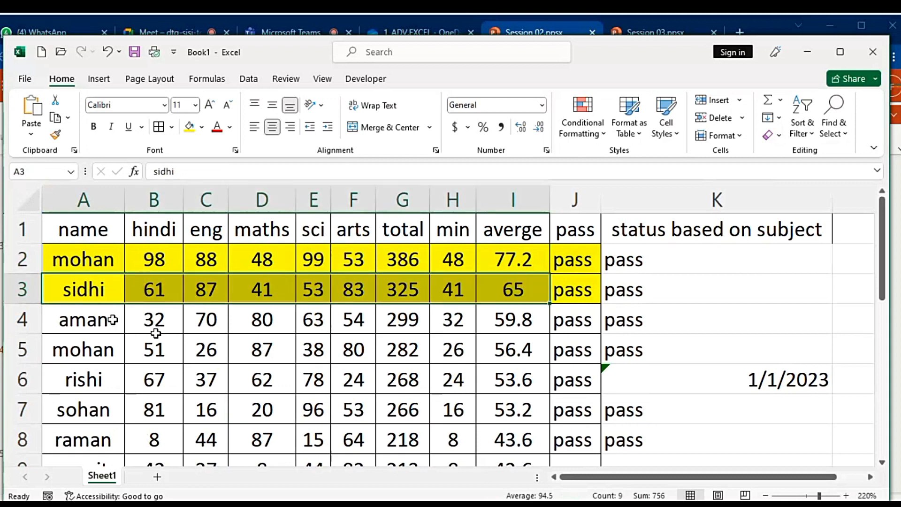
{"action": "left_click_drag", "start_coordinate": [111, 320], "coordinate": [504, 330]}
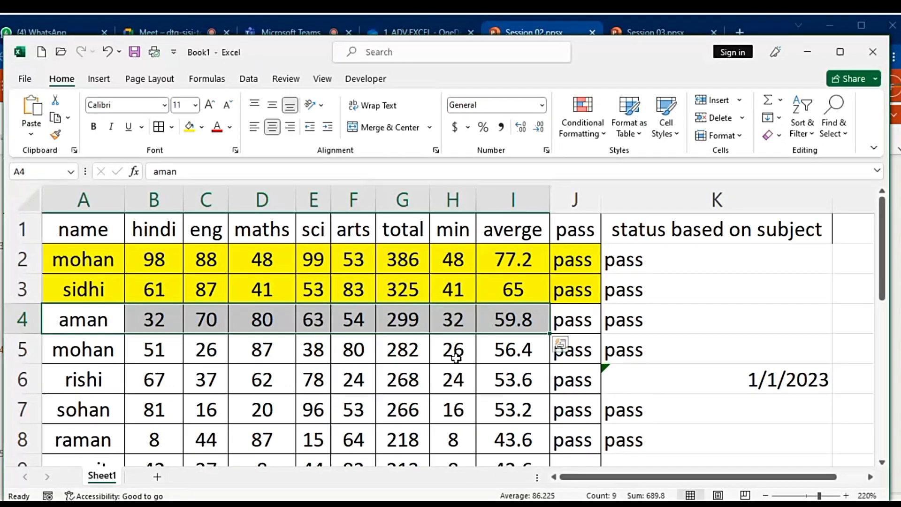
{"action": "left_click", "coordinate": [92, 318]}
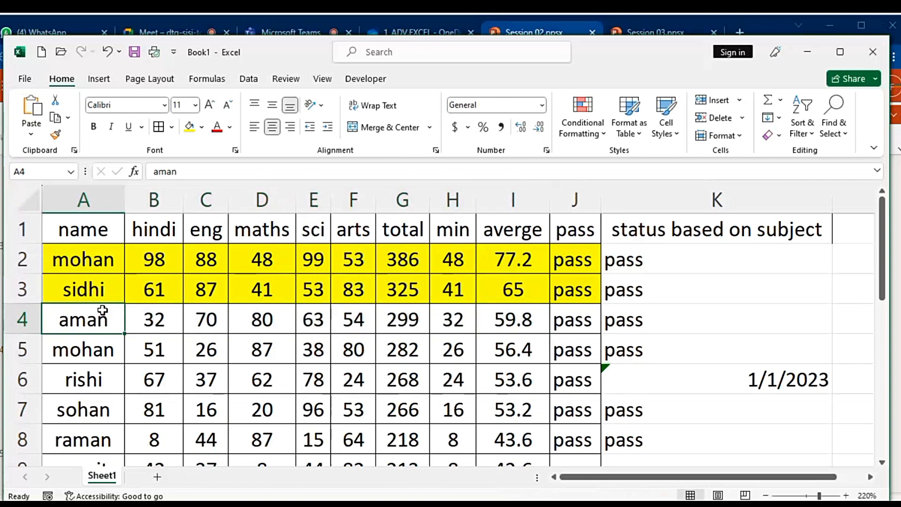
{"action": "left_click_drag", "start_coordinate": [84, 289], "coordinate": [154, 289]}
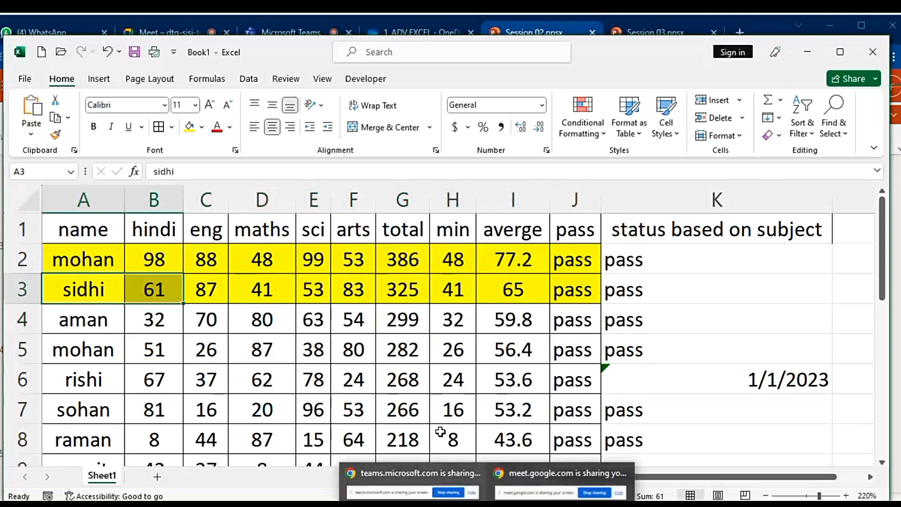
{"action": "left_click", "coordinate": [432, 348]}
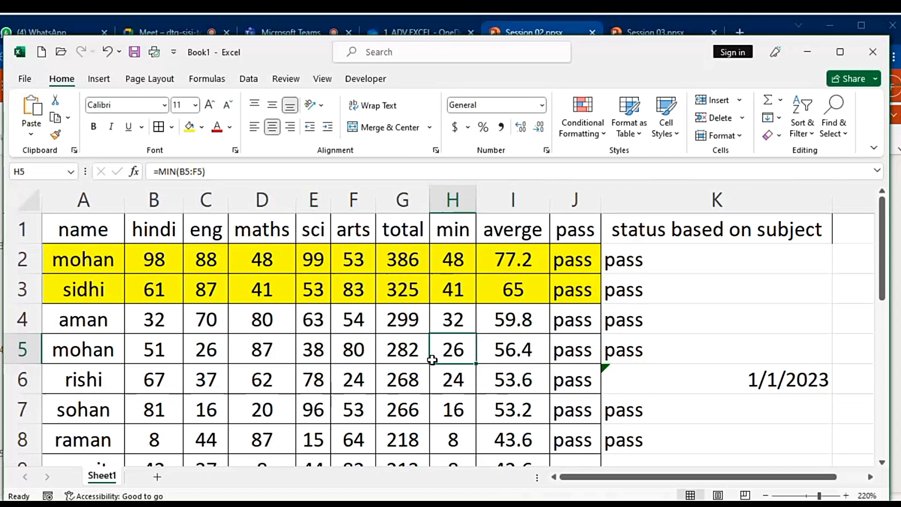
- Turn on filters for the marksheet and filter the pass column to show only "fail" rows
{"action": "left_click", "coordinate": [327, 321]}
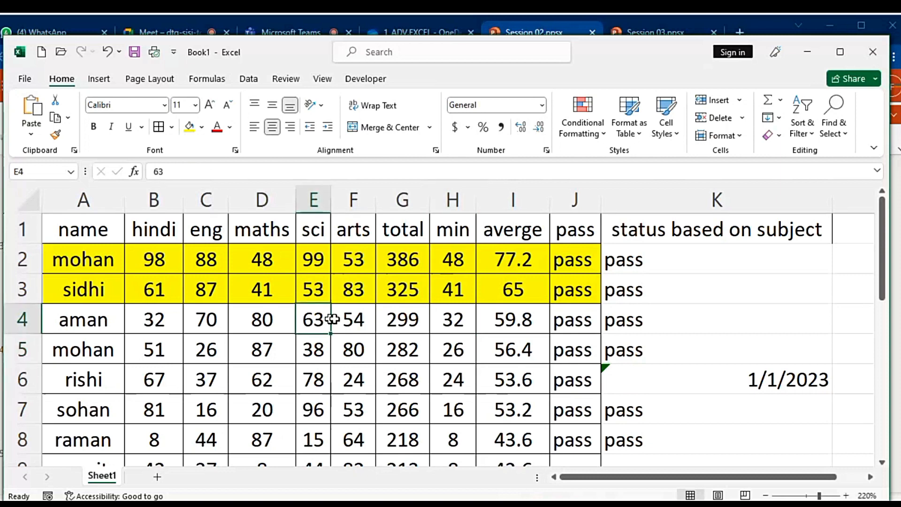
{"action": "key", "text": "ctrl+shift+l"}
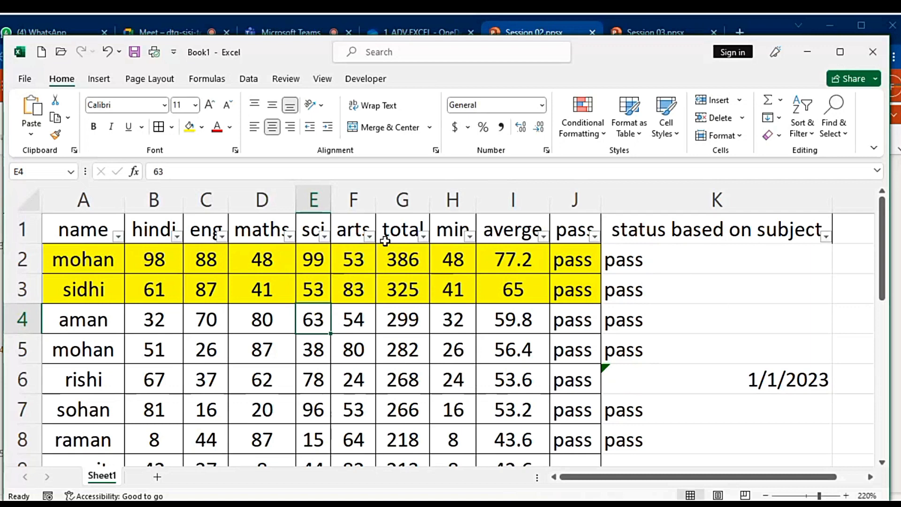
{"action": "left_click", "coordinate": [595, 237]}
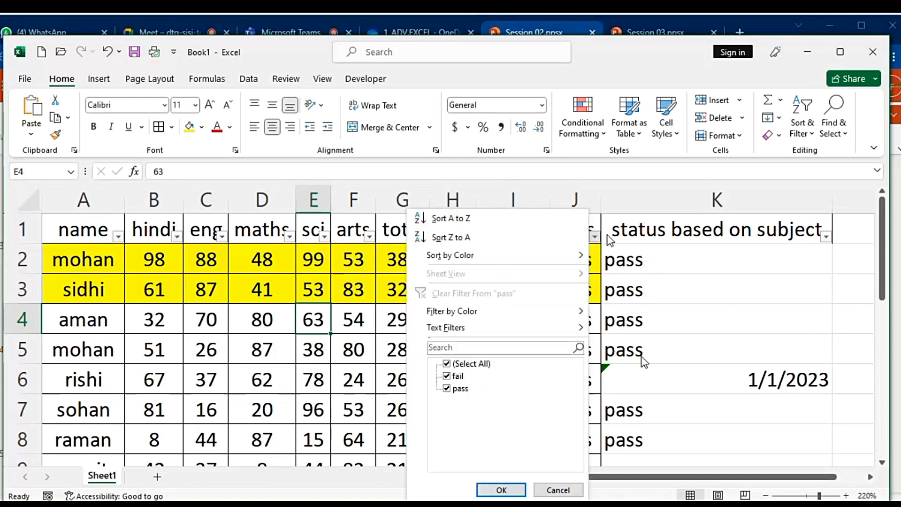
{"action": "left_click", "coordinate": [452, 365]}
{"action": "left_click", "coordinate": [447, 389]}
{"action": "left_click", "coordinate": [502, 490]}
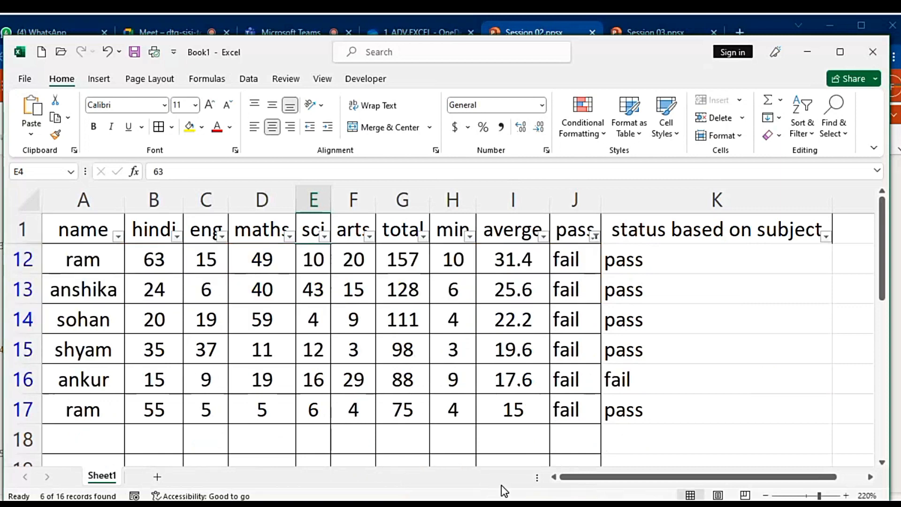
- Change the pass column filter to show only "pass" rows
{"action": "left_click", "coordinate": [596, 233]}
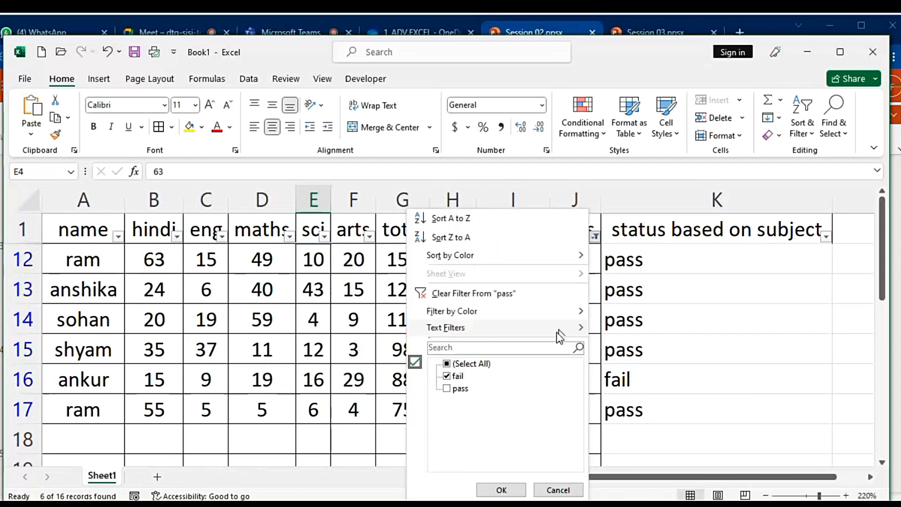
{"action": "left_click", "coordinate": [447, 364]}
{"action": "left_click", "coordinate": [447, 376]}
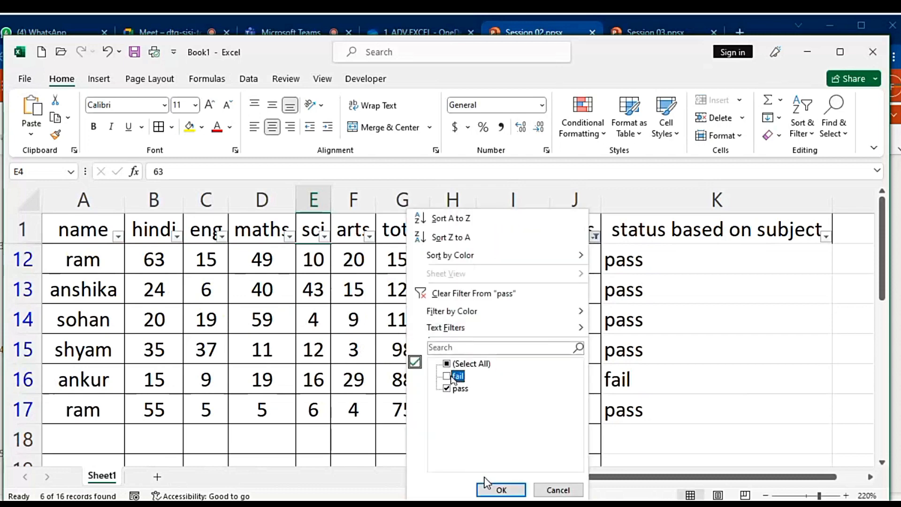
{"action": "left_click", "coordinate": [502, 491]}
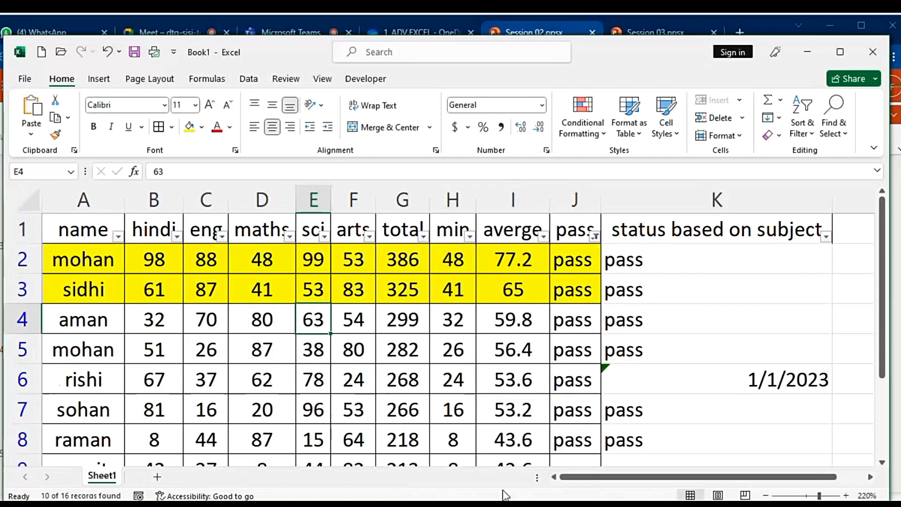
- Filter the name column to exclude the first, second, fourth, sixth and seventh listed student names
{"action": "left_click", "coordinate": [117, 236]}
{"action": "scroll", "coordinate": [178, 413], "scroll_direction": "down", "scroll_amount": 1}
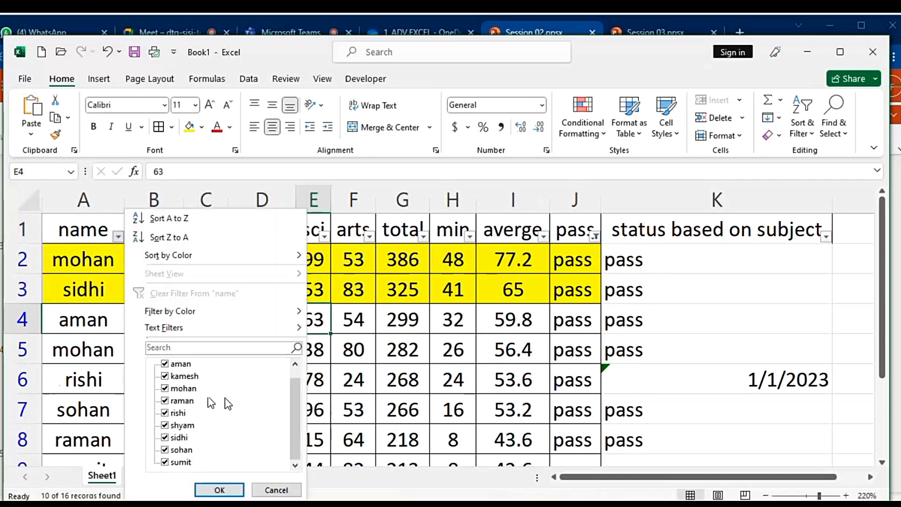
{"action": "left_click", "coordinate": [166, 364]}
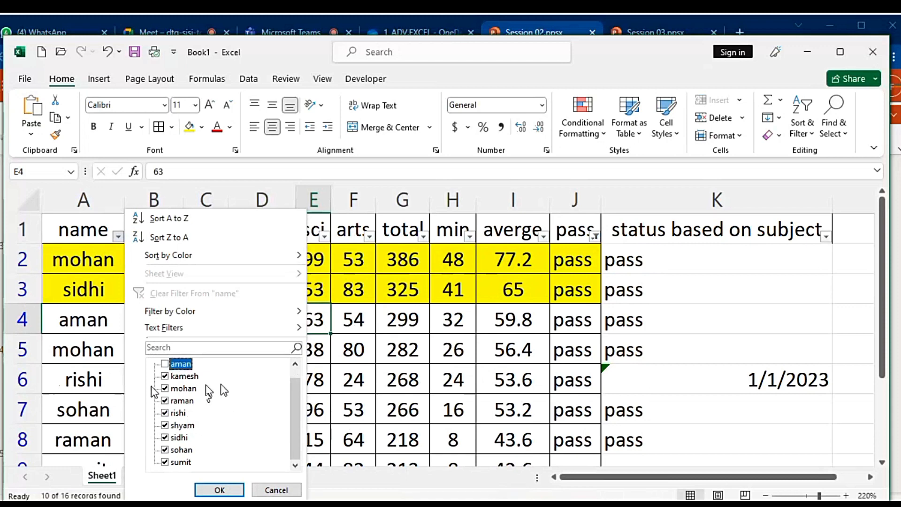
{"action": "left_click", "coordinate": [165, 376]}
{"action": "left_click", "coordinate": [165, 400]}
{"action": "left_click", "coordinate": [165, 425]}
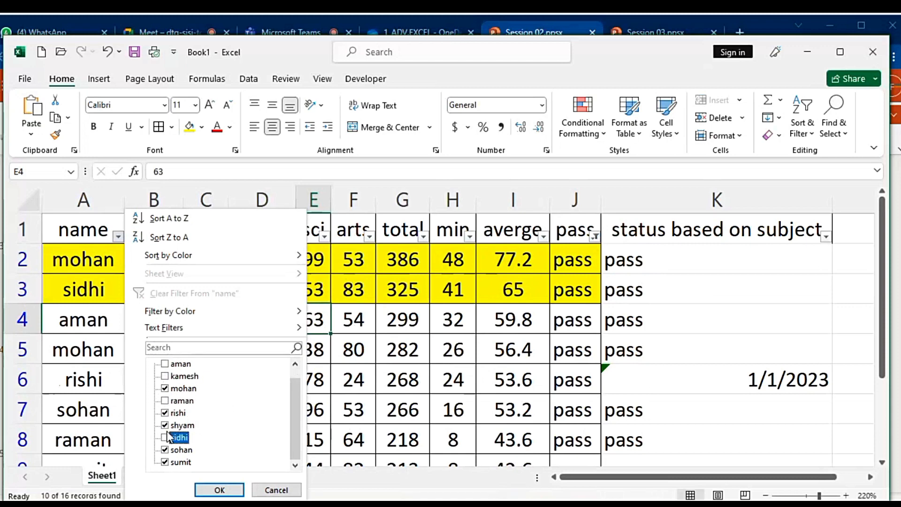
{"action": "left_click", "coordinate": [165, 437]}
{"action": "left_click", "coordinate": [212, 488]}
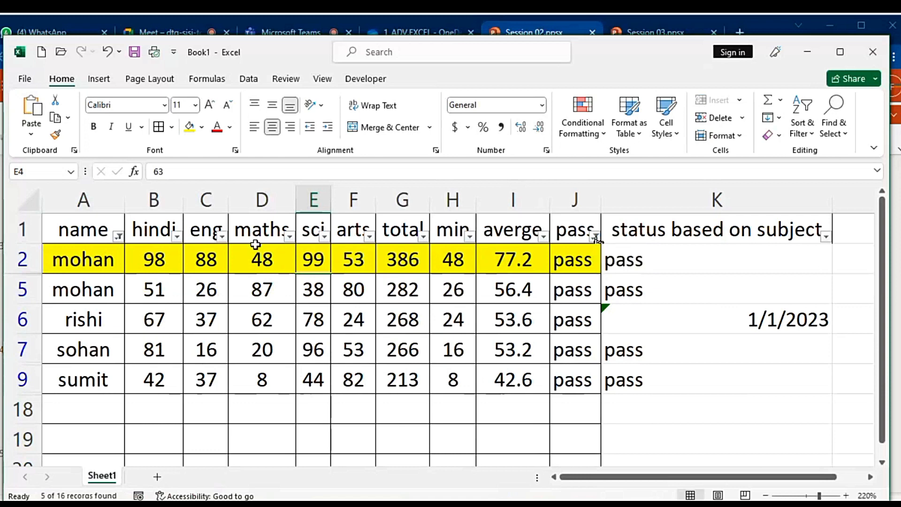
- Clear the filter from the name column and reset the pass column filter to show both "fail" and "pass" rows
{"action": "left_click", "coordinate": [118, 236]}
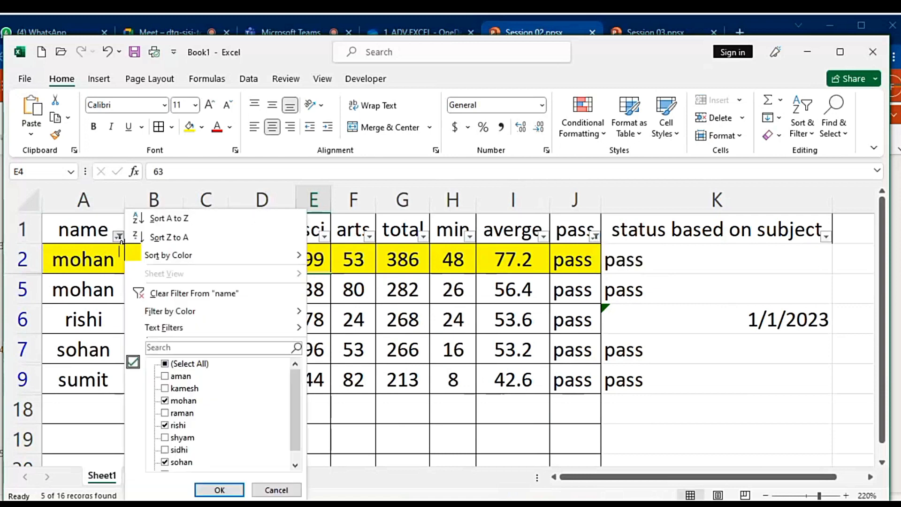
{"action": "mouse_move", "coordinate": [186, 301]}
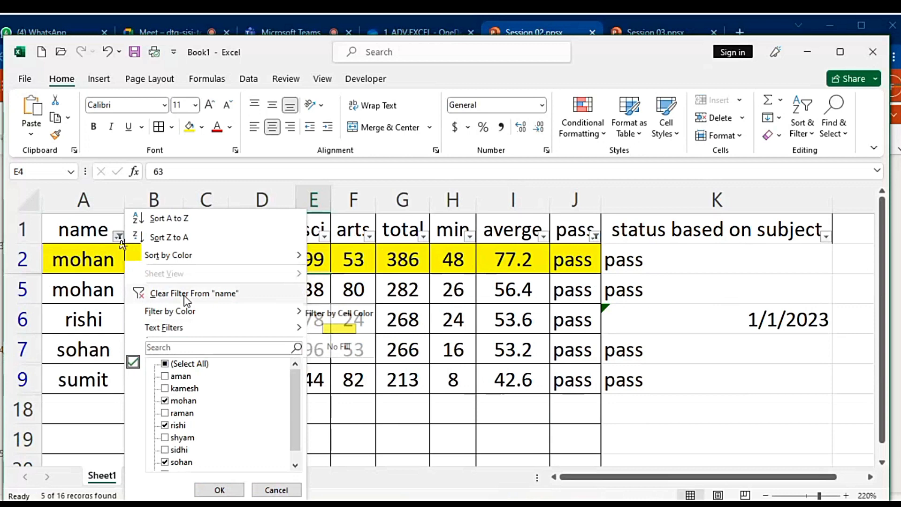
{"action": "left_click", "coordinate": [188, 293]}
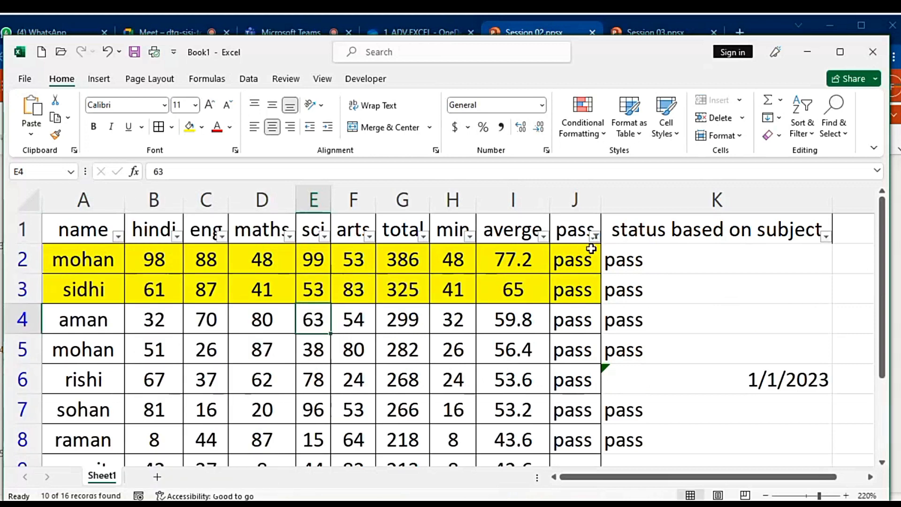
{"action": "left_click", "coordinate": [590, 239]}
{"action": "left_click", "coordinate": [595, 237]}
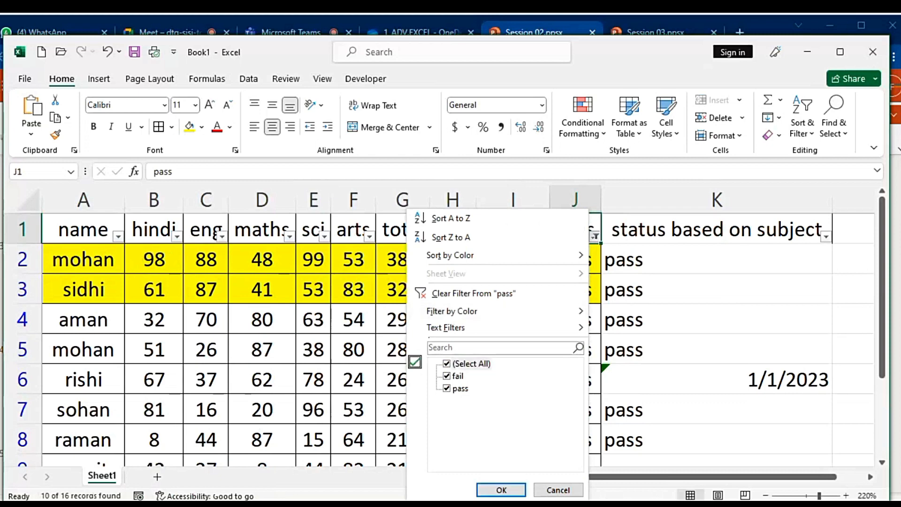
{"action": "left_click", "coordinate": [502, 490]}
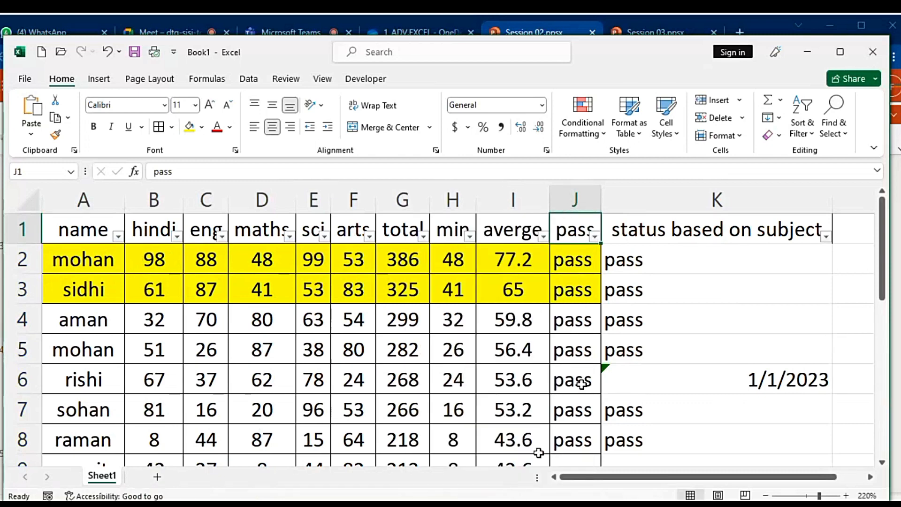
- Turn the marksheet's header filters off and back on, and select the status based on subject cell in row 3
{"action": "left_click", "coordinate": [449, 337]}
{"action": "key", "text": "ctrl+shift+l"}
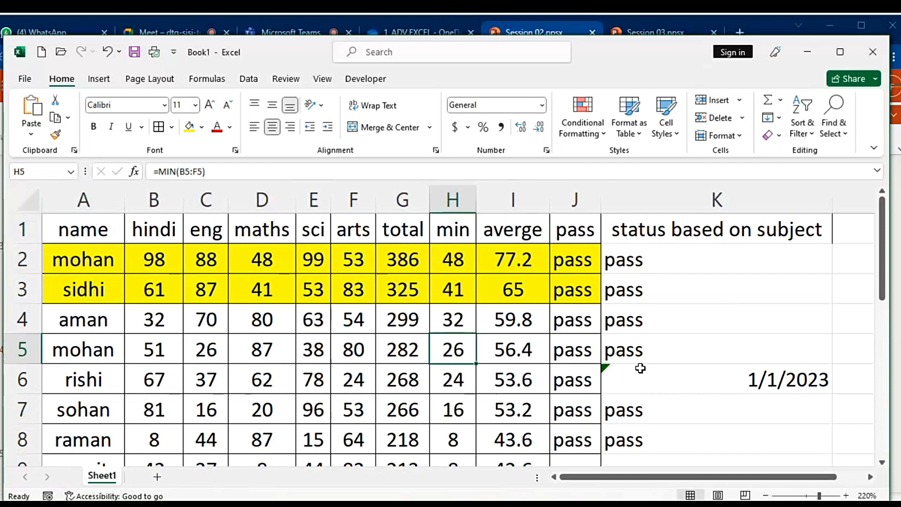
{"action": "key", "text": "Right"}
{"action": "left_click", "coordinate": [814, 137]}
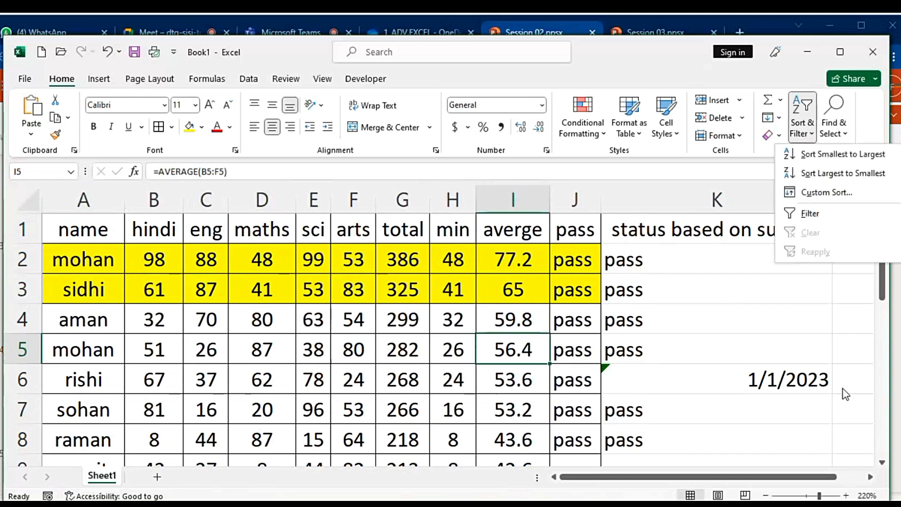
{"action": "left_click", "coordinate": [811, 215]}
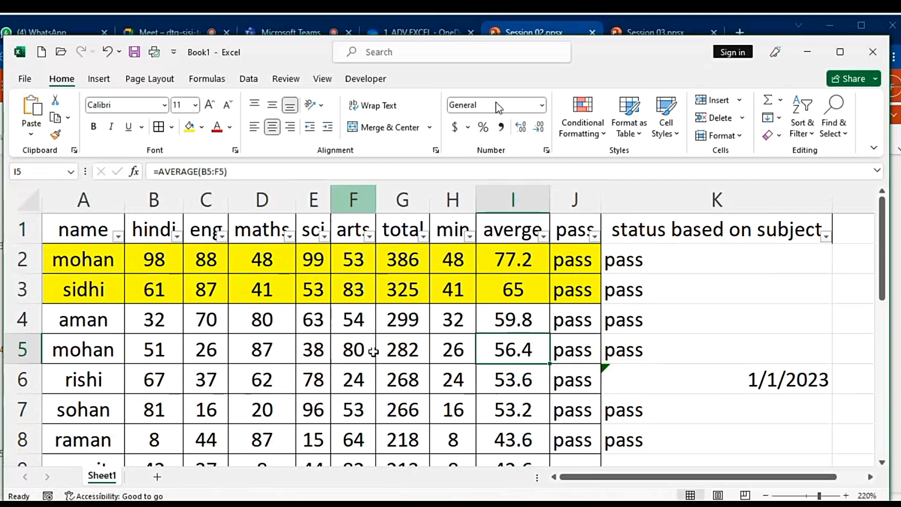
{"action": "left_click", "coordinate": [679, 297]}
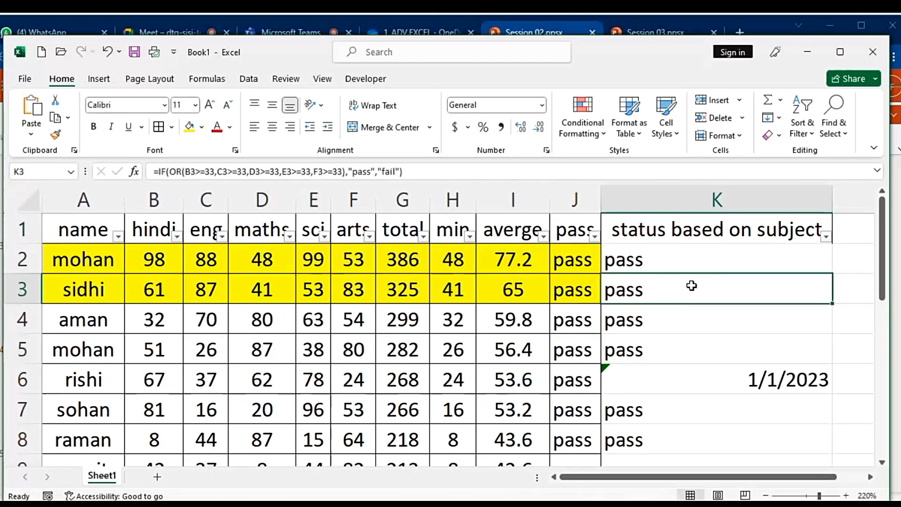